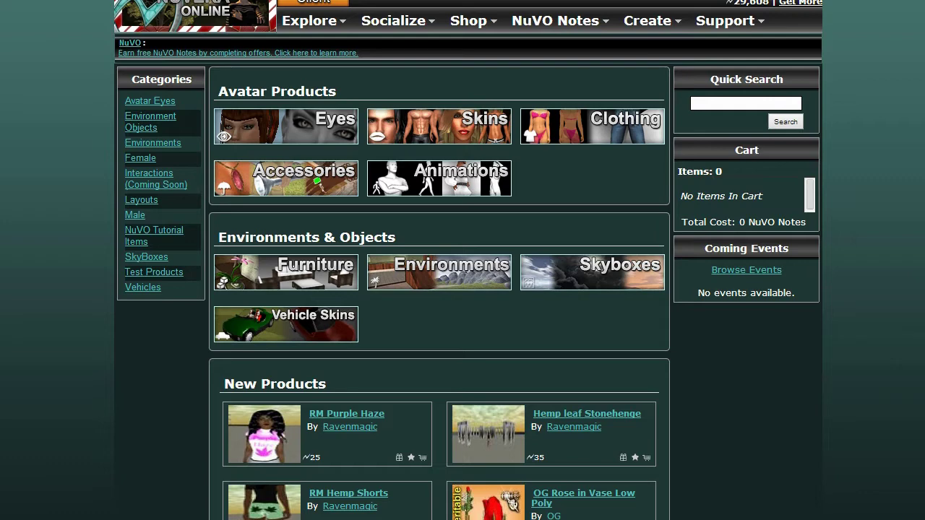
Open the Shop menu to reach Browse Catalog and its Female category
left_click(466, 21)
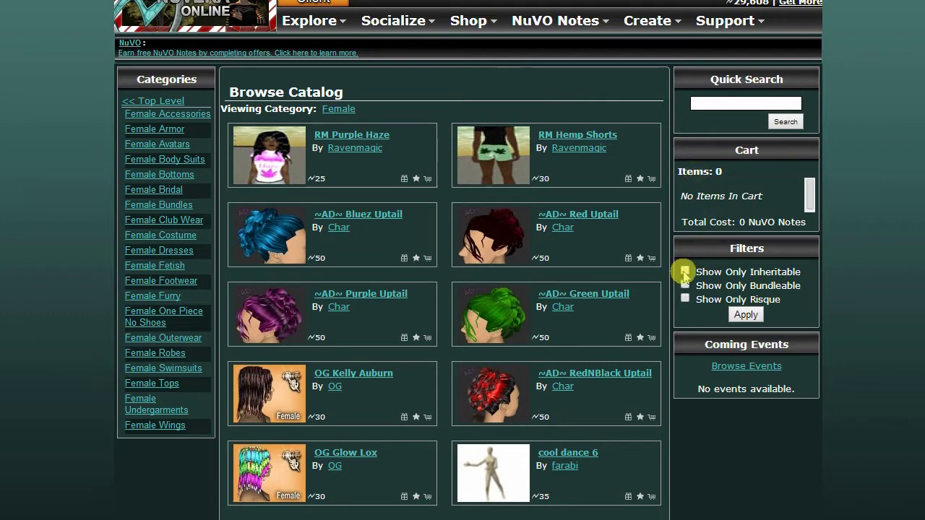
Filter the catalog to inheritable items and open the M~White Sequined Backless gown page
left_click(684, 272)
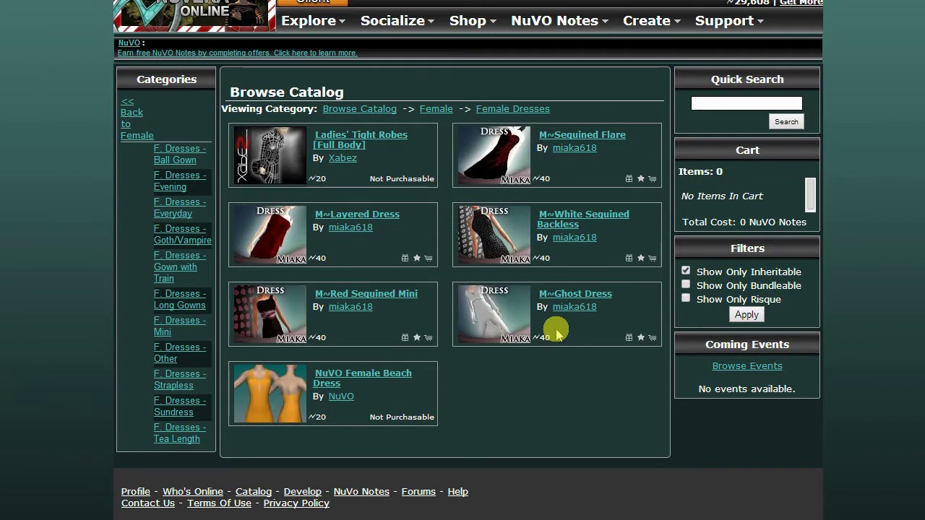
left_click(578, 223)
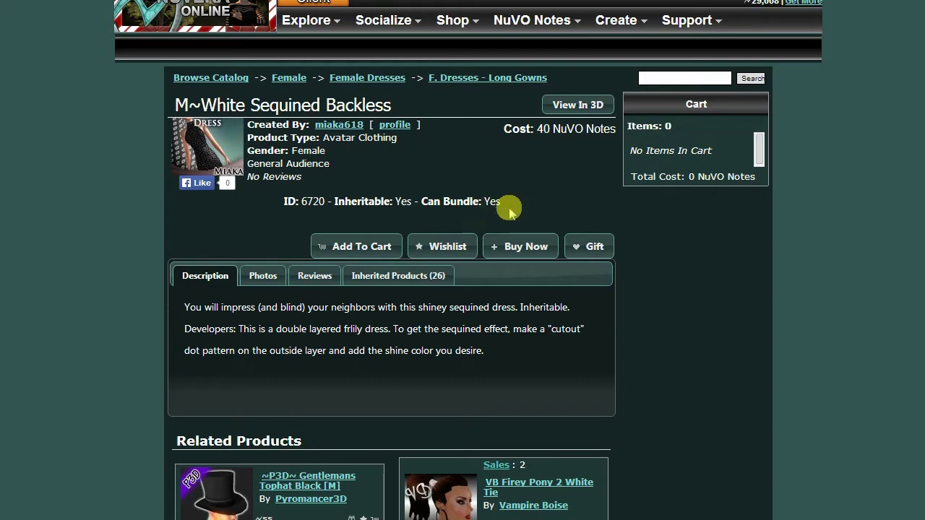
Select product ID 6720, show the gown's five photos, and right-click the wireframe image
left_click_drag(324, 200, 302, 201)
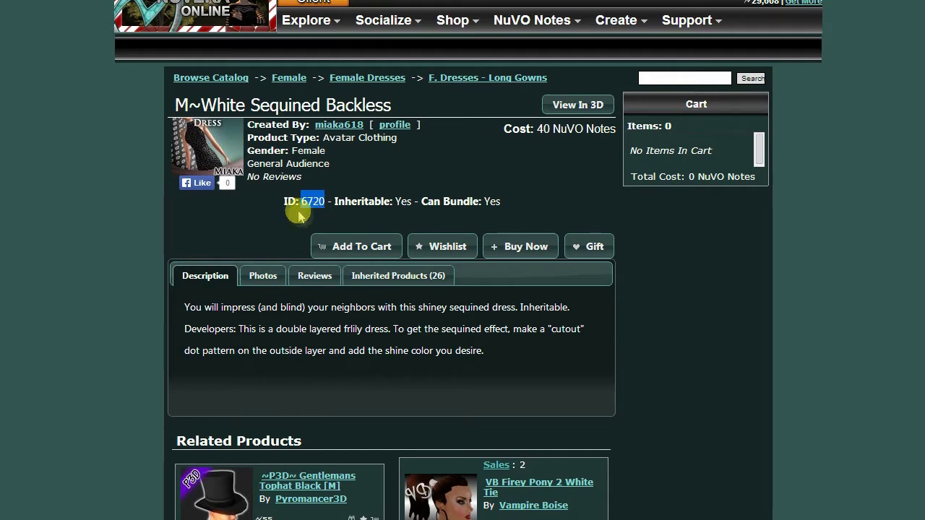
left_click(282, 228)
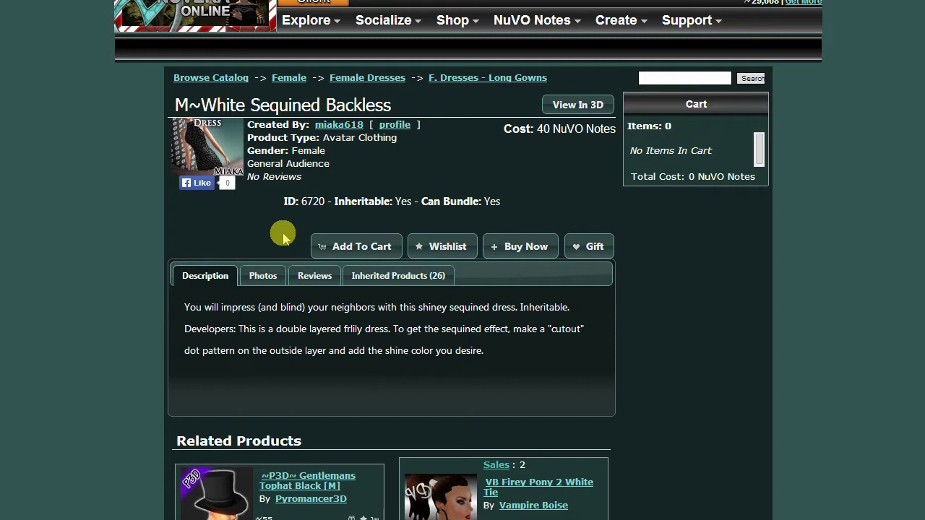
left_click(261, 279)
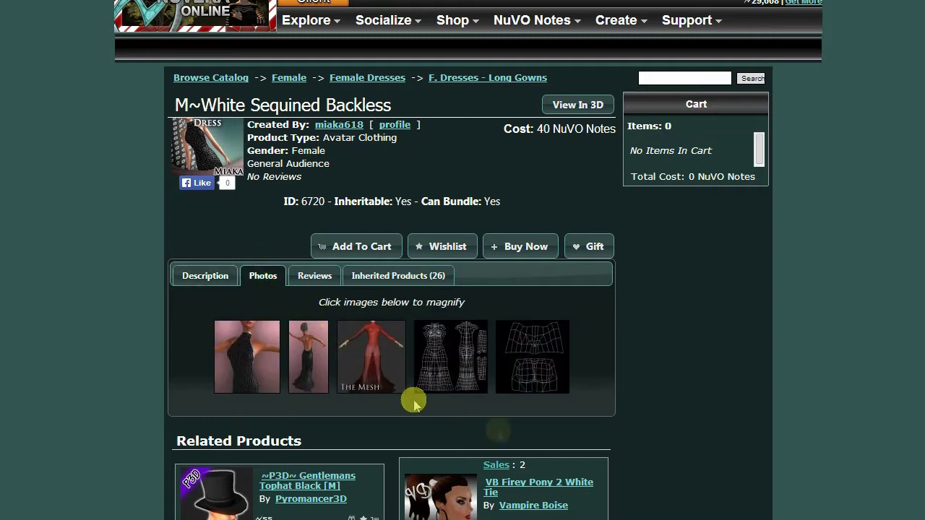
right_click(457, 363)
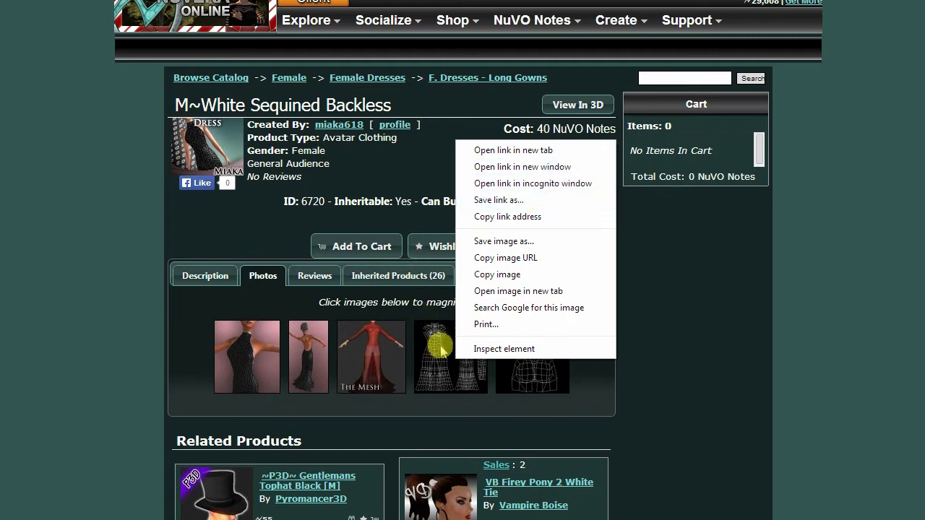
Dismiss the photo's context menu and drag-select product ID 6720 again
left_click(630, 390)
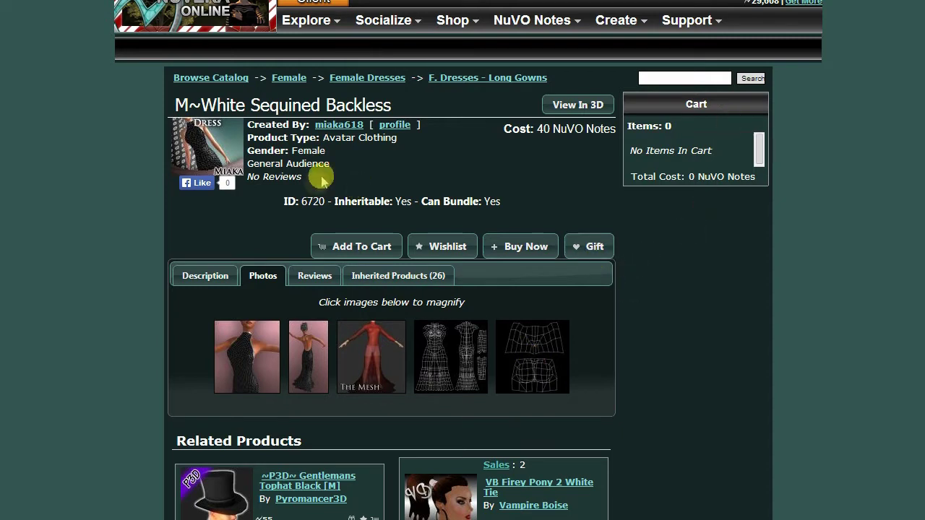
left_click_drag(323, 201, 299, 202)
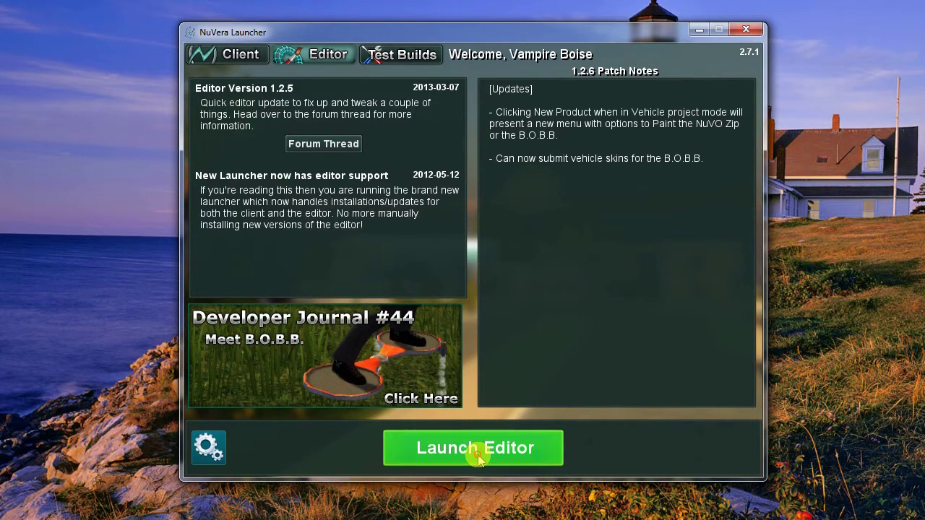
Launch the NuVera Online Editor from the Launcher's Editor section
left_click(476, 454)
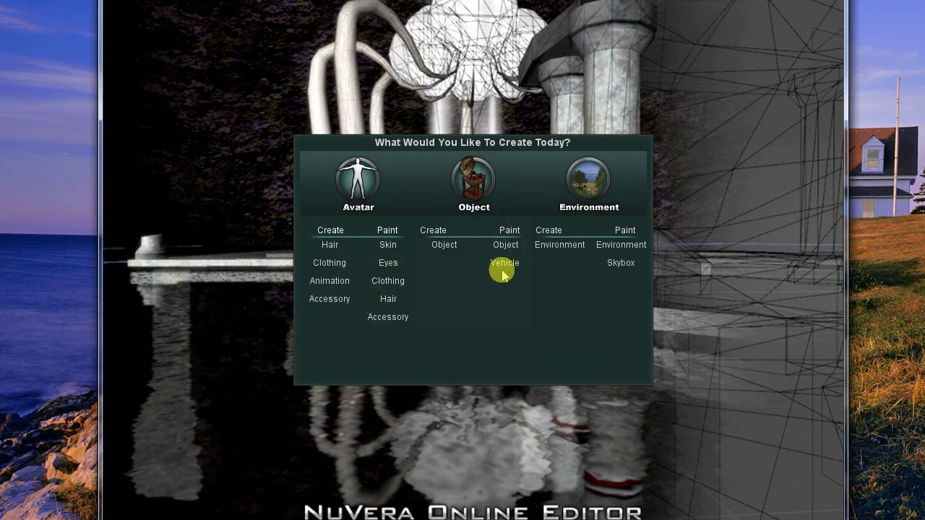
Choose Avatar > Paint > Clothing in the creation dialog
left_click(400, 286)
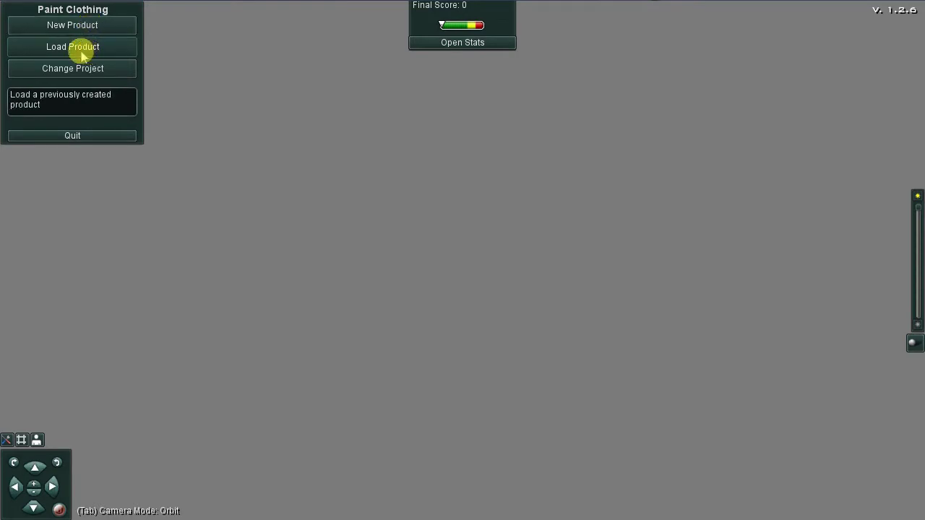
Cancel loading a saved product, start a New Product, and load parent ID 6720
left_click(88, 54)
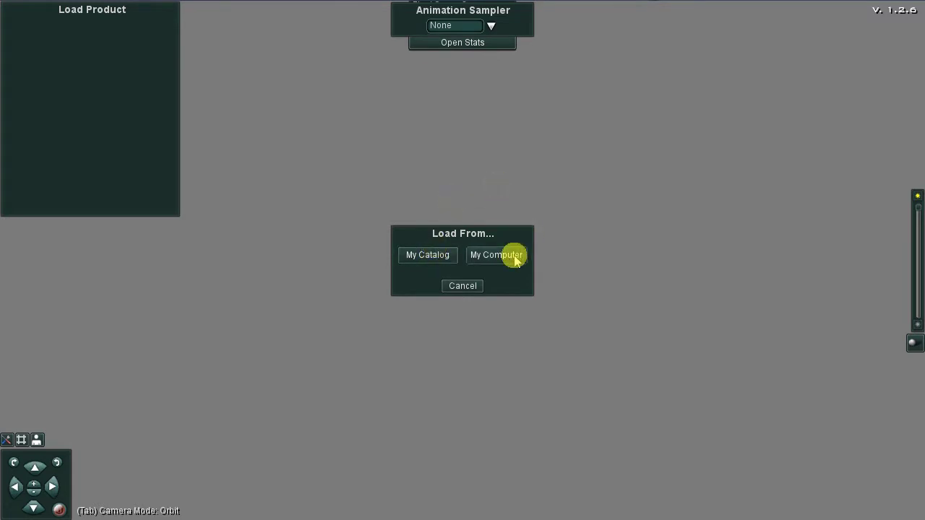
left_click(463, 288)
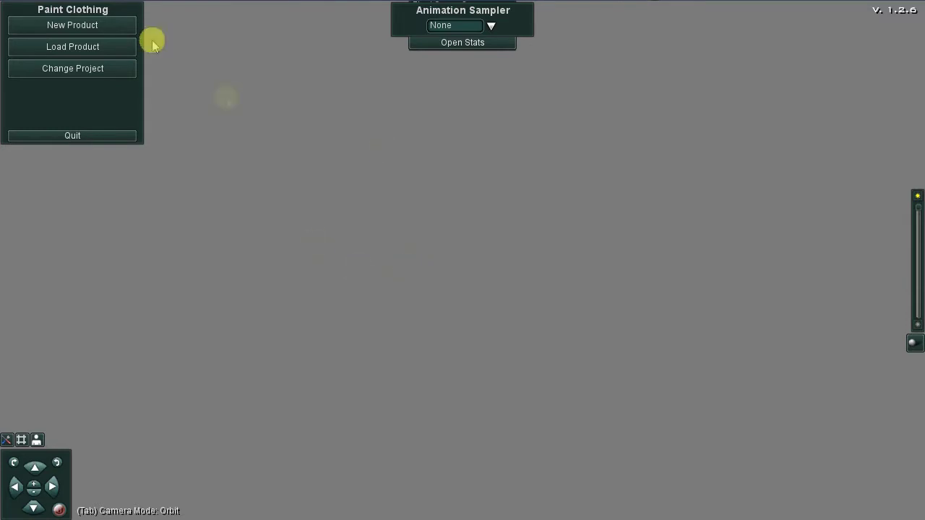
left_click(87, 24)
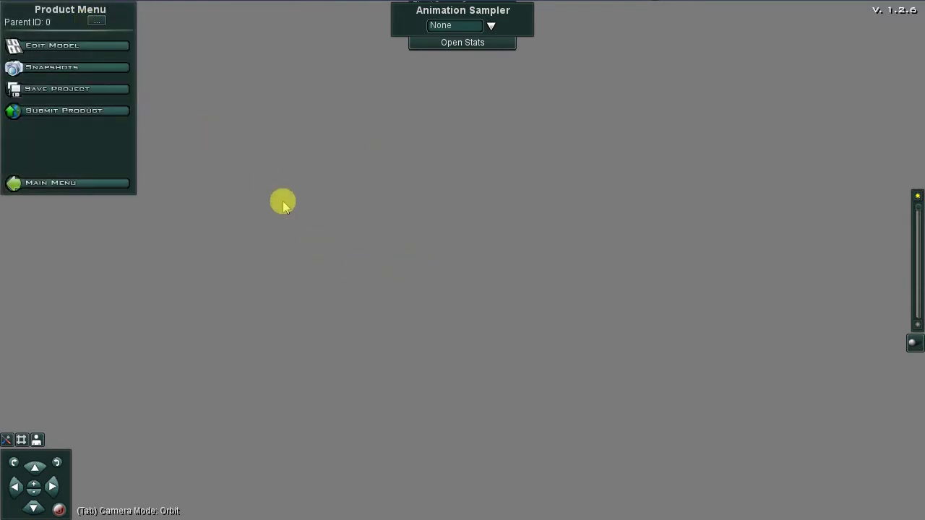
left_click(94, 24)
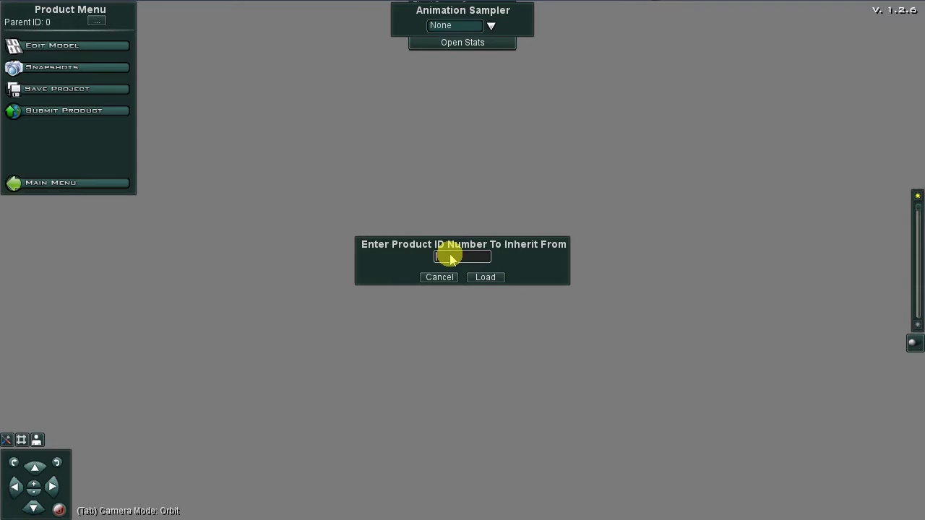
type("671")
type("0")
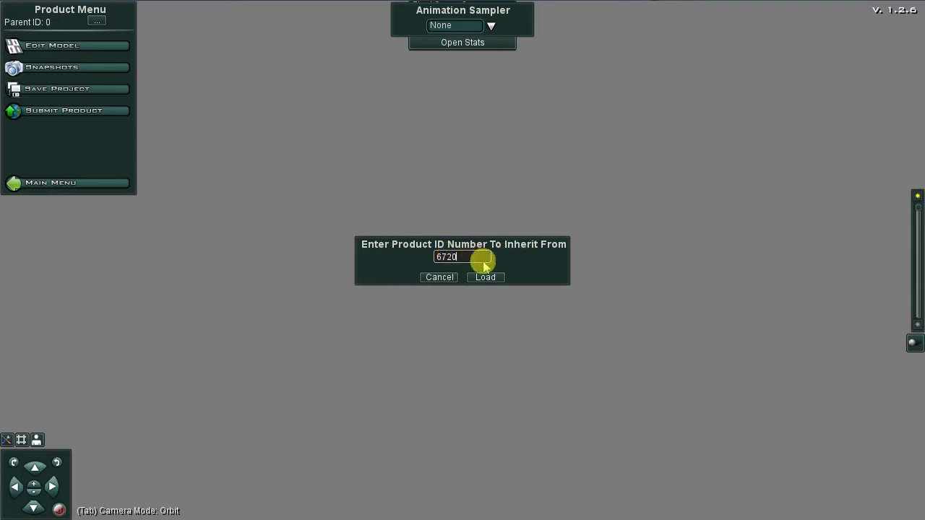
left_click(483, 278)
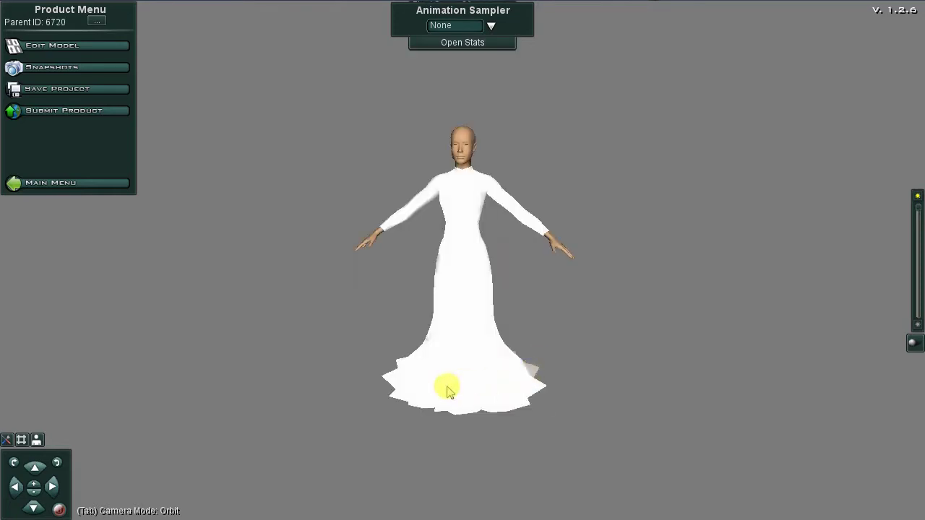
Orbit and zoom around the inherited white gown, then bring up its Product Stats
left_click_drag(446, 386, 491, 379)
scroll(491, 379, "up", 3)
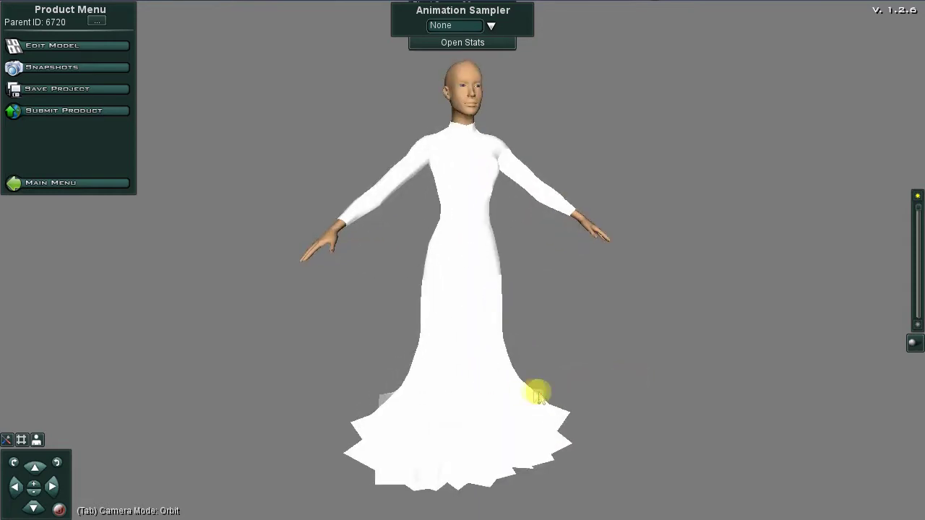
left_click_drag(538, 396, 611, 398)
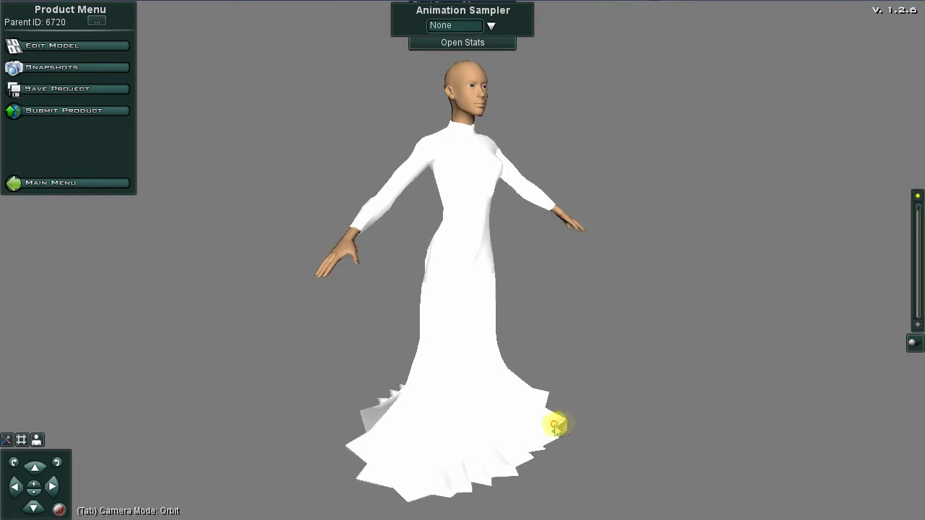
left_click_drag(553, 423, 498, 429)
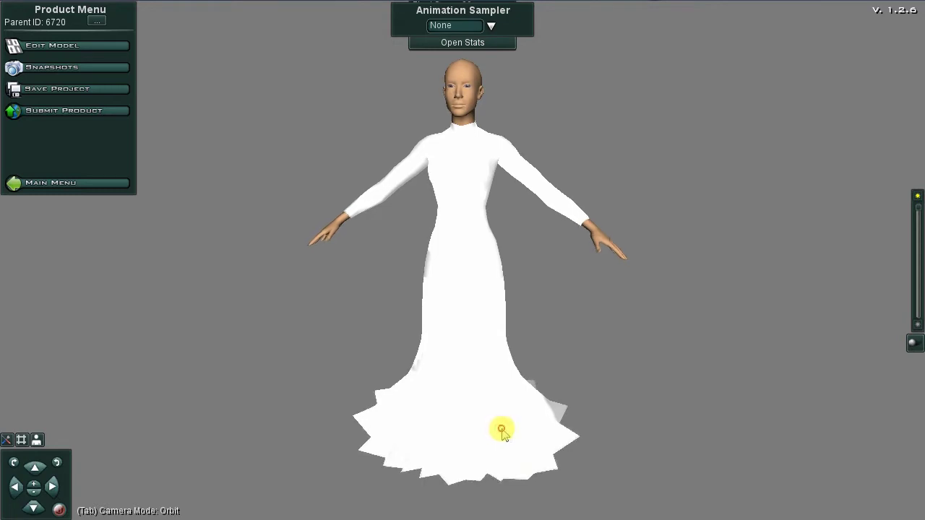
left_click_drag(499, 429, 539, 427)
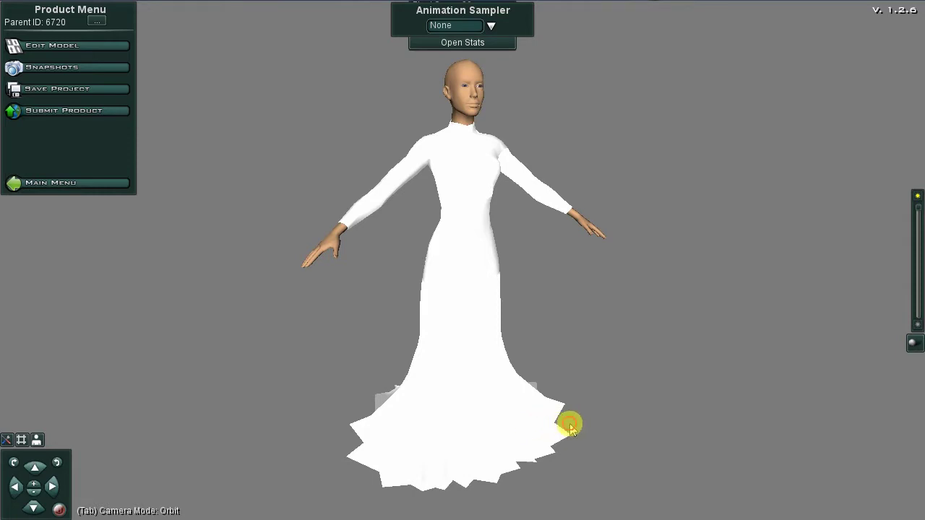
left_click_drag(570, 428, 530, 425)
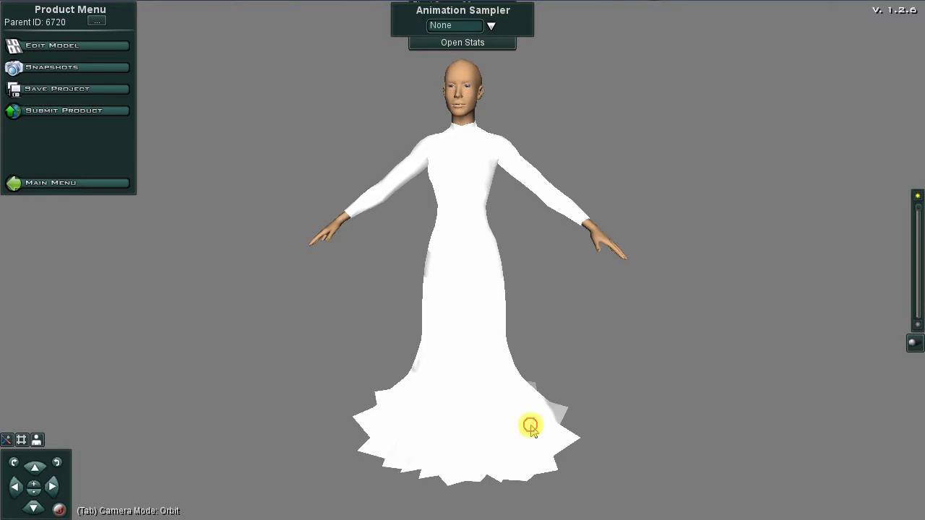
left_click_drag(530, 426, 578, 404)
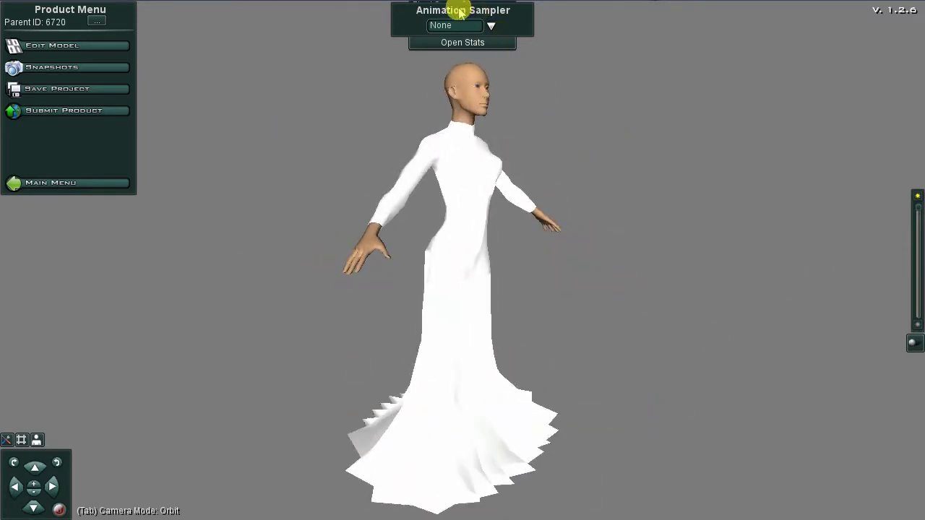
left_click(491, 43)
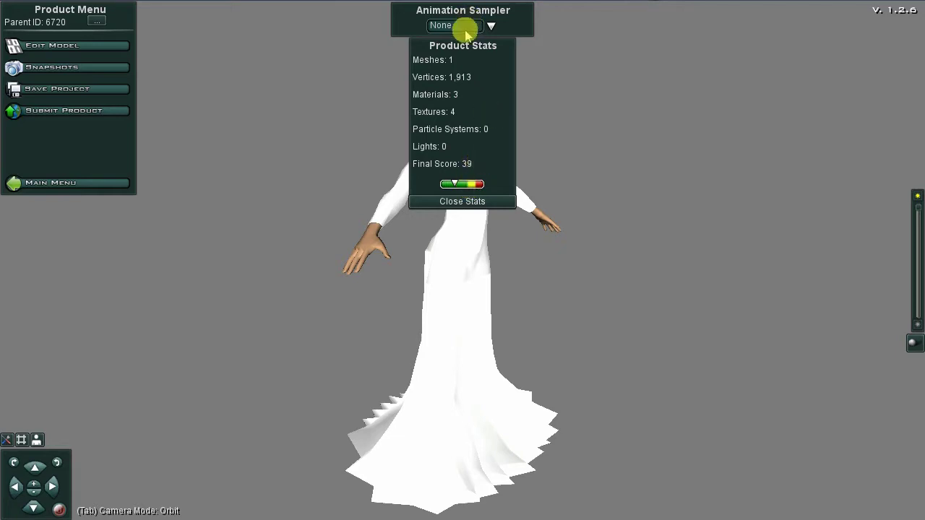
Close the Product Stats panel after reviewing 1,913 vertices and final score 39
left_click(457, 202)
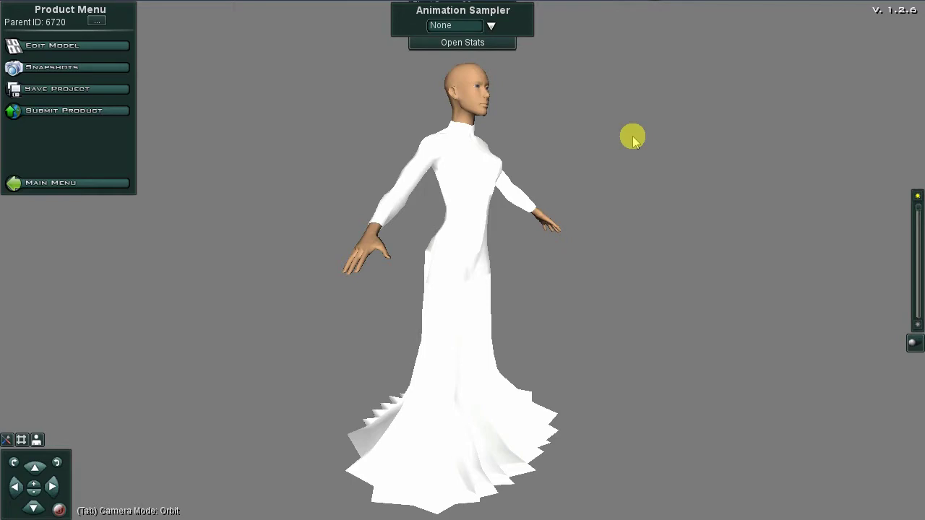
Preview the gown on the avatar with the Idle and Walk animations
left_click(492, 24)
left_click_drag(628, 333, 494, 348)
left_click(441, 57)
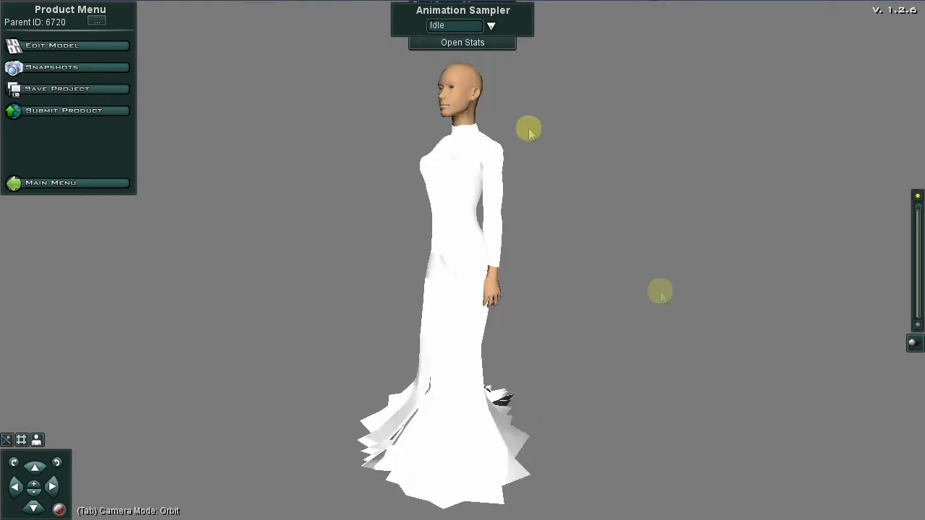
left_click_drag(450, 363, 665, 354)
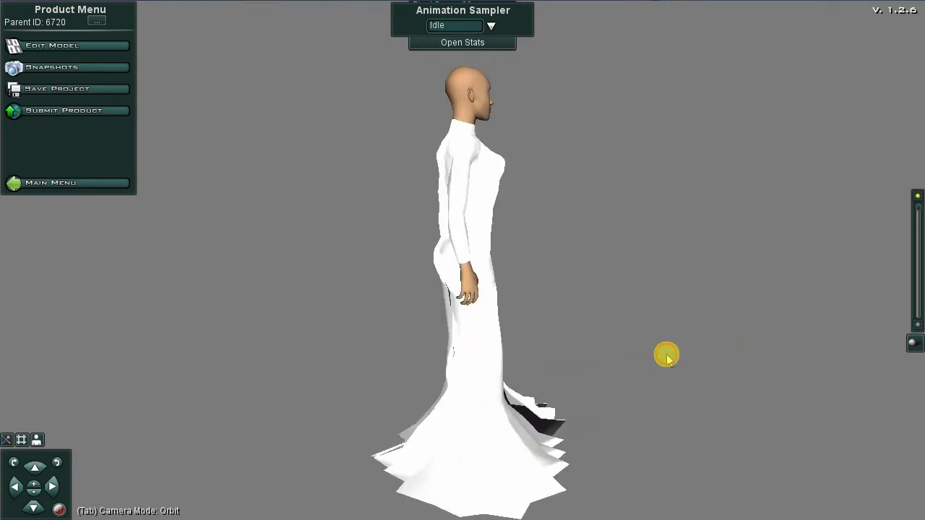
left_click(491, 26)
left_click(465, 71)
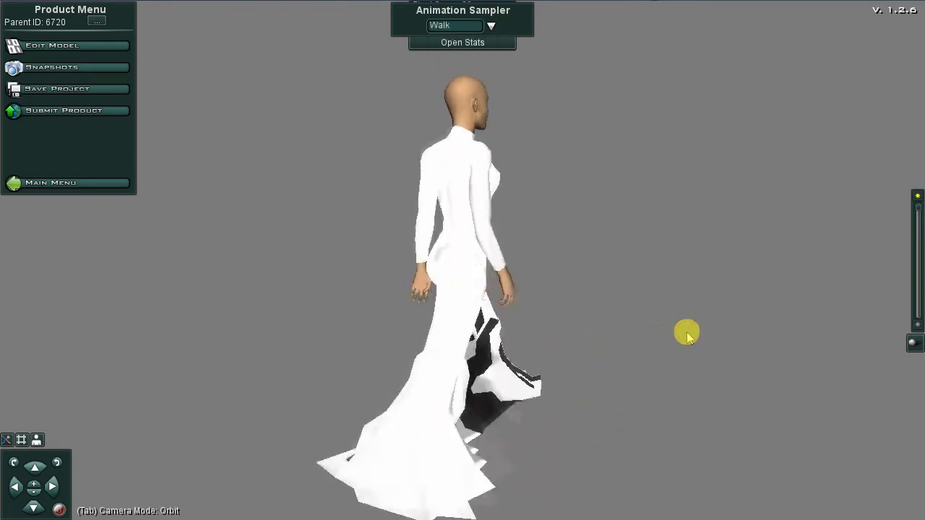
Preview the Run and FlexTest animations, then return the model to Idle
left_click(490, 26)
left_click(442, 84)
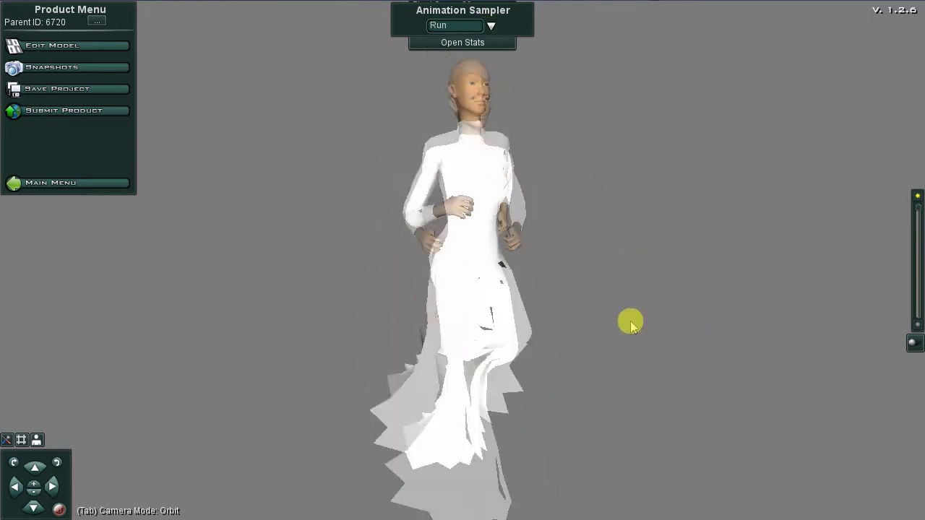
left_click(491, 26)
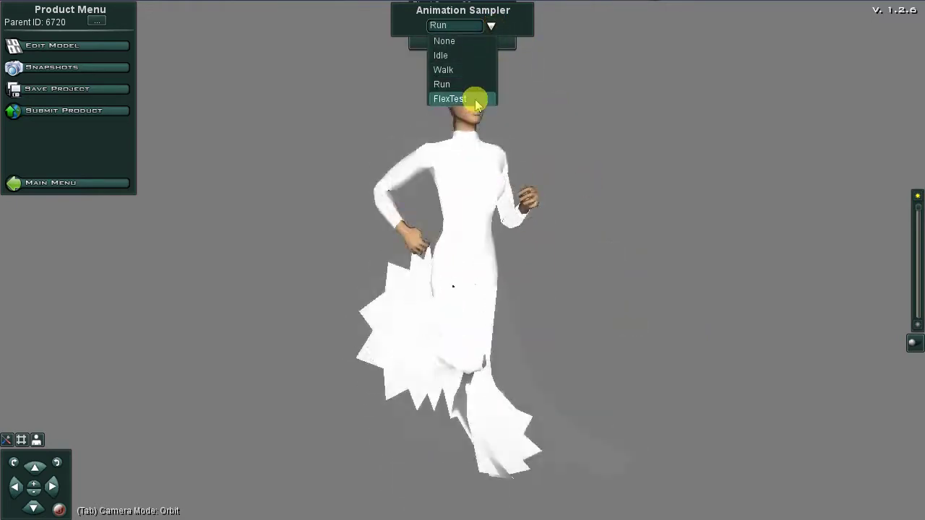
left_click(475, 97)
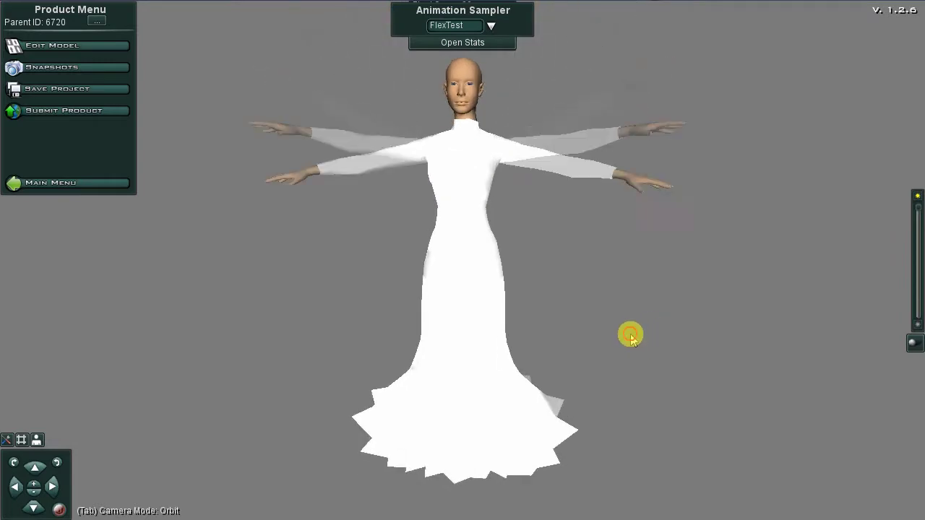
mouse_move(466, 355)
left_mouse_down()
mouse_move(667, 325)
mouse_move(482, 345)
left_mouse_up()
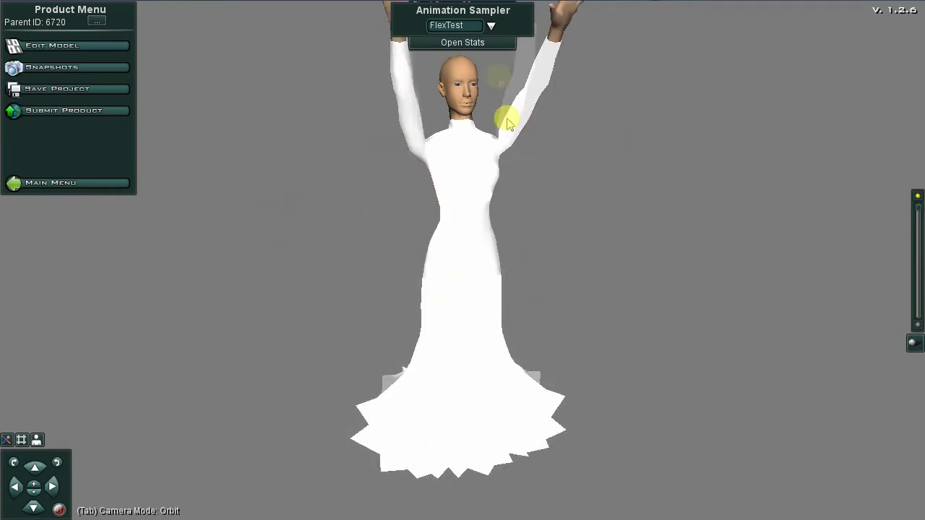
left_click(491, 25)
Return the gown model to its idle pose and orbit to a three-quarter view
left_click(471, 53)
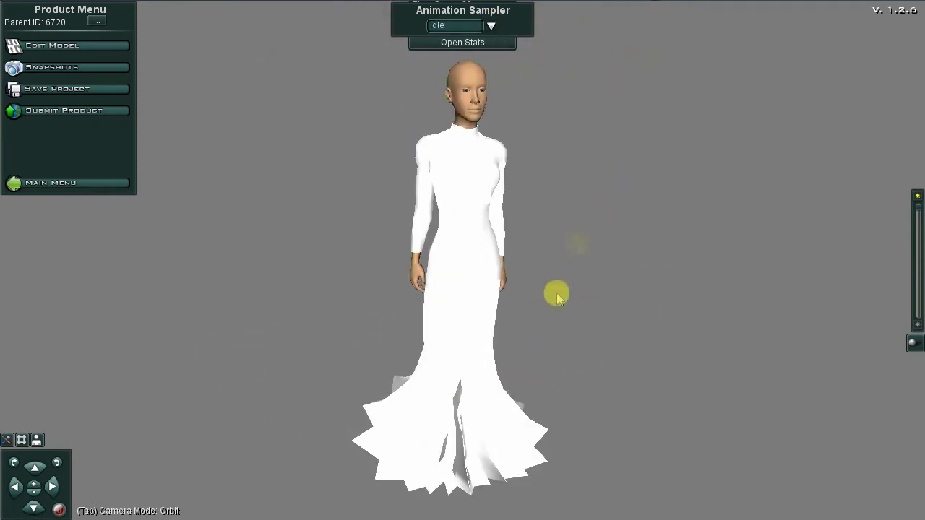
left_click_drag(597, 357, 523, 369)
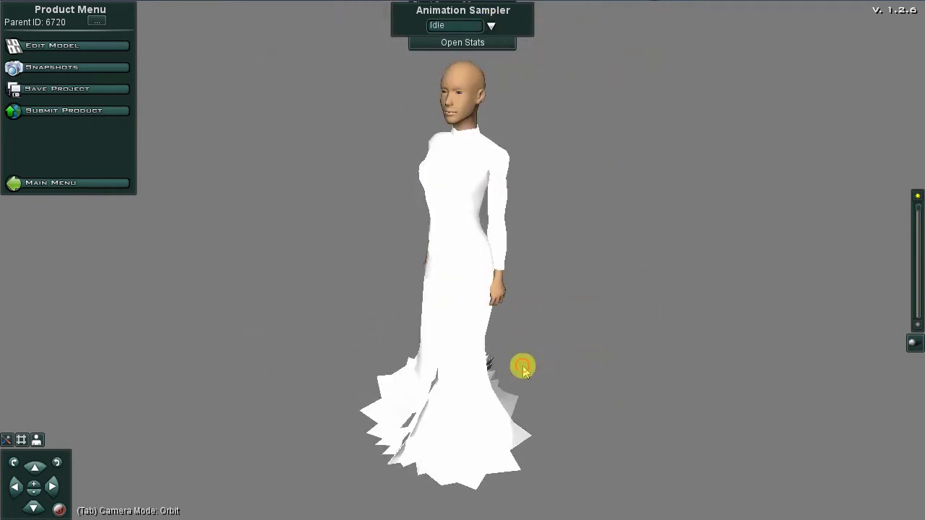
left_click(86, 59)
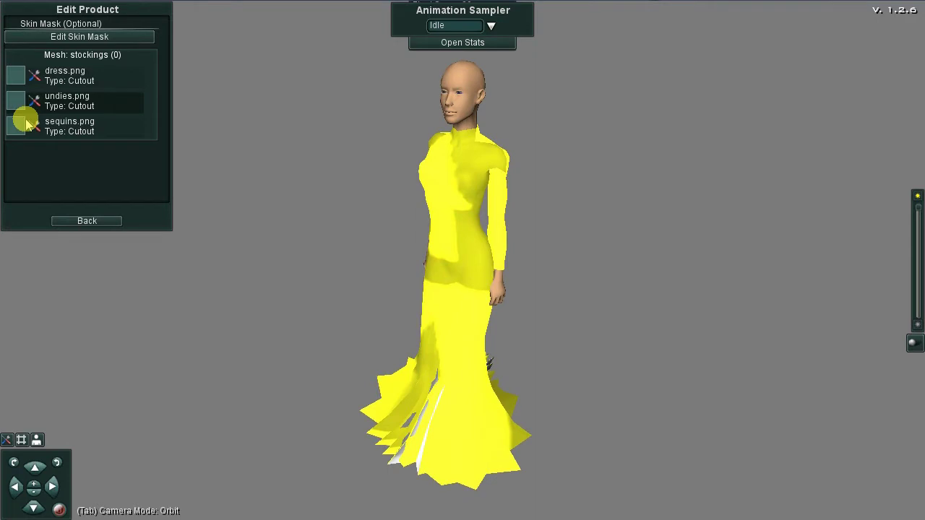
Highlight the undies, sequins and dress texture areas on the gown in turn
left_click(16, 103)
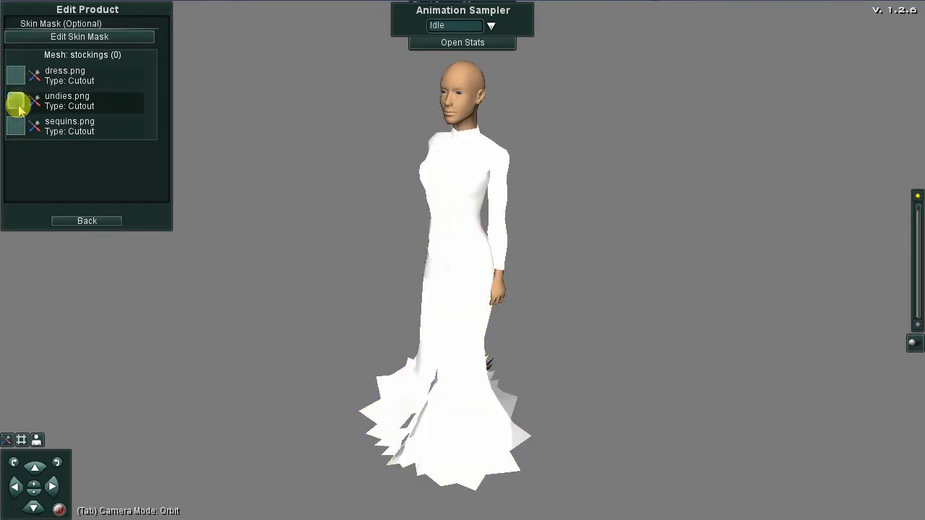
left_click(16, 128)
left_click(16, 75)
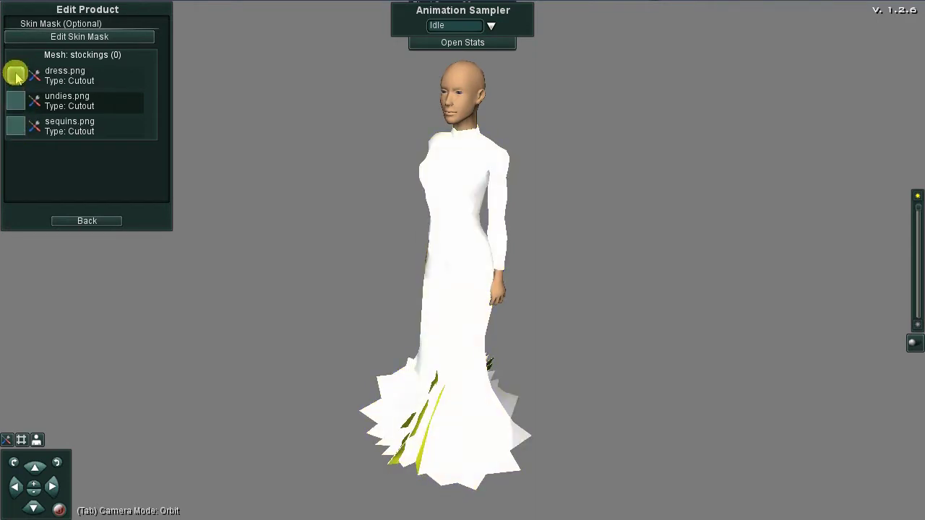
left_click(14, 129)
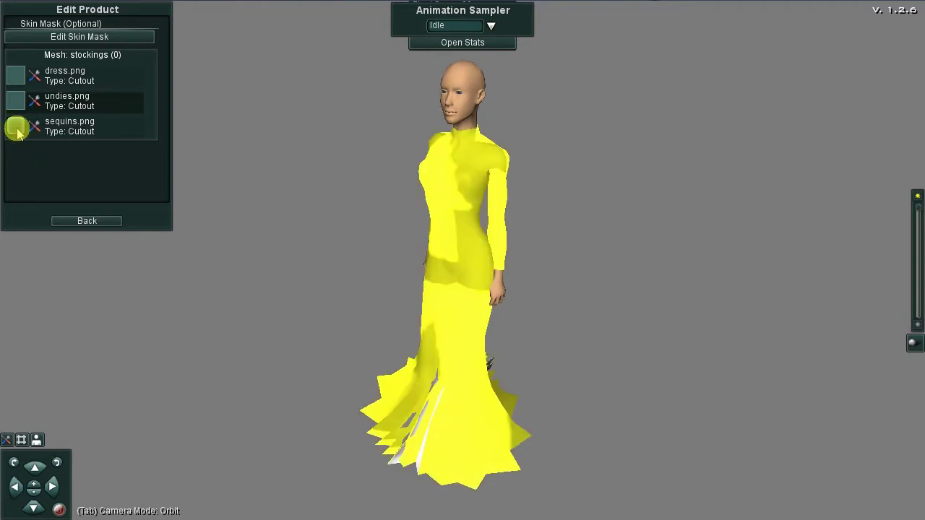
Browse the F: drive to the Miaka618 TulipDress folder for a new sequins image
double_click(16, 128)
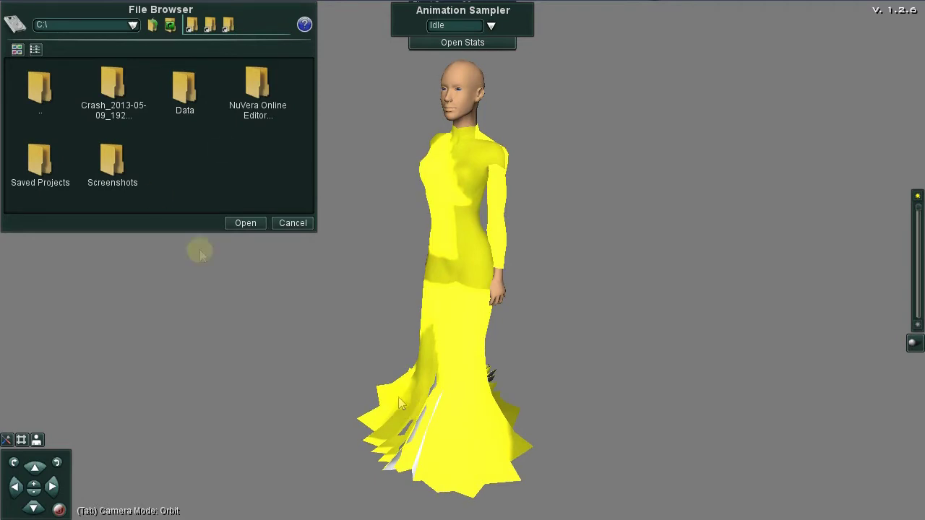
left_click(134, 27)
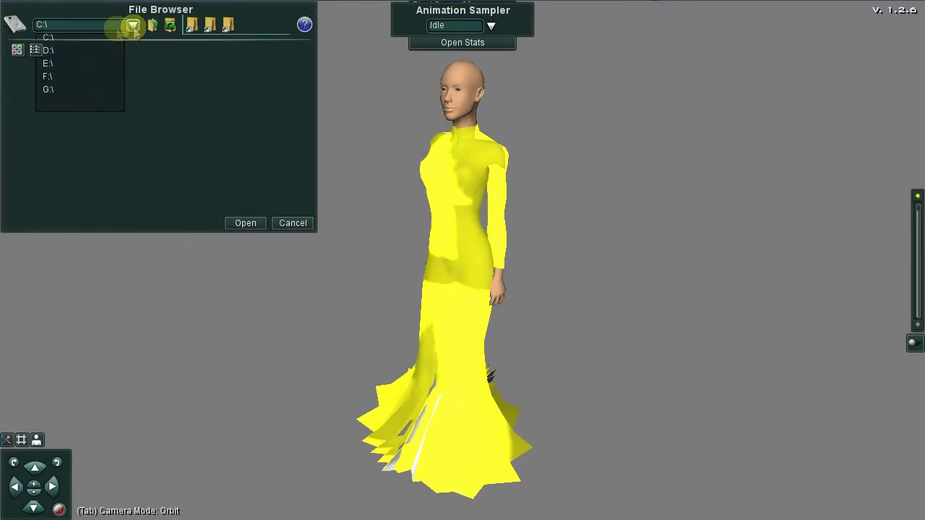
left_click(78, 79)
scroll(279, 174, "down", 3)
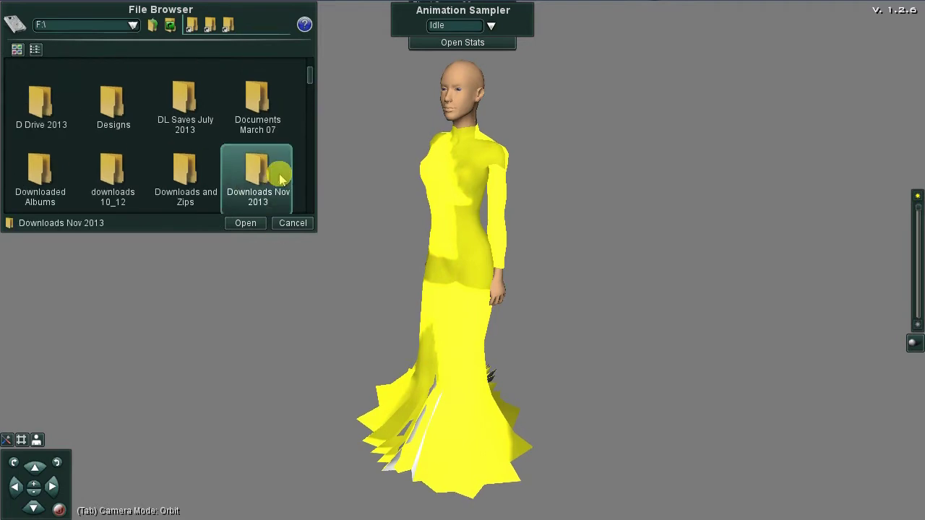
scroll(281, 177, "down", 1)
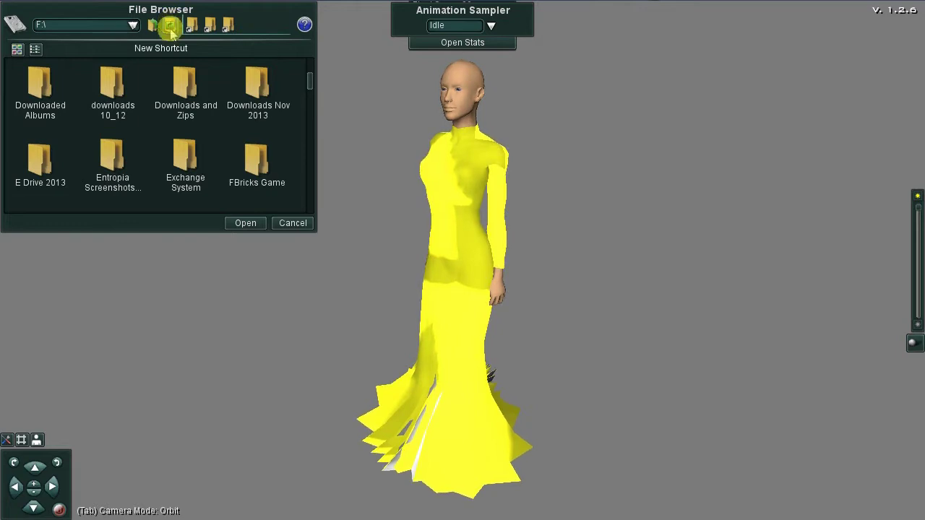
left_click(174, 169)
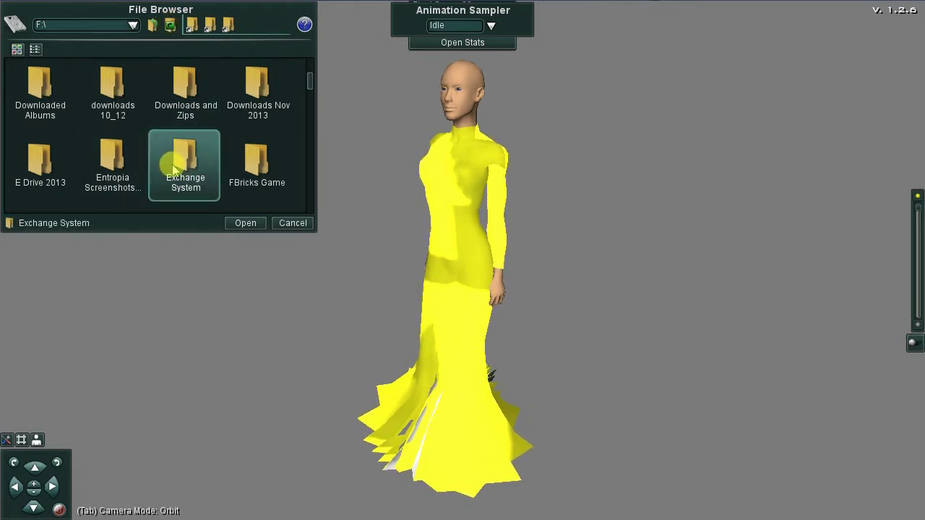
left_click(258, 69)
scroll(258, 152, "down", 1)
left_click(258, 154)
scroll(258, 145, "down", 3)
left_click(199, 86)
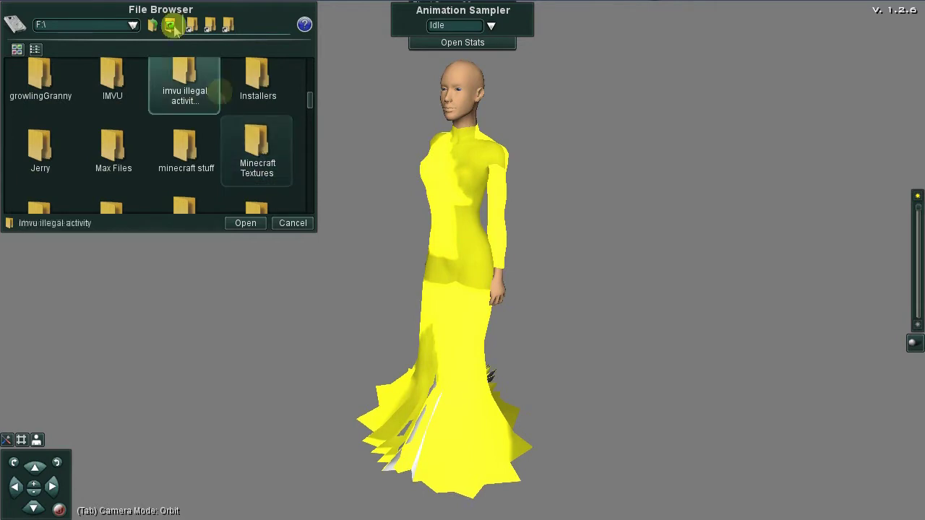
left_click(171, 27)
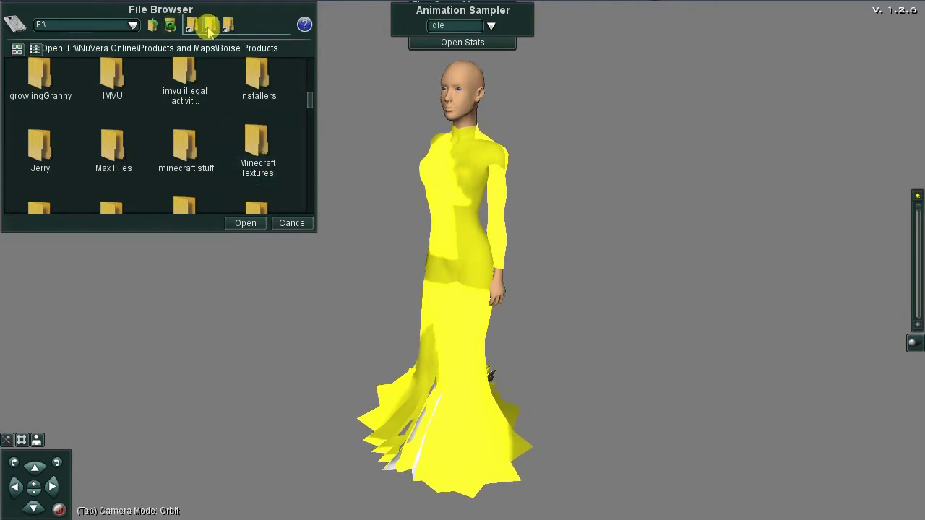
scroll(188, 144, "down", 5)
scroll(242, 155, "down", 1)
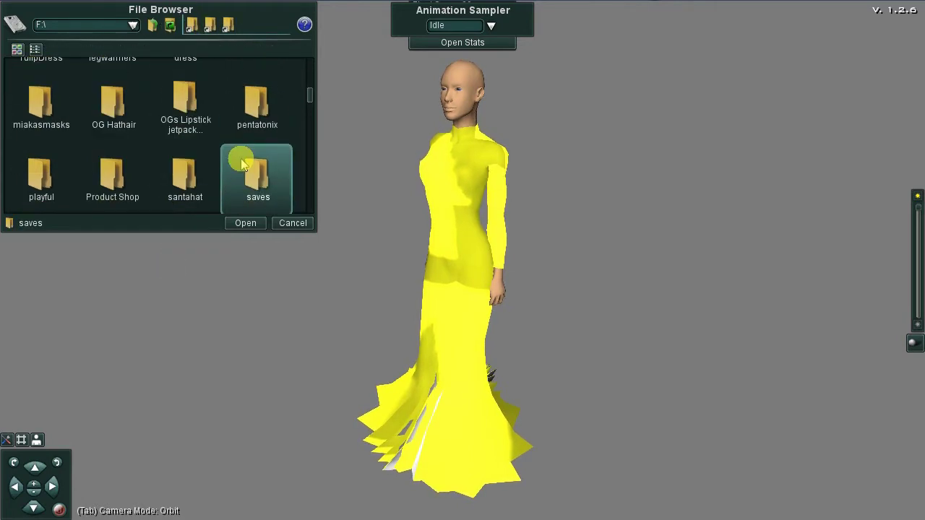
scroll(242, 164, "up", 1)
scroll(242, 165, "up", 3)
scroll(242, 165, "down", 2)
scroll(242, 165, "down", 1)
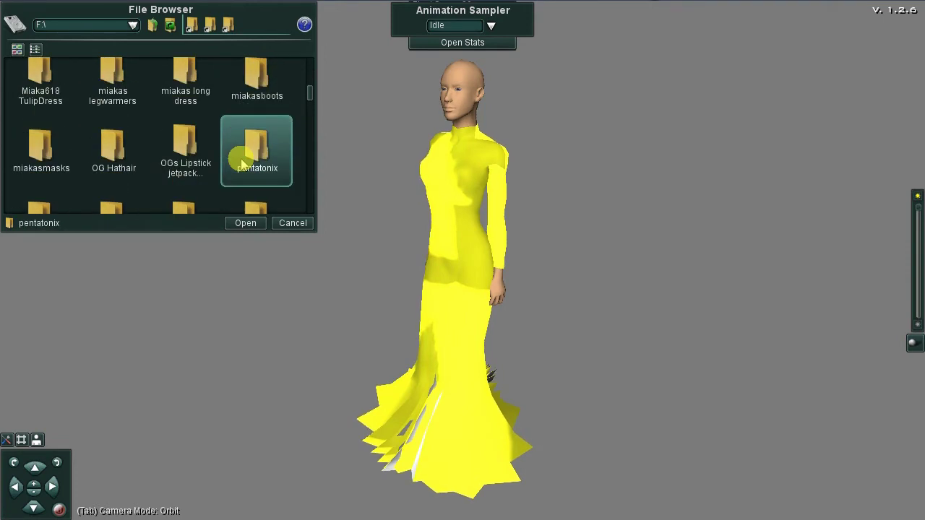
scroll(242, 159, "up", 2)
scroll(238, 162, "down", 2)
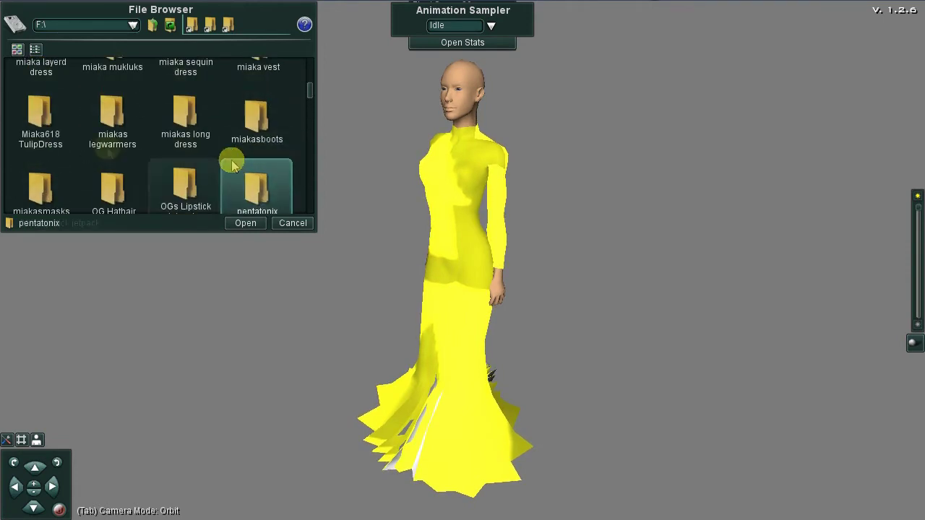
double_click(60, 144)
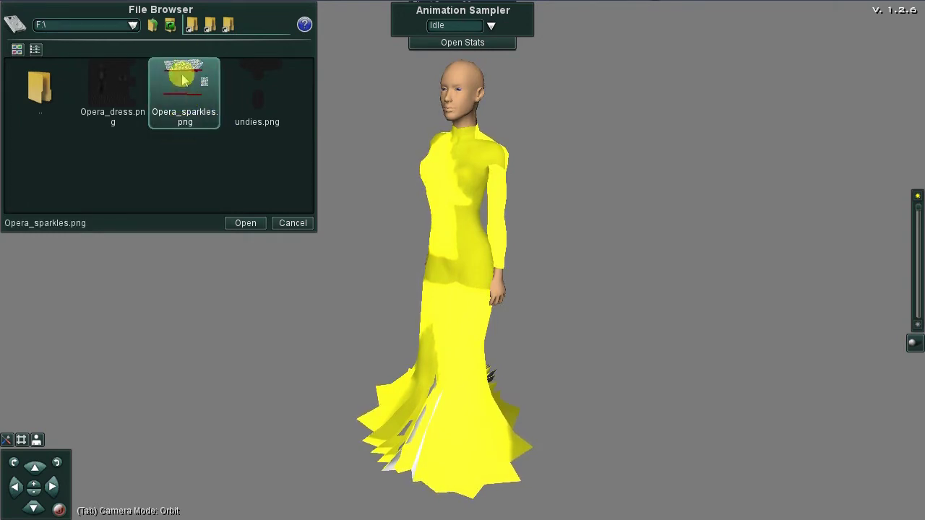
Load Opera_sparkles.png into the sequins slot and orbit around the retextured gown
left_click(227, 72)
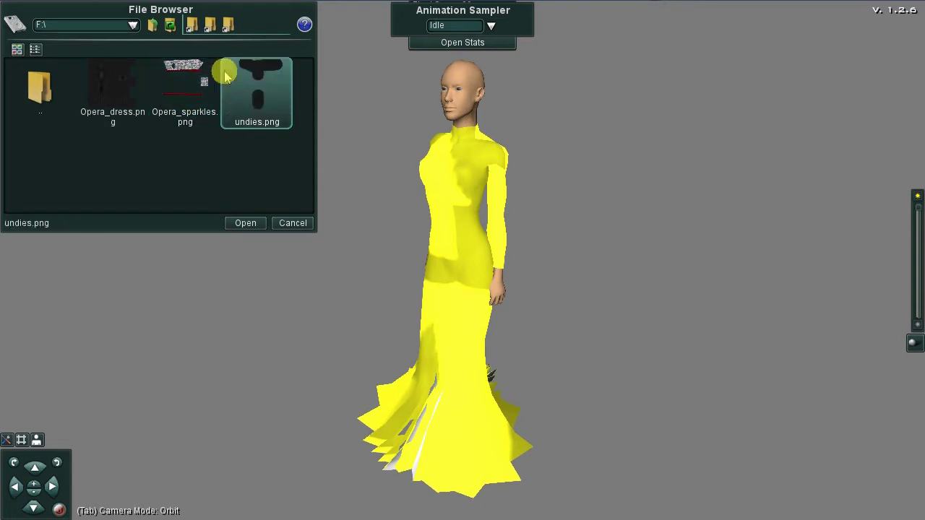
left_click(165, 76)
left_click(140, 101)
left_click(198, 87)
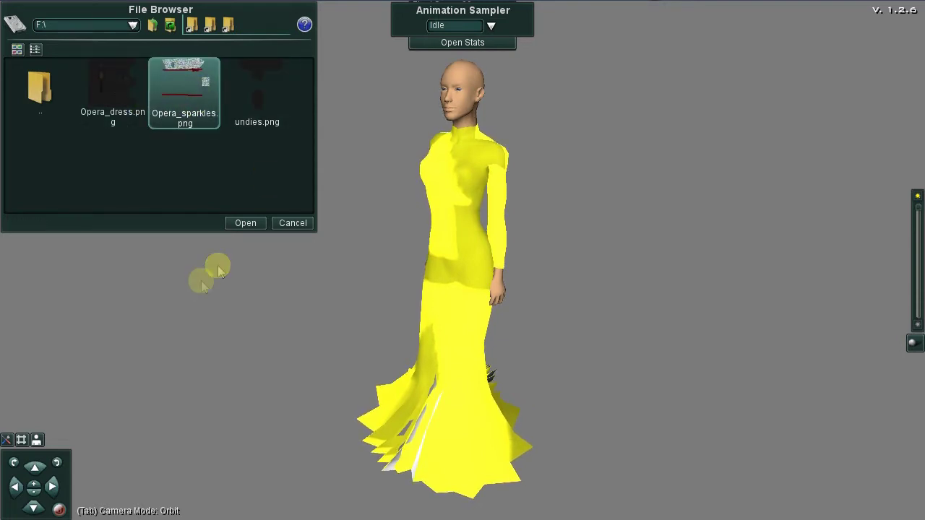
left_click(242, 223)
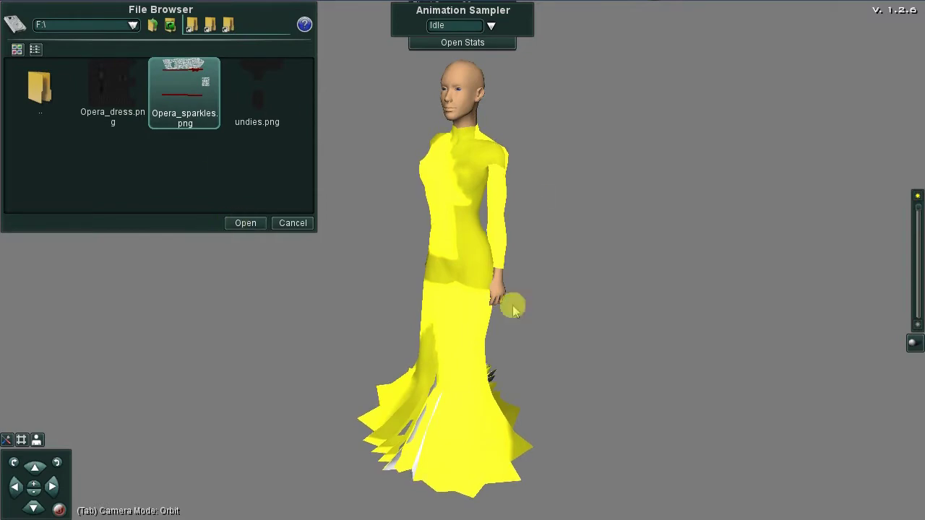
left_click(240, 223)
left_click_drag(166, 404, 410, 316)
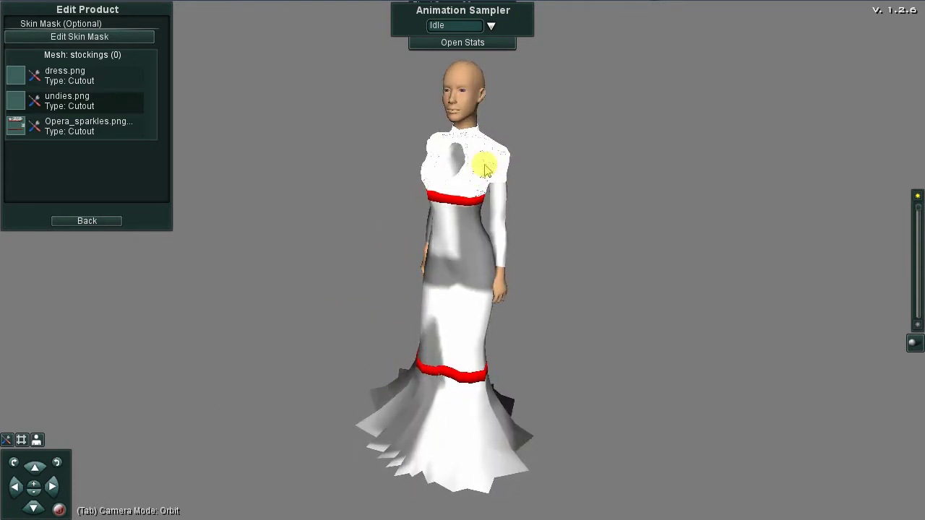
Reload undies.png into the undies texture slot
left_click(17, 101)
left_click(257, 94)
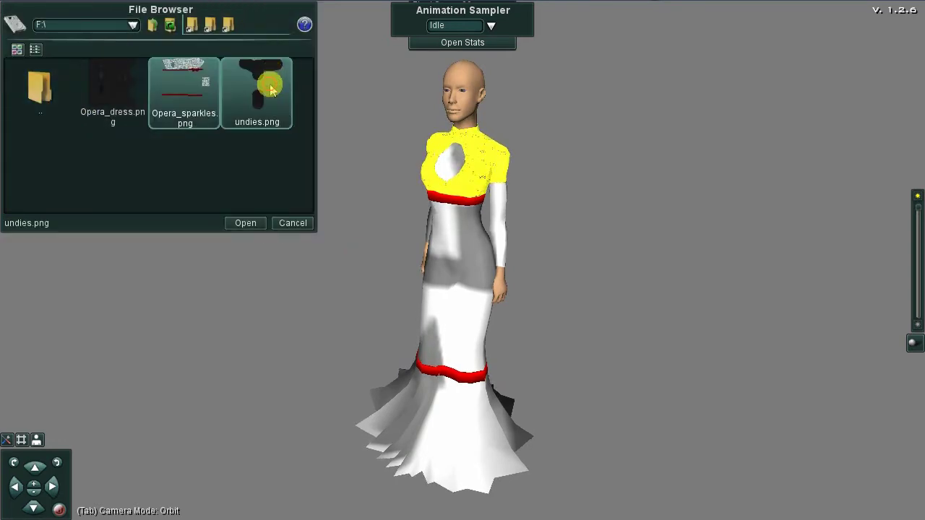
left_click(242, 221)
mouse_move(102, 105)
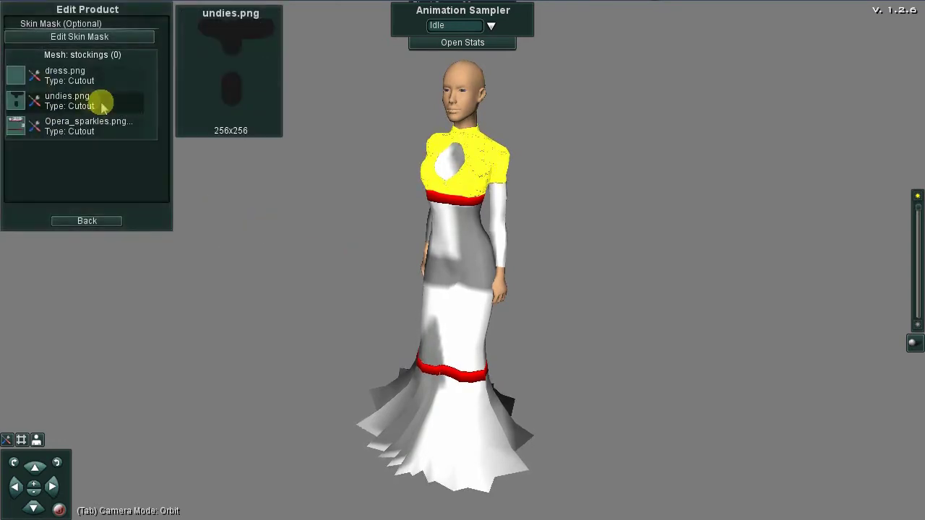
Load Opera_dress.png into the dress texture slot
left_click(14, 77)
left_click(122, 91)
left_click(246, 223)
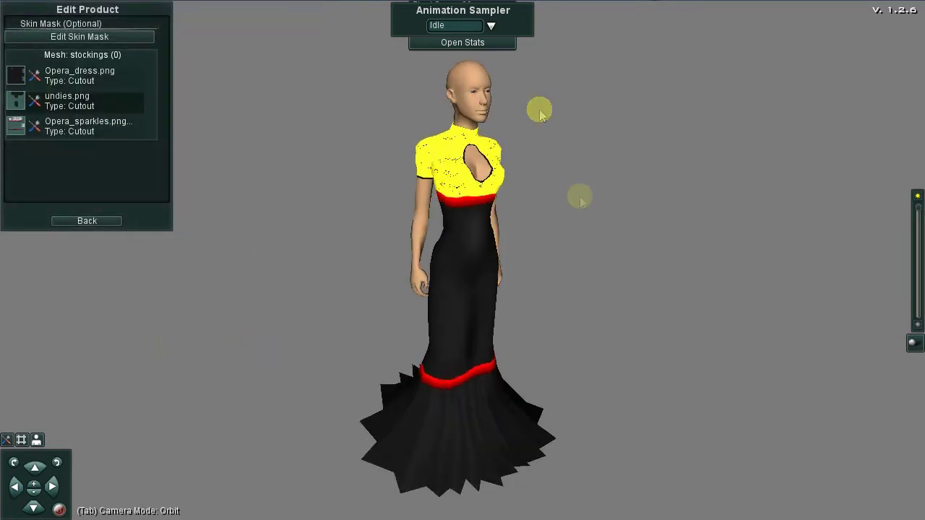
mouse_move(22, 136)
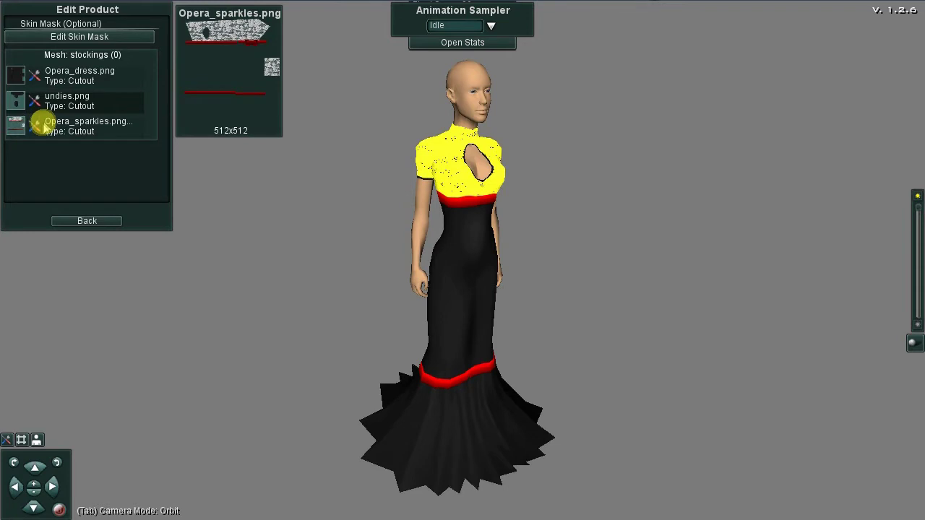
Switch the Opera_sparkles material to Opacity and orbit to inspect the gown
left_click(34, 124)
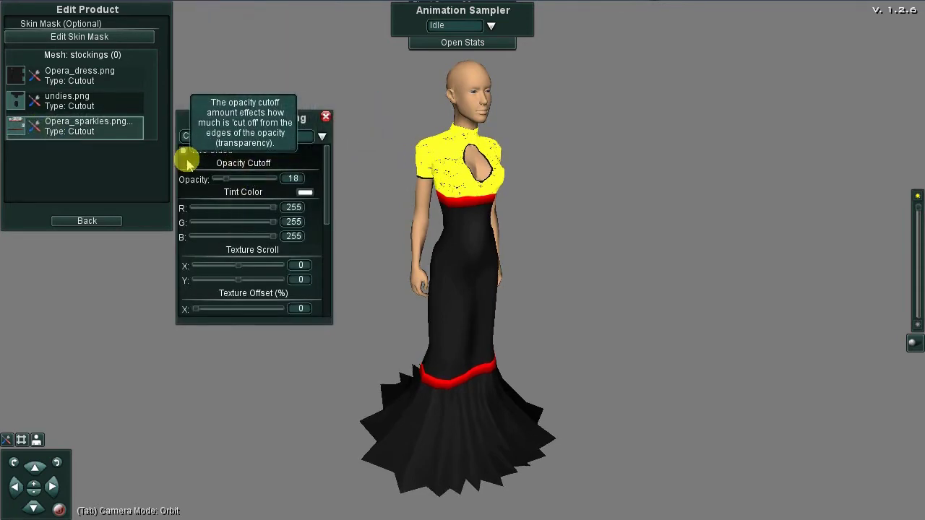
left_click(322, 136)
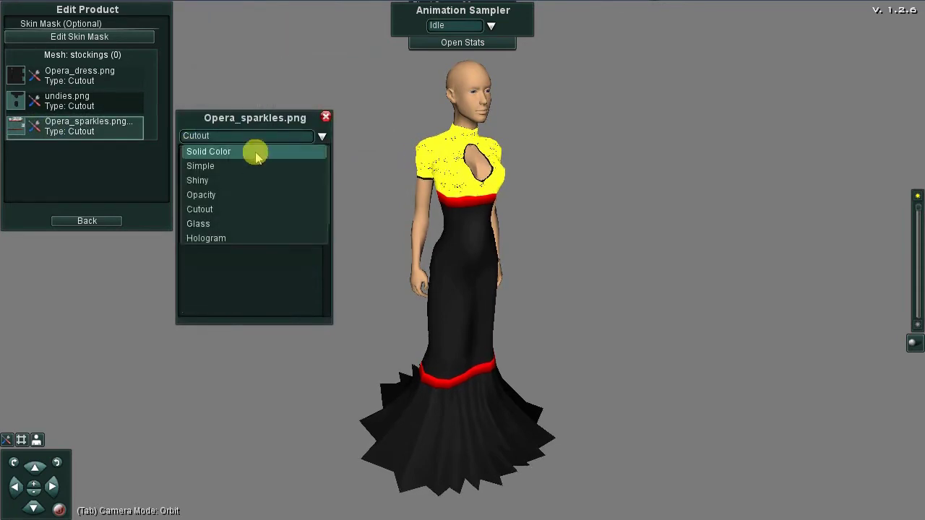
left_click(231, 195)
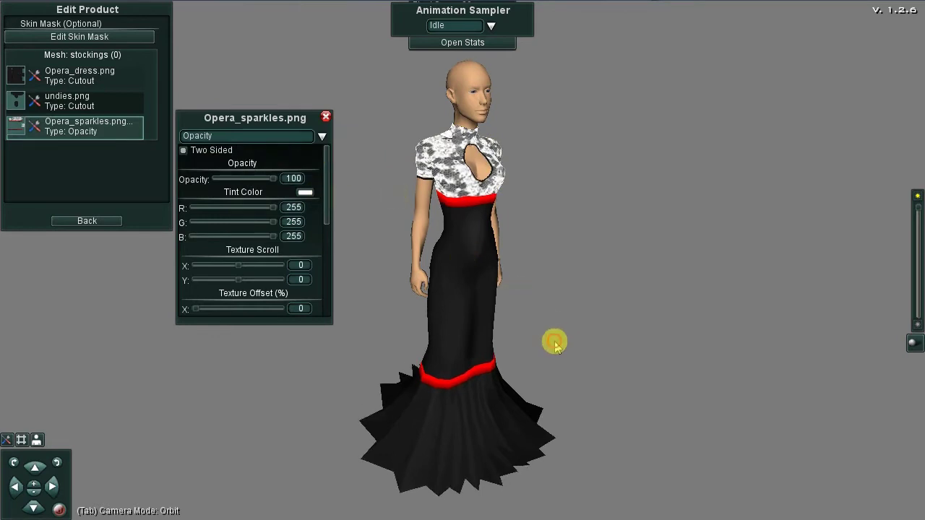
left_click_drag(553, 340, 574, 316)
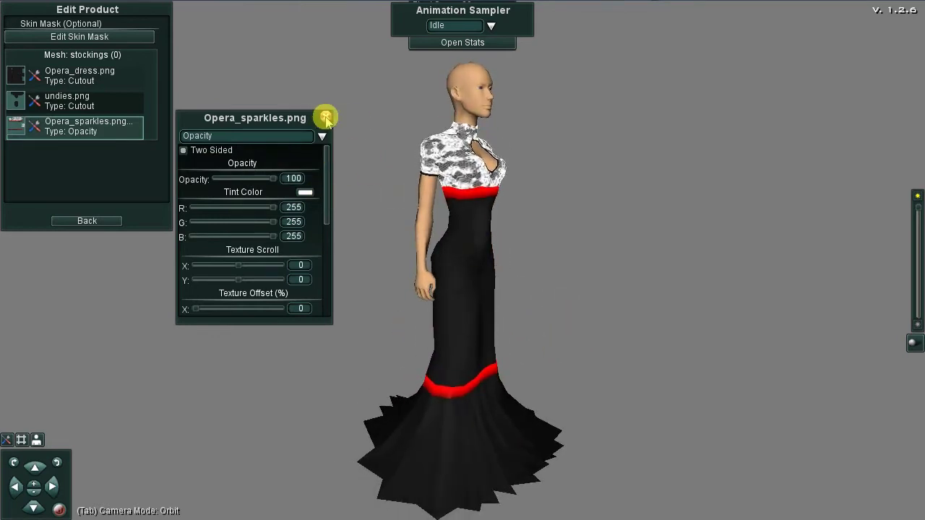
left_click(326, 117)
left_click_drag(547, 310, 429, 337)
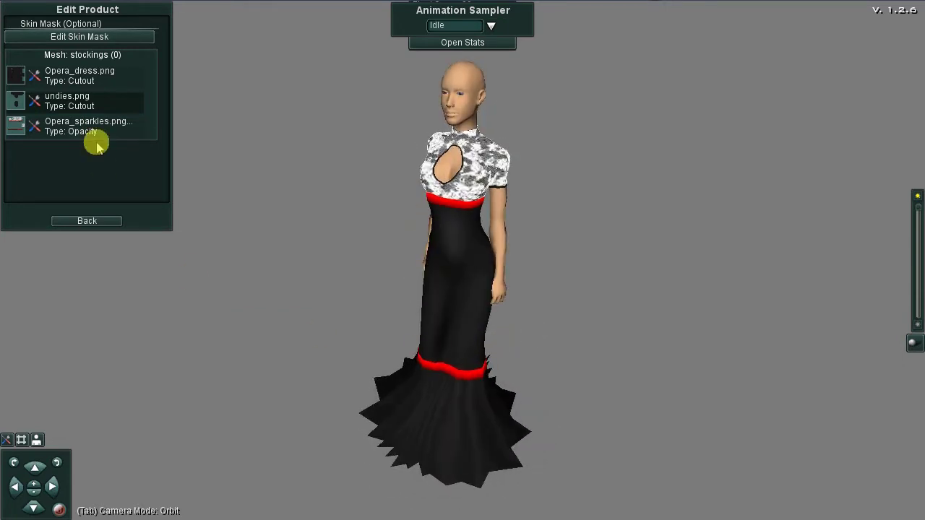
Set the Opera_sparkles material to Solid Color, briefly trying Simple in between
left_click(36, 127)
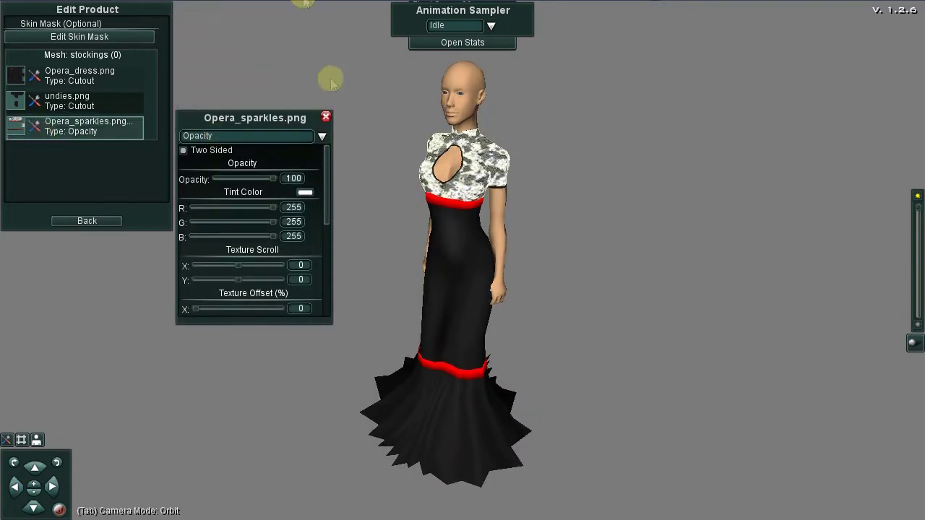
left_click(322, 137)
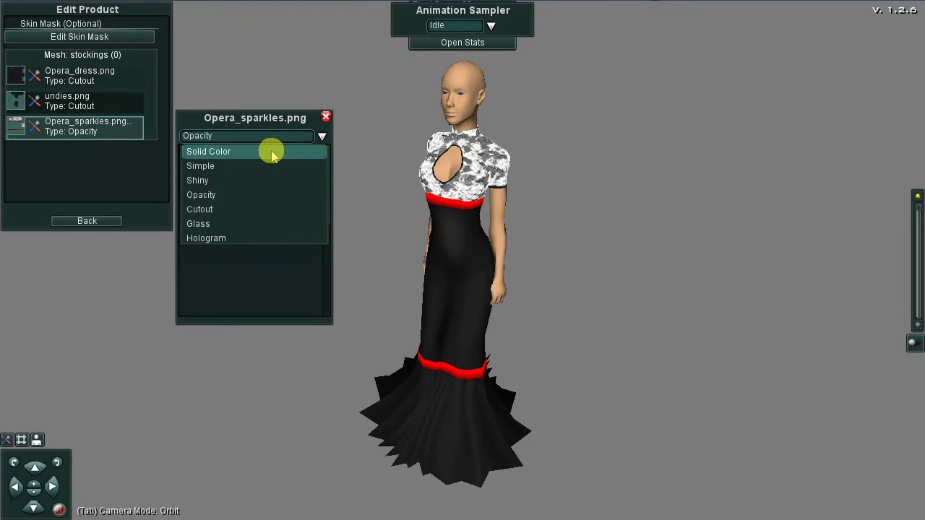
left_click(276, 152)
mouse_move(429, 281)
left_mouse_down()
mouse_move(605, 282)
mouse_move(435, 291)
left_mouse_up()
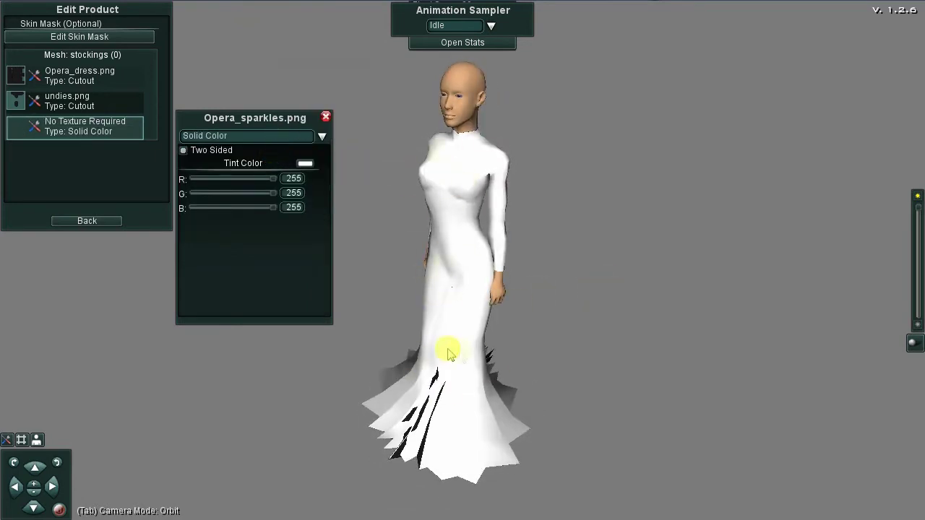
left_click_drag(439, 354, 460, 375)
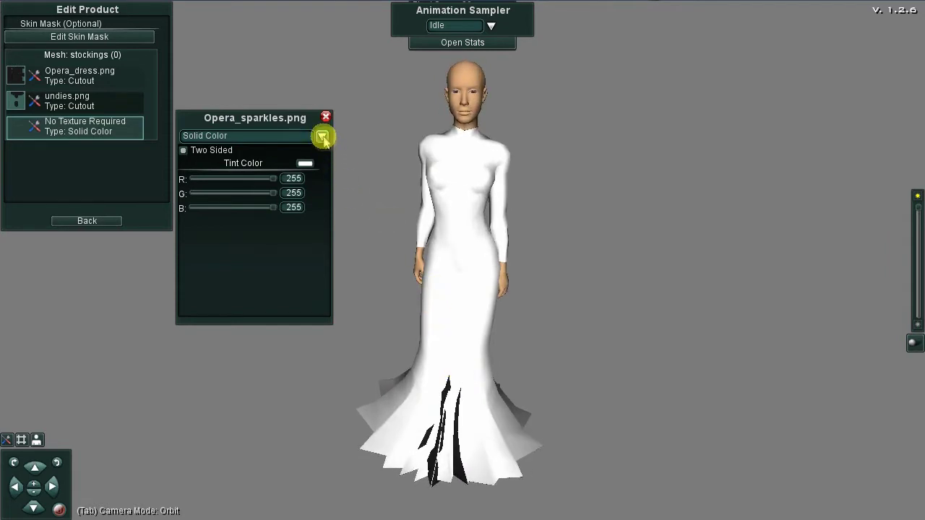
left_click(322, 136)
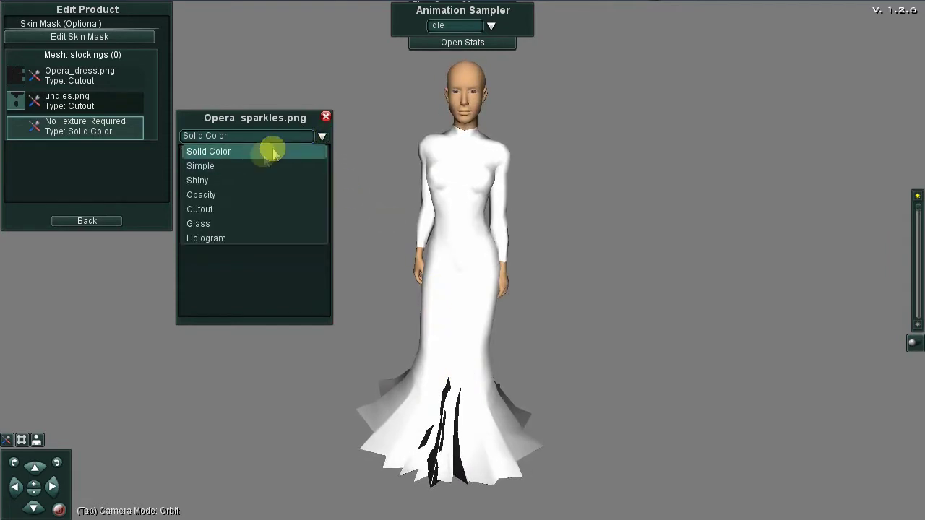
left_click(254, 165)
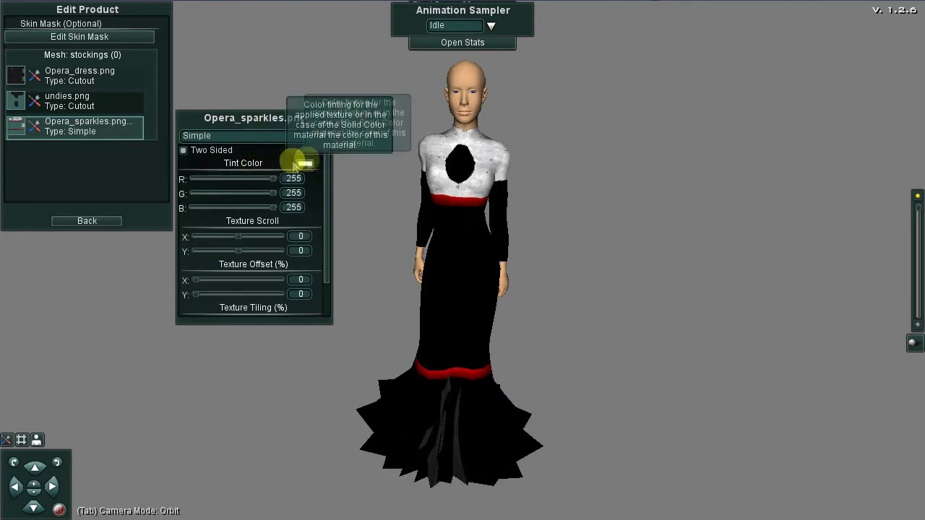
left_click(322, 137)
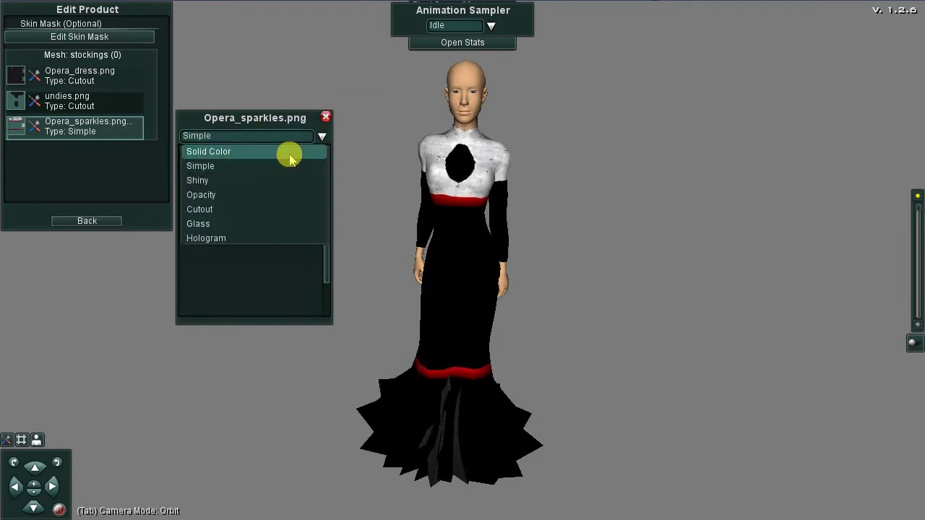
left_click(290, 158)
Try red and magenta tint colours, then discard them to keep the tint white
left_click(305, 163)
left_click(430, 156)
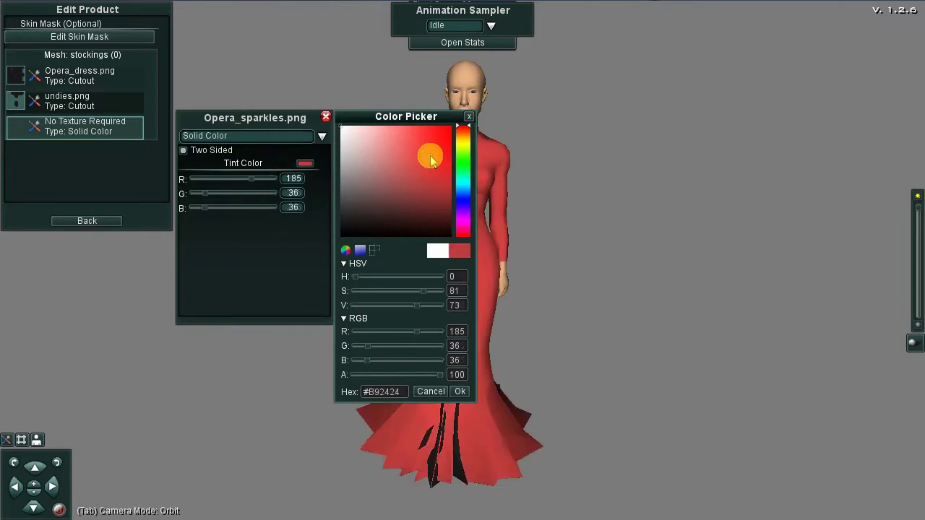
left_click_drag(397, 116, 650, 135)
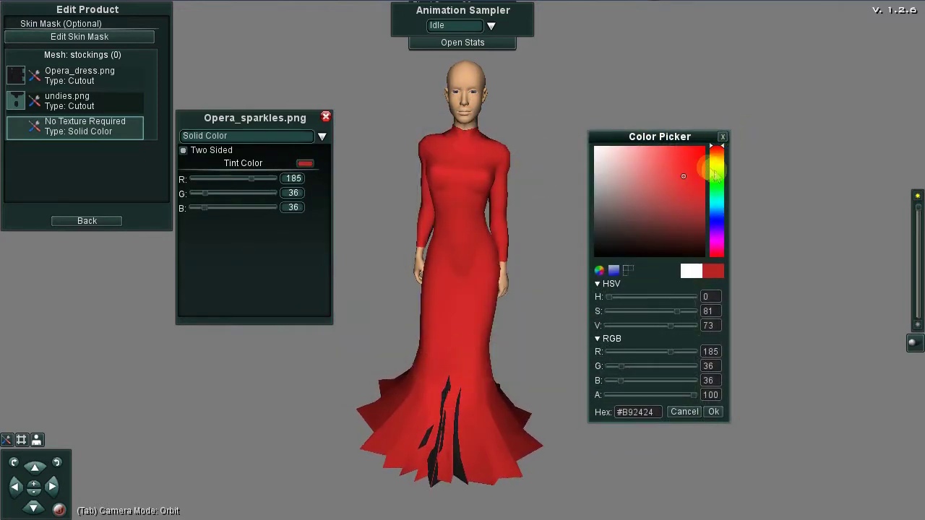
left_click_drag(714, 173, 716, 240)
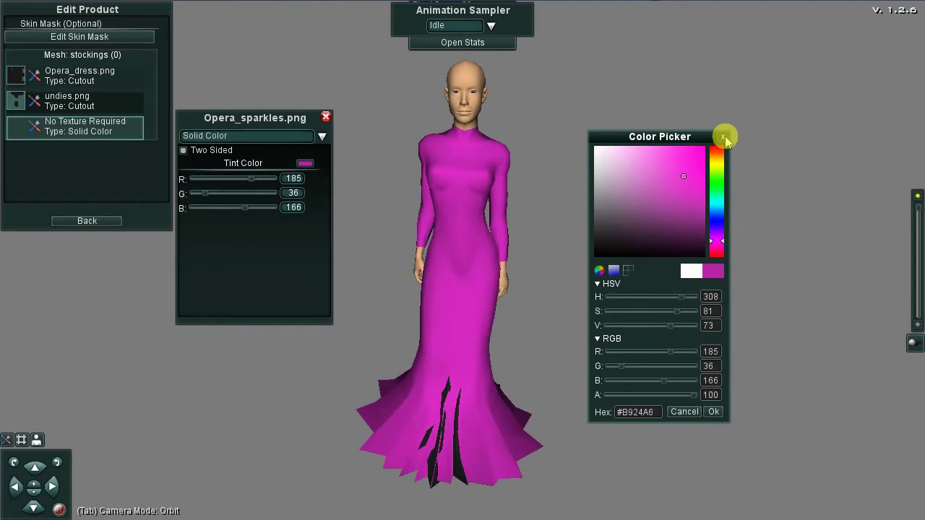
left_click(723, 137)
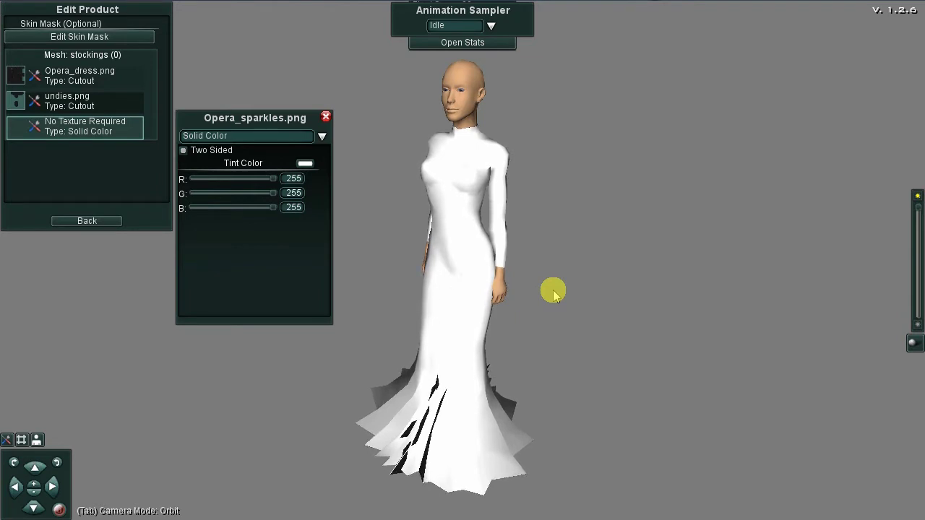
left_click(320, 137)
Set the Opera_sparkles material to Simple and orbit to inspect the gown
left_click(262, 169)
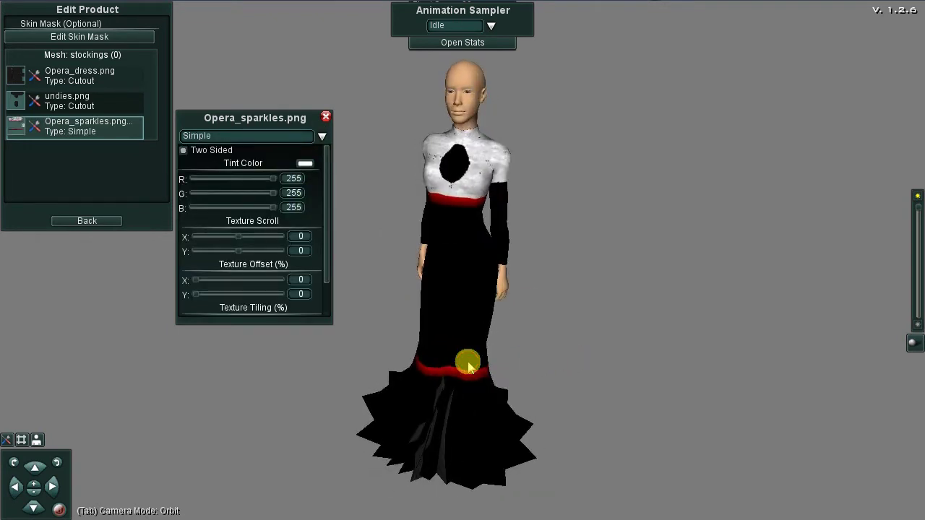
left_click_drag(468, 367, 537, 357)
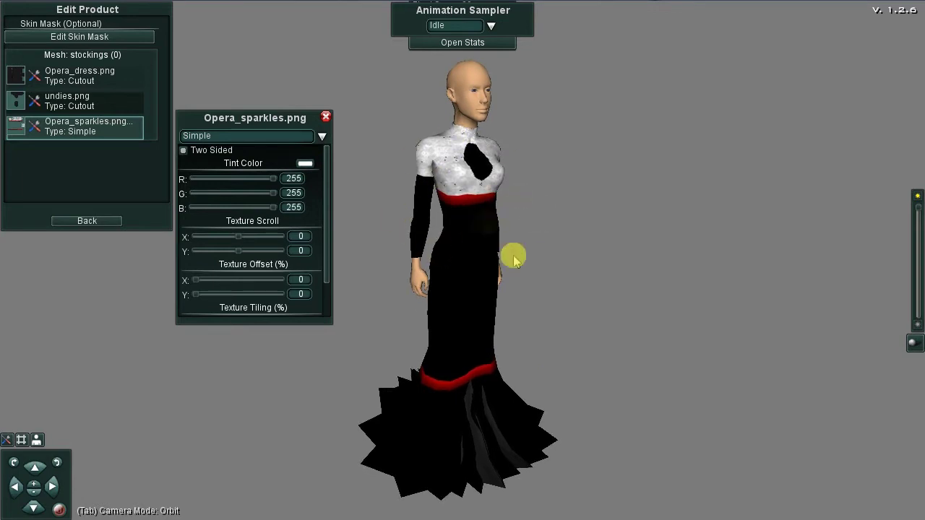
left_click_drag(508, 347, 471, 343)
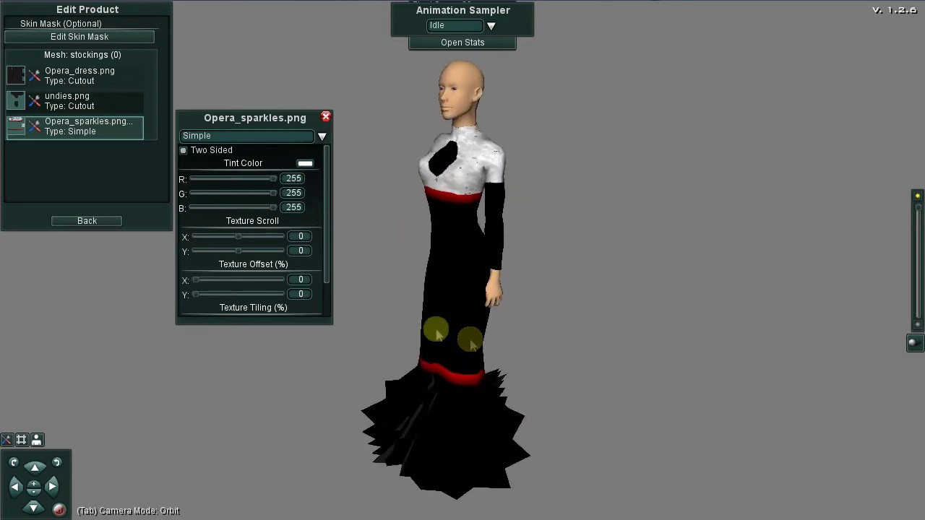
mouse_move(330, 210)
left_mouse_down()
mouse_move(325, 221)
mouse_move(325, 192)
left_mouse_up()
left_click_drag(398, 313, 429, 327)
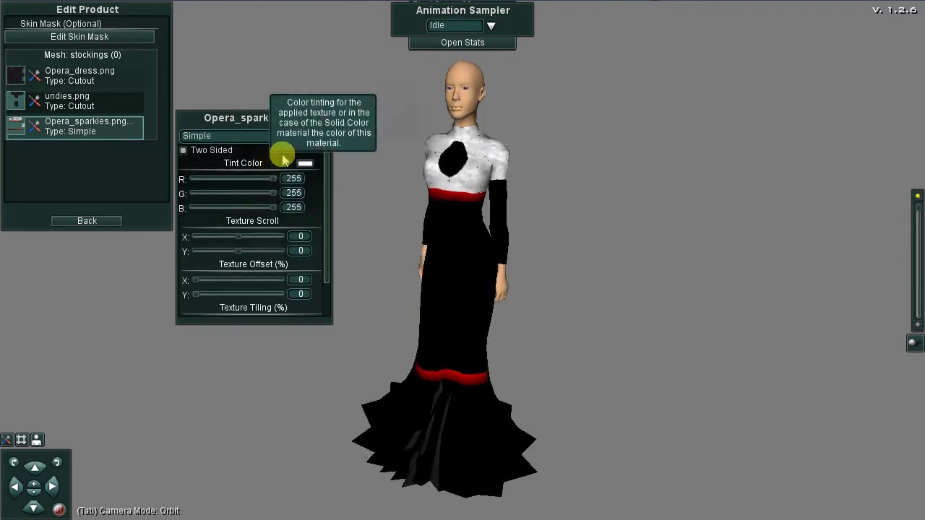
Try the Shiny material type, checking the back, then change it to Glass
left_click(321, 136)
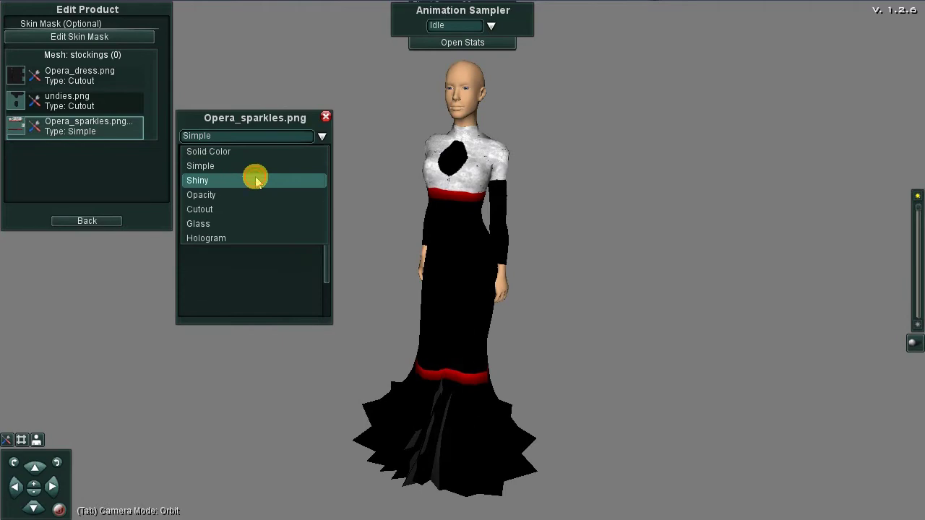
left_click(254, 180)
left_click_drag(397, 367, 585, 363)
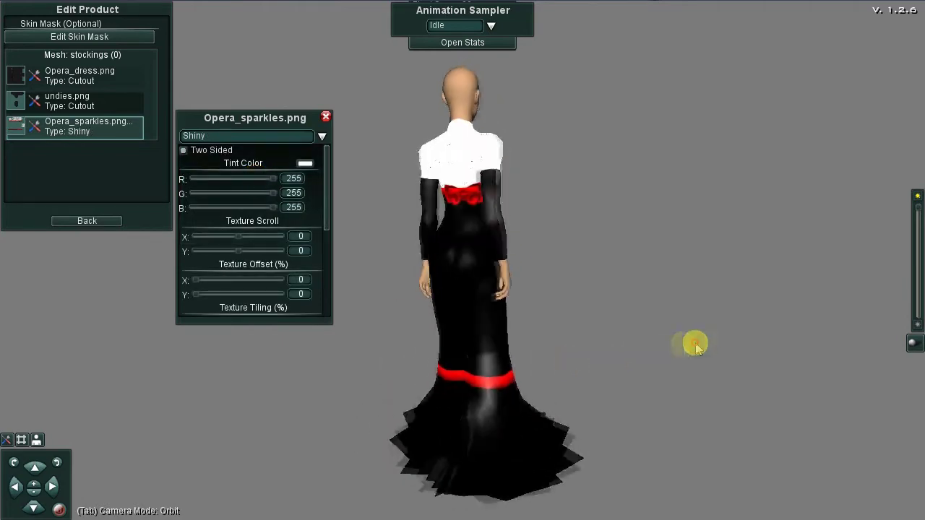
left_click_drag(686, 343, 457, 352)
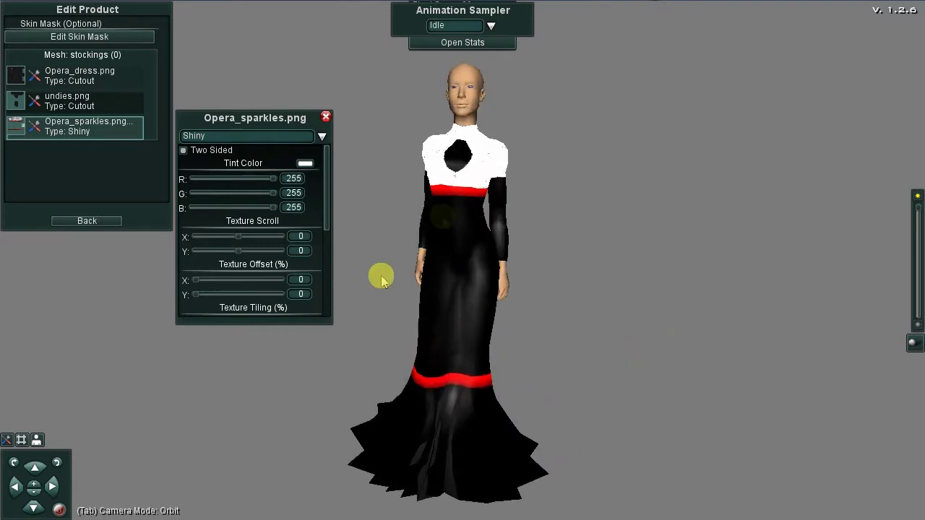
left_click(322, 136)
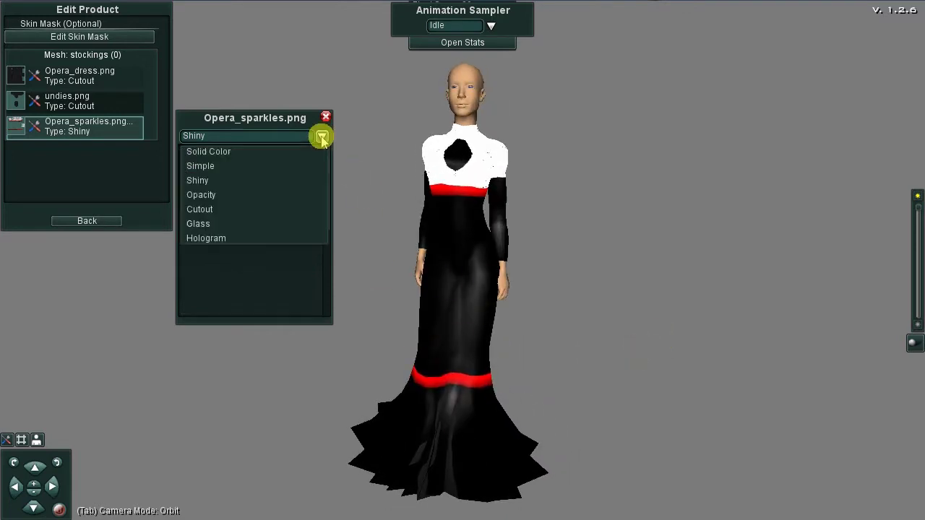
left_click(249, 224)
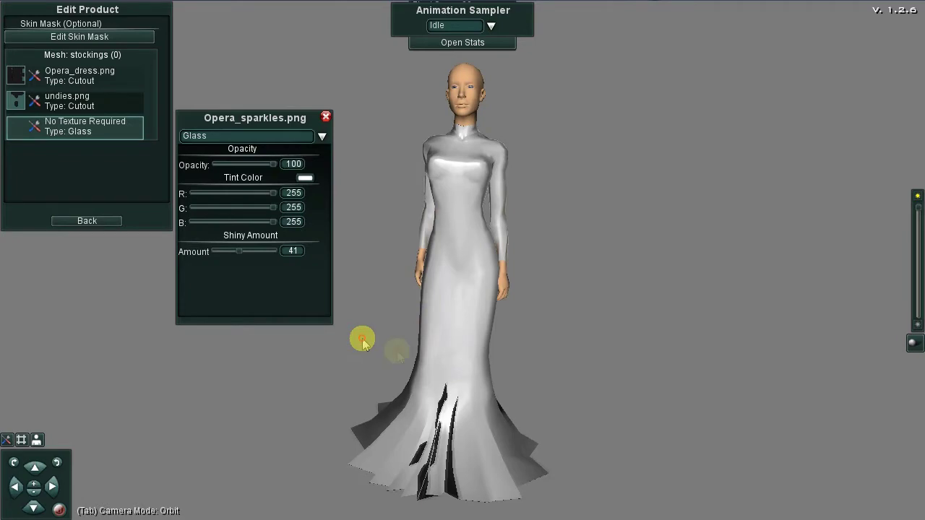
Switch the Opera_sparkles material from Glass to Hologram and orbit to a side view
left_click_drag(361, 337, 376, 366)
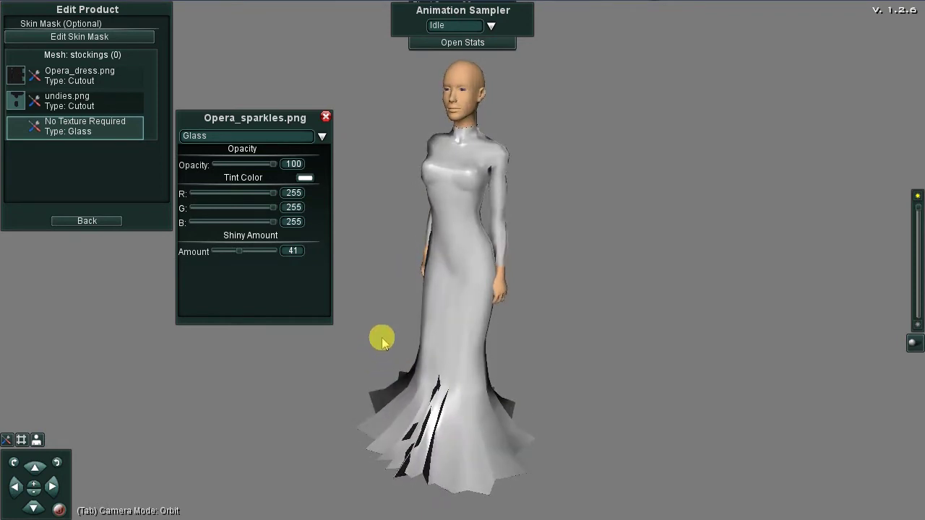
left_click(321, 135)
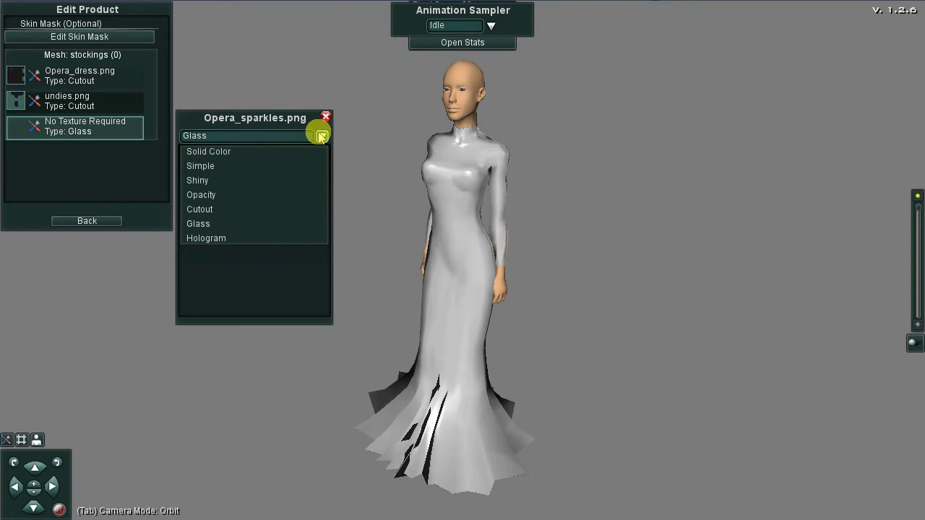
left_click(248, 239)
left_click_drag(481, 352, 361, 364)
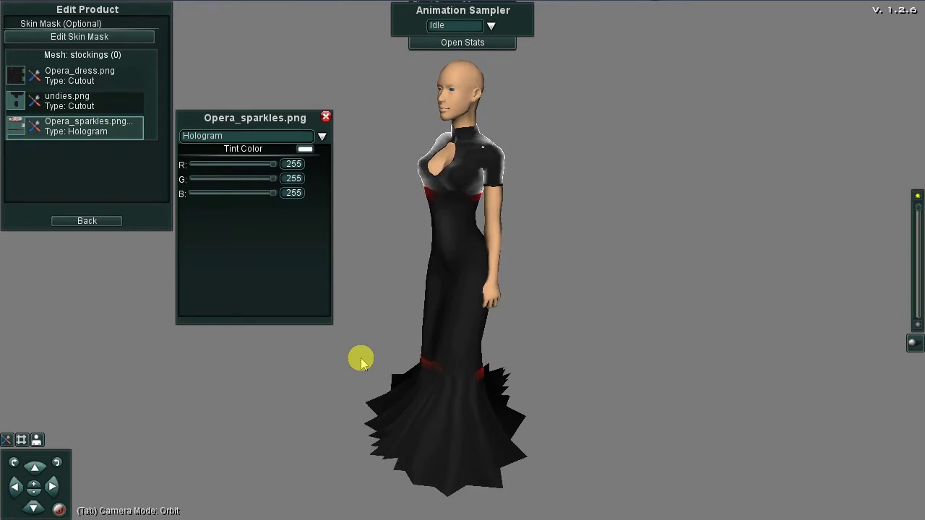
Switch the Opera_sparkles material back to Opacity and scroll its settings
left_click(322, 136)
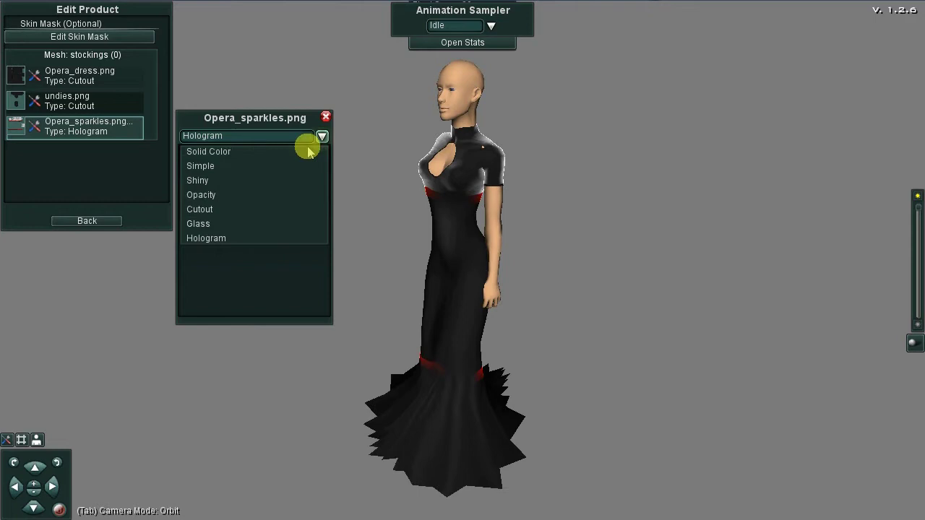
left_click(258, 195)
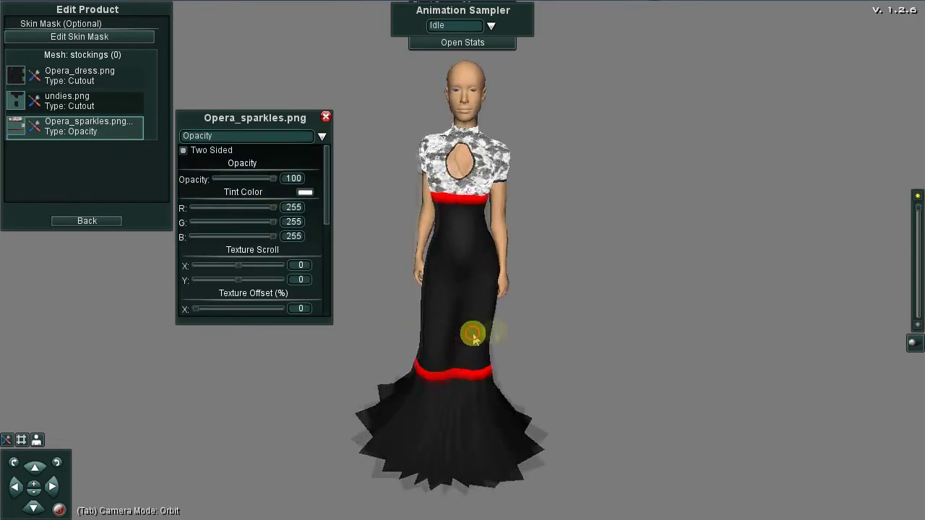
left_click_drag(326, 192, 331, 291)
mouse_move(252, 199)
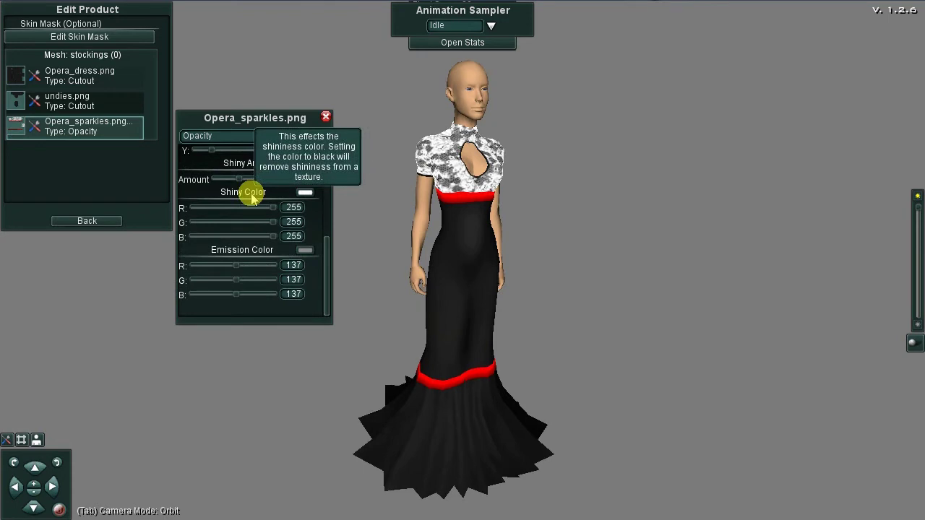
Make the Shiny Color black (0,0,0), then bring up the Emission Color picker
left_click(304, 193)
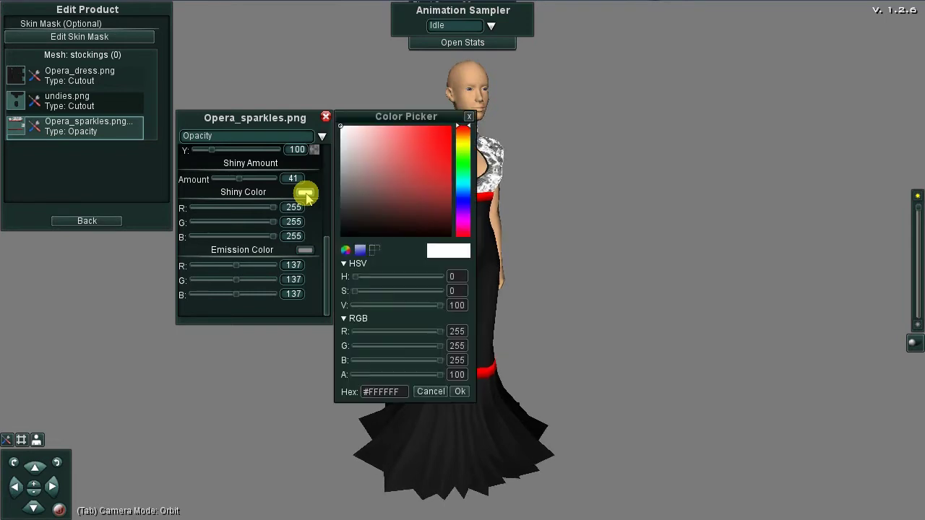
left_click_drag(345, 229, 342, 241)
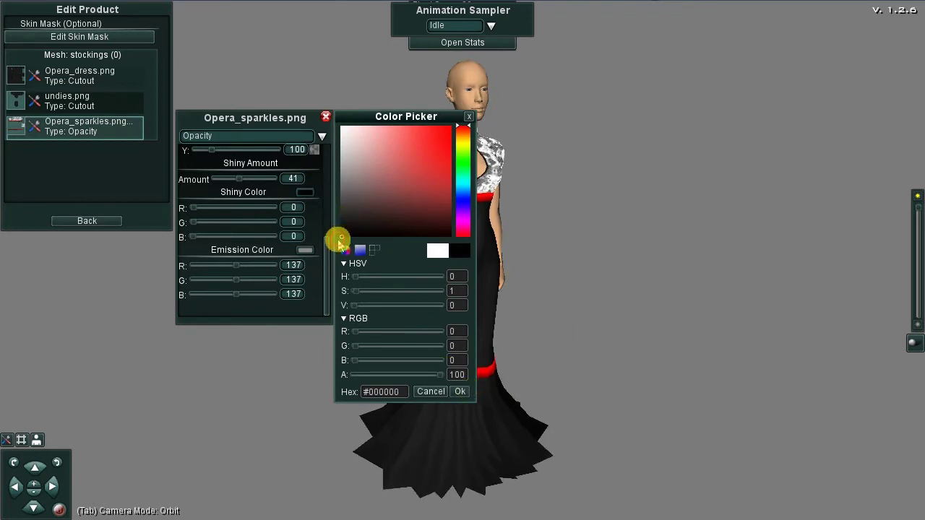
left_click(460, 391)
left_click_drag(457, 381, 314, 258)
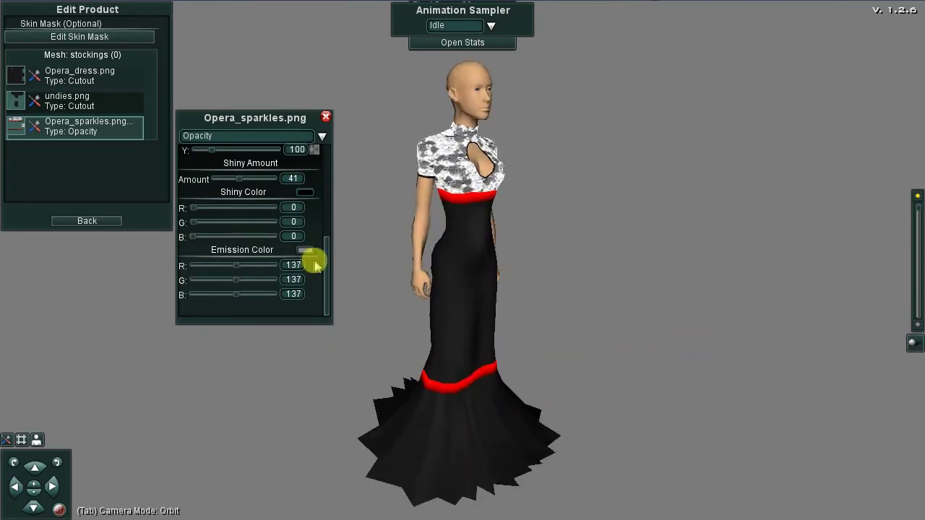
left_click(305, 250)
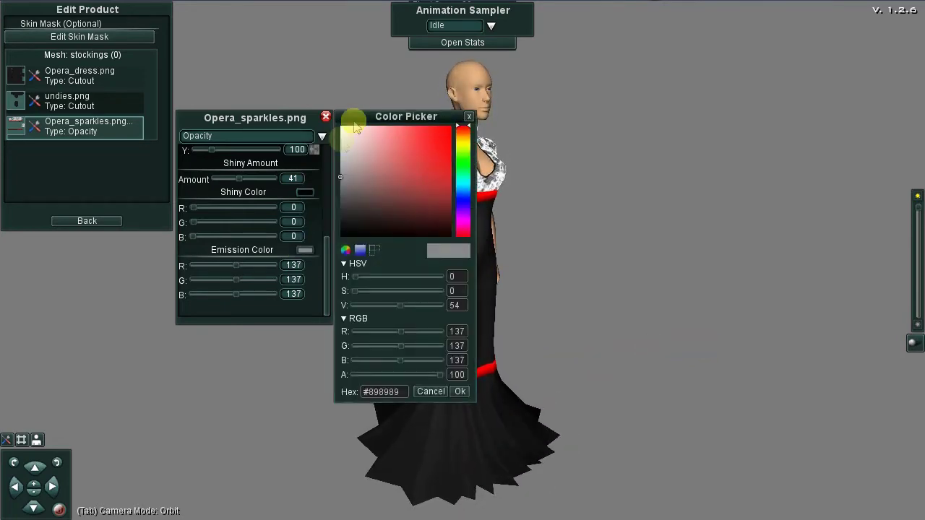
Try dark red and magenta emission colours, then cancel back to grey
left_click_drag(357, 118, 586, 120)
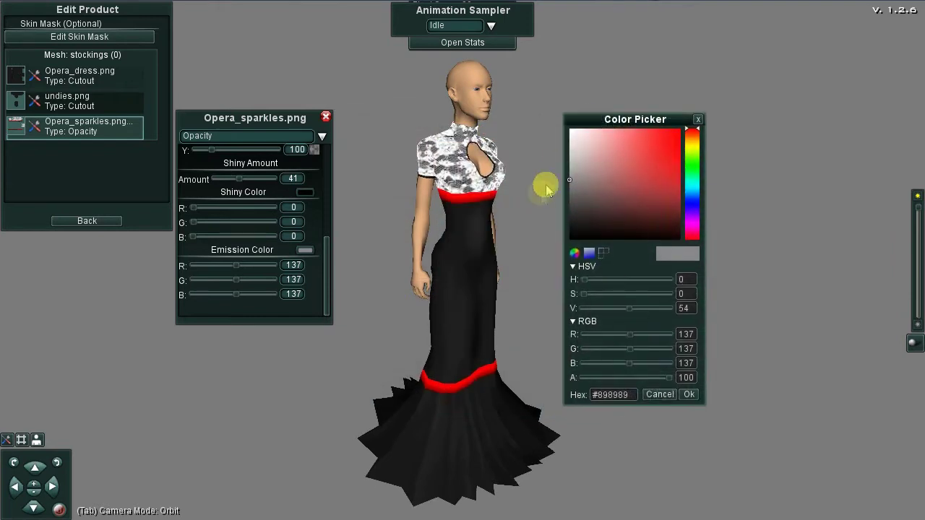
left_click(633, 165)
left_click(638, 193)
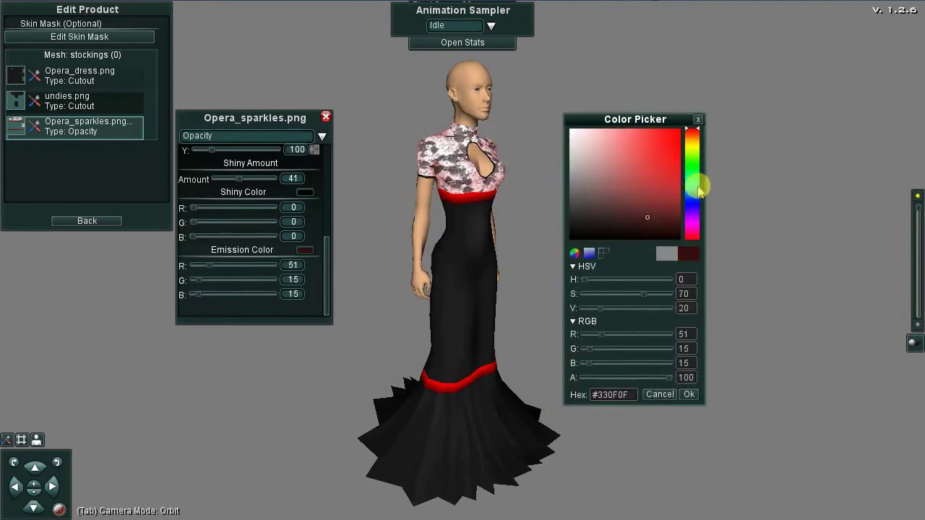
mouse_move(695, 182)
left_mouse_down()
mouse_move(690, 237)
mouse_move(687, 141)
mouse_move(687, 221)
left_mouse_up()
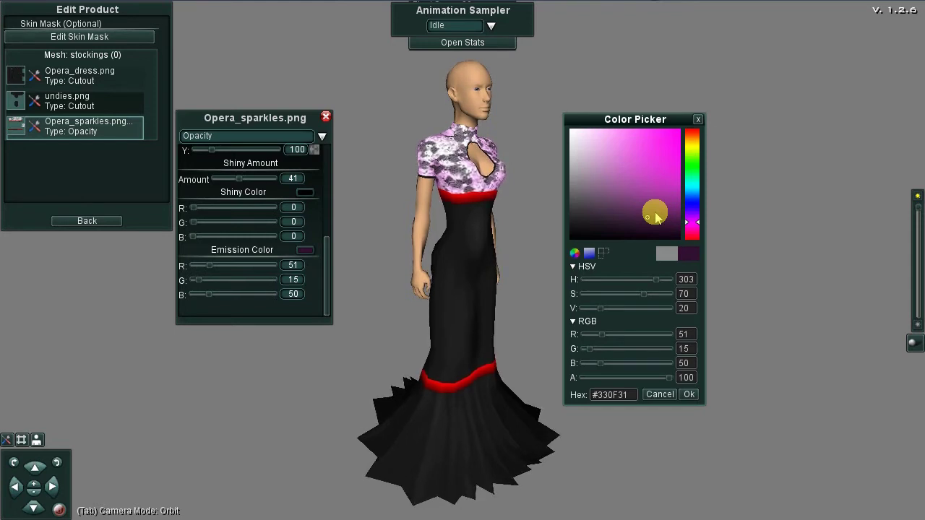
left_click(659, 395)
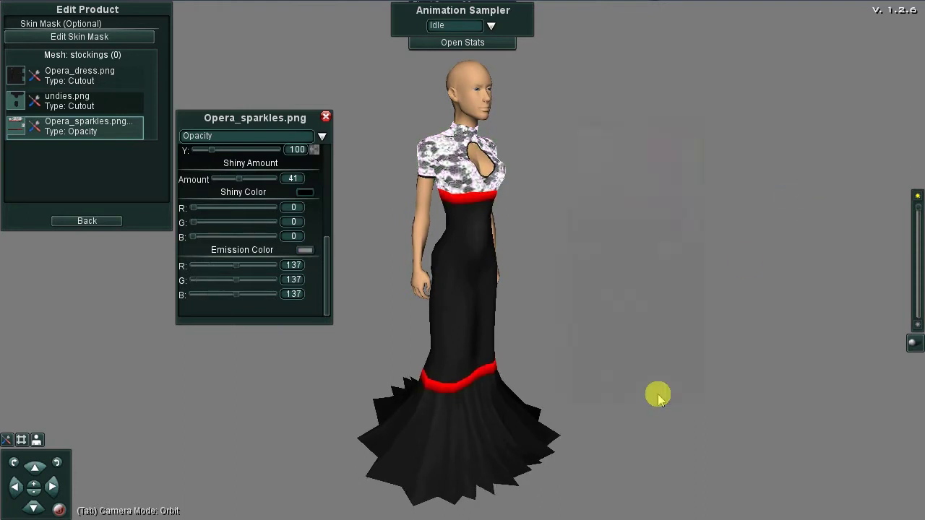
Set the Emission Color to white (255,255,255), check the glow, and close the settings
left_click(305, 250)
mouse_move(337, 175)
left_mouse_down()
mouse_move(346, 231)
mouse_move(338, 238)
mouse_move(350, 230)
mouse_move(343, 237)
mouse_move(344, 127)
left_mouse_up()
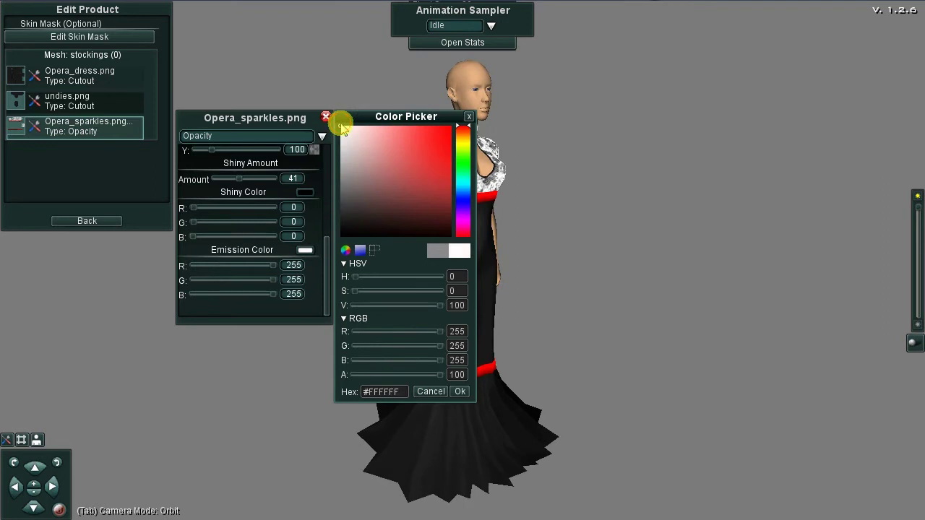
left_click(460, 391)
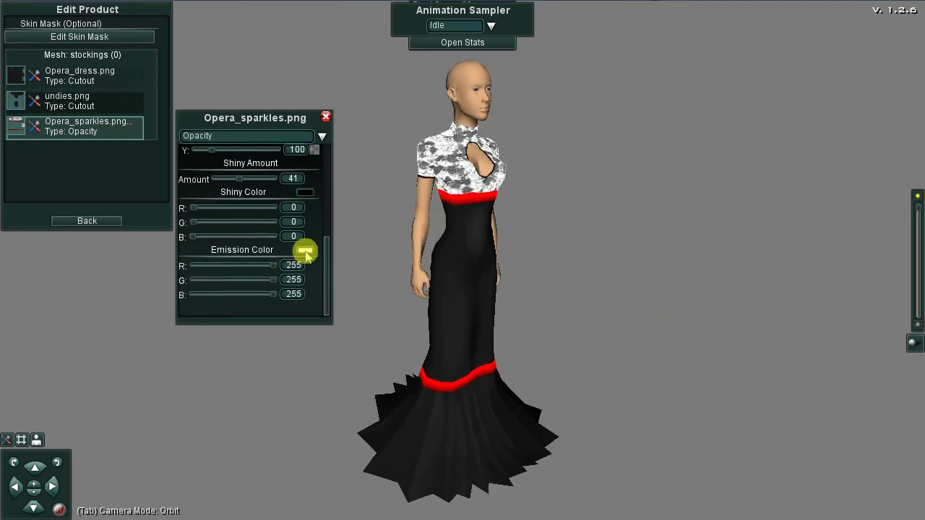
left_click_drag(744, 426, 753, 409)
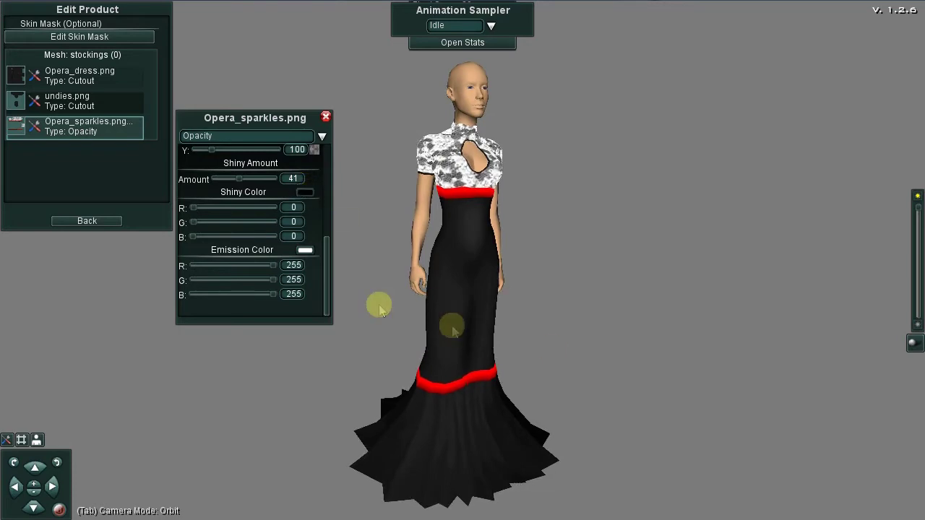
left_click_drag(379, 303, 503, 367)
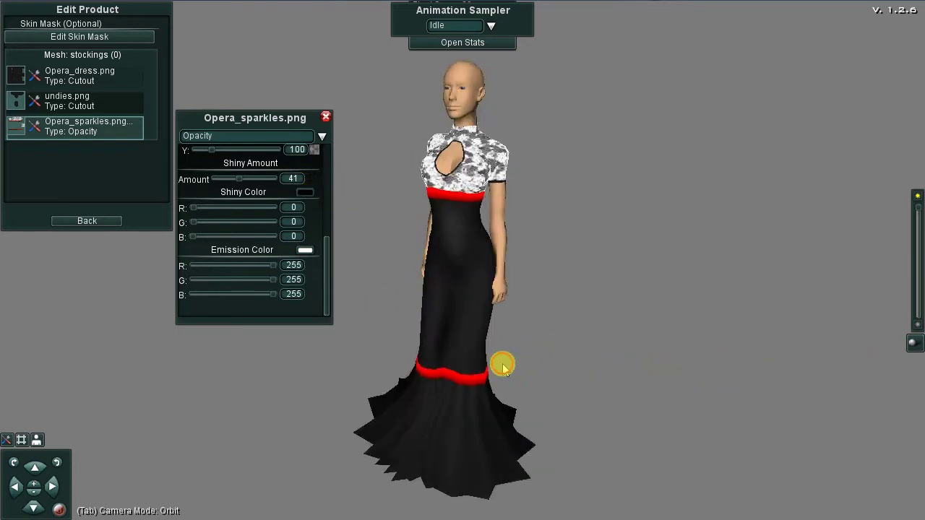
left_click(325, 116)
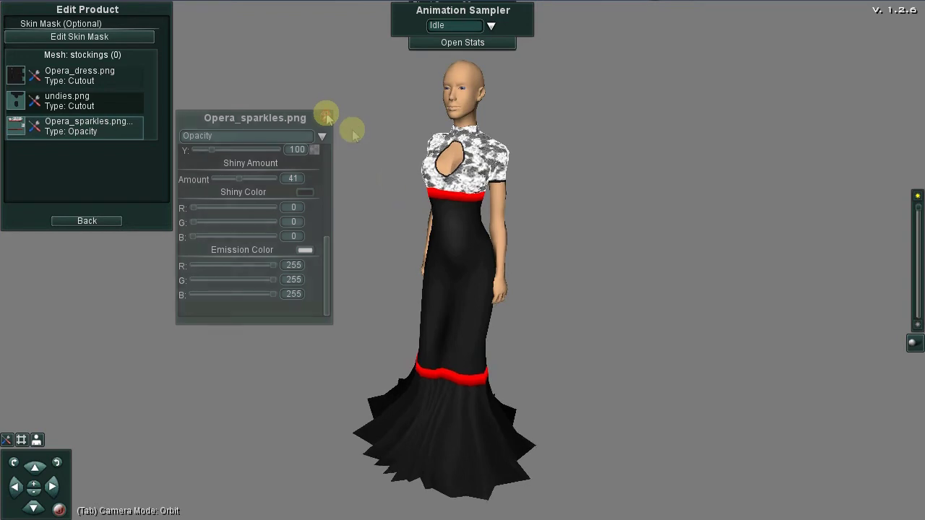
Open the Opera_dress.png settings and review Two Sided and Opacity Cutoff
mouse_move(93, 81)
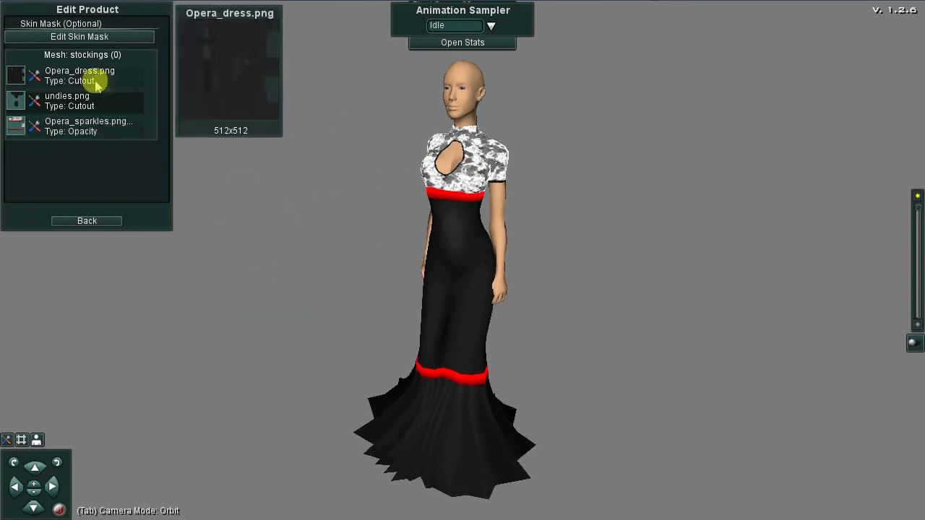
left_click(33, 79)
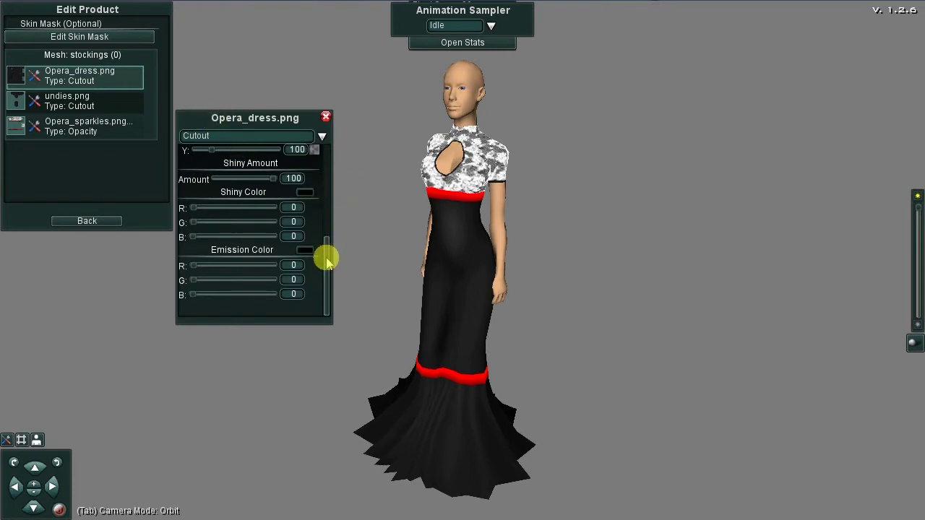
left_click_drag(326, 261, 334, 144)
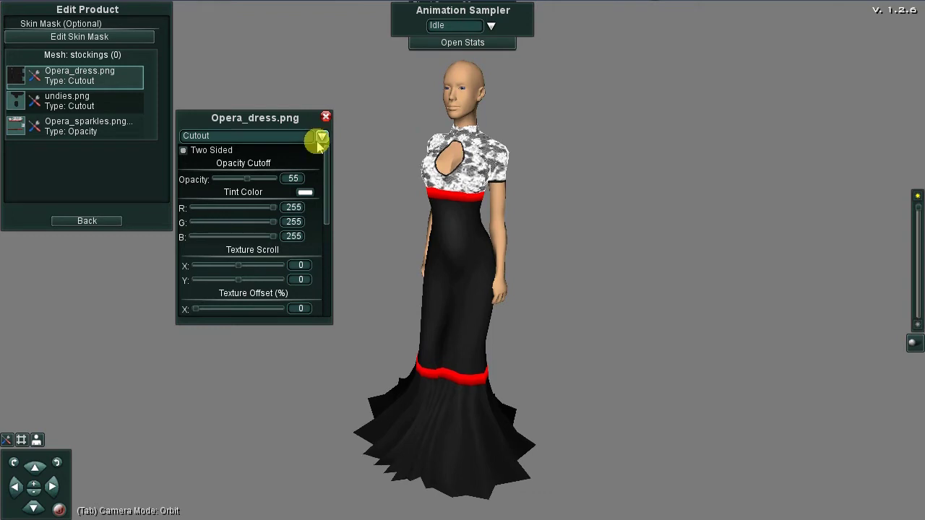
mouse_move(315, 156)
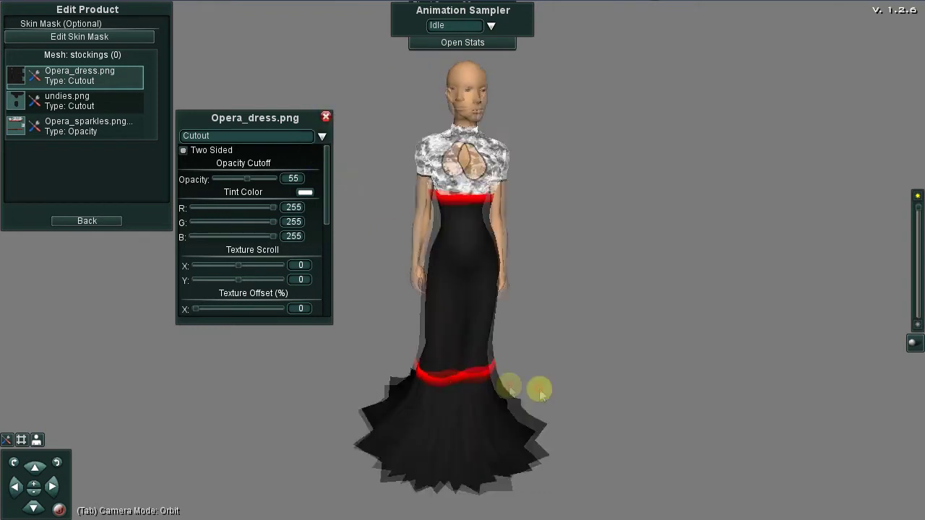
Orbit and zoom around the gown to inspect it from every side
left_click_drag(541, 386, 427, 380)
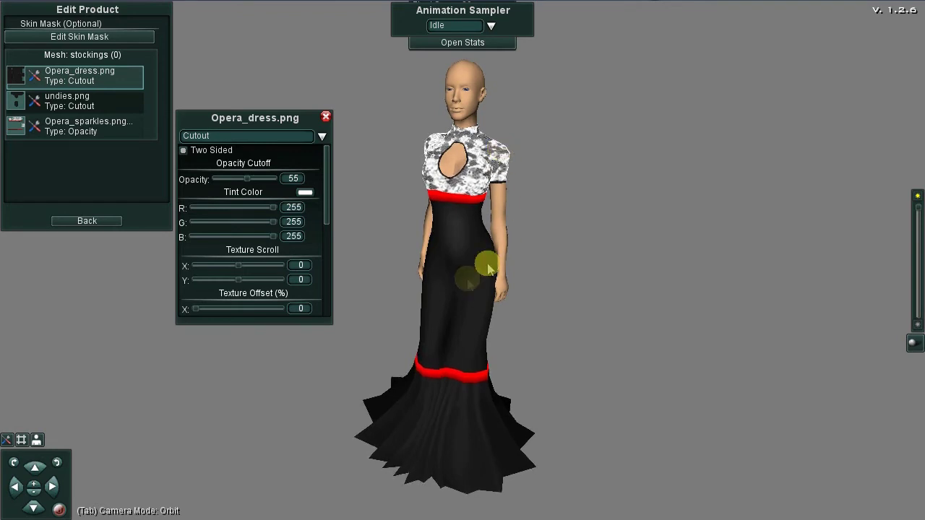
mouse_move(440, 315)
left_mouse_down()
mouse_move(692, 332)
mouse_move(549, 351)
mouse_move(388, 316)
mouse_move(447, 318)
left_mouse_up()
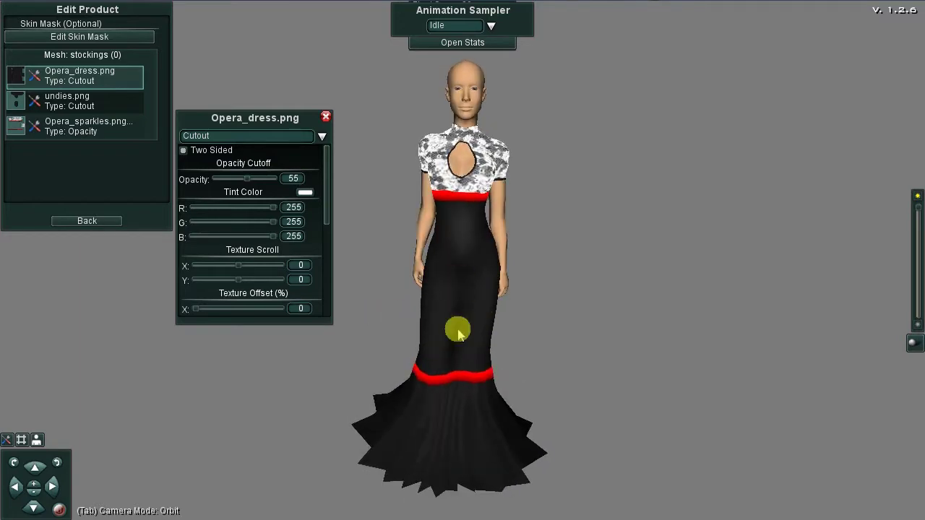
left_click_drag(429, 375, 399, 386)
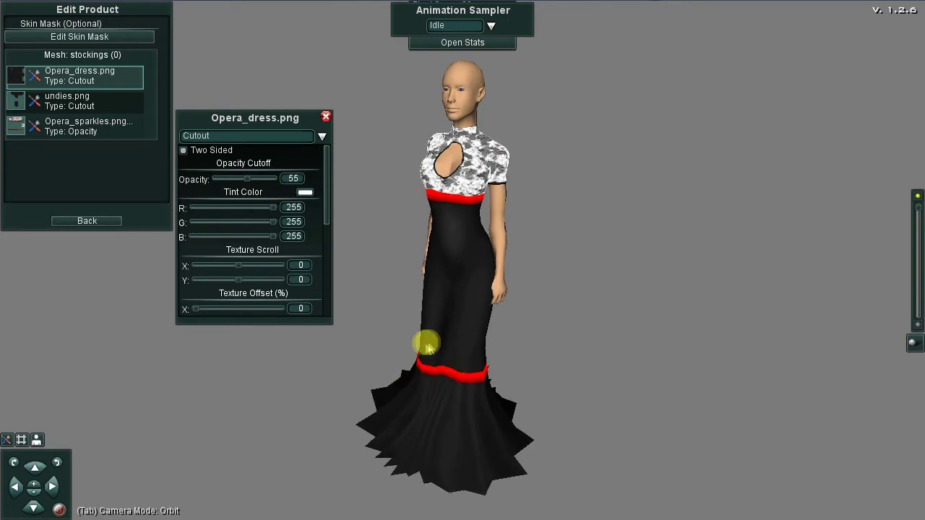
left_click_drag(428, 347, 482, 353)
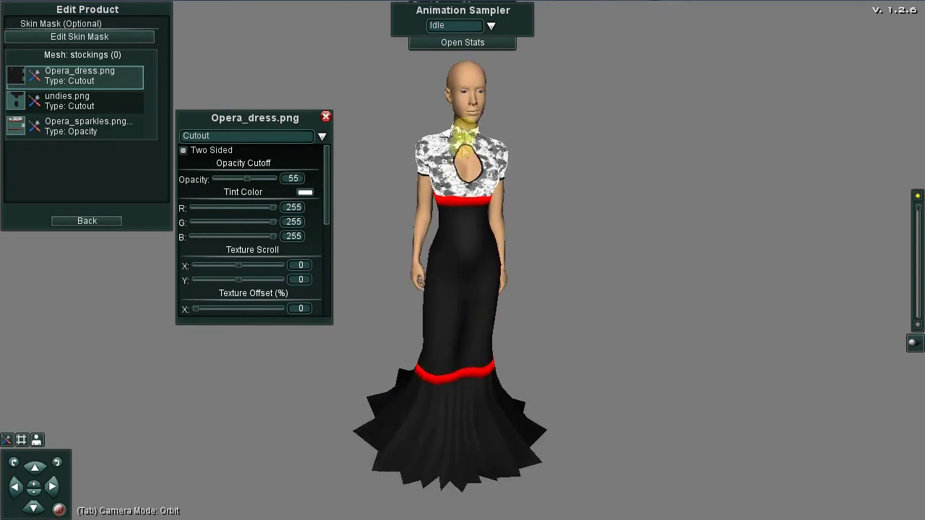
scroll(464, 149, "up", 3)
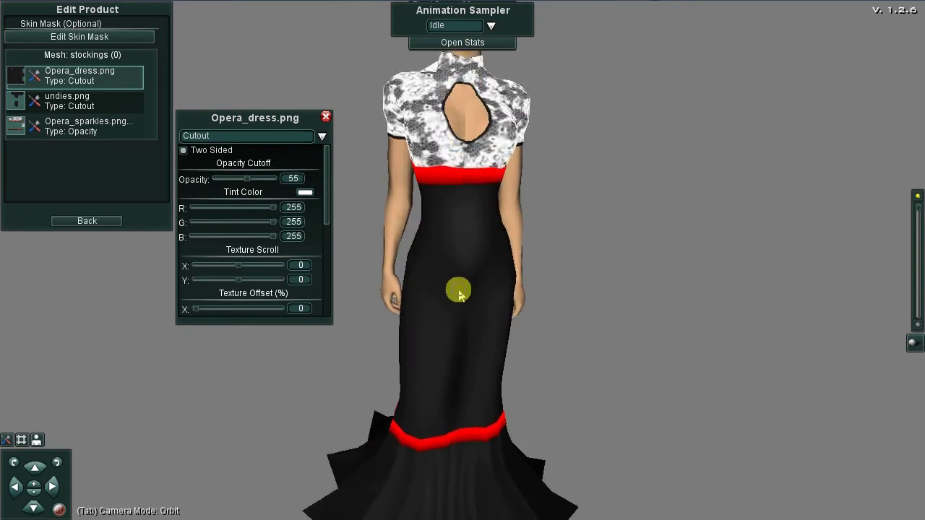
left_click_drag(460, 293, 599, 296)
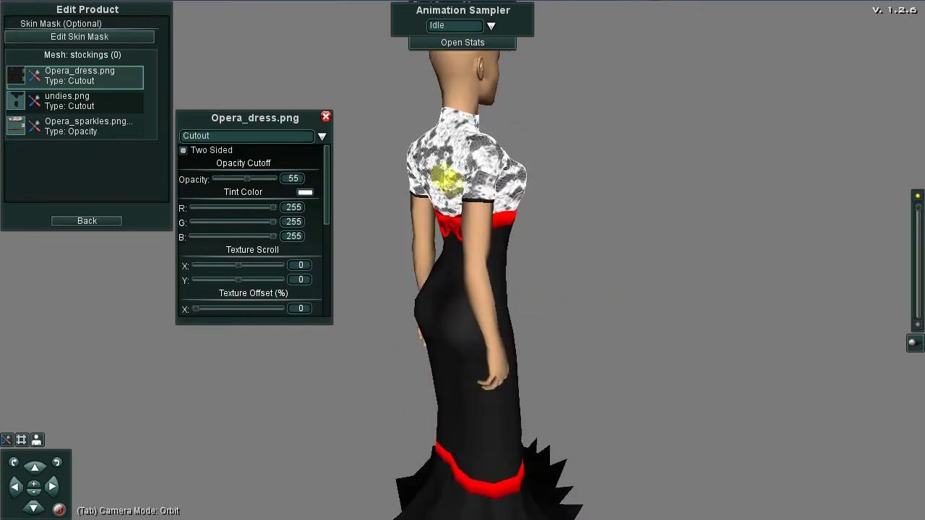
left_click_drag(500, 194, 443, 280)
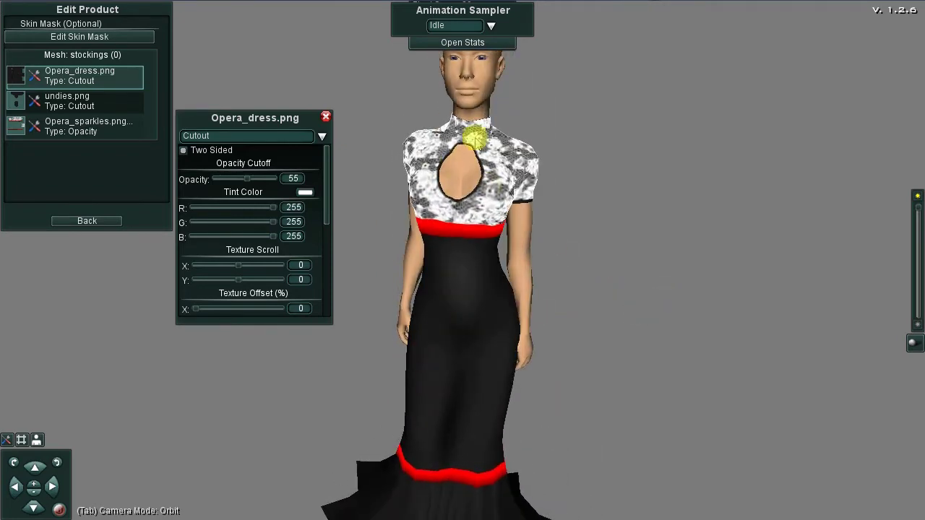
Scroll the Opera_dress.png settings down to its Emission Color
scroll(537, 357, "down", 1)
scroll(526, 364, "down", 2)
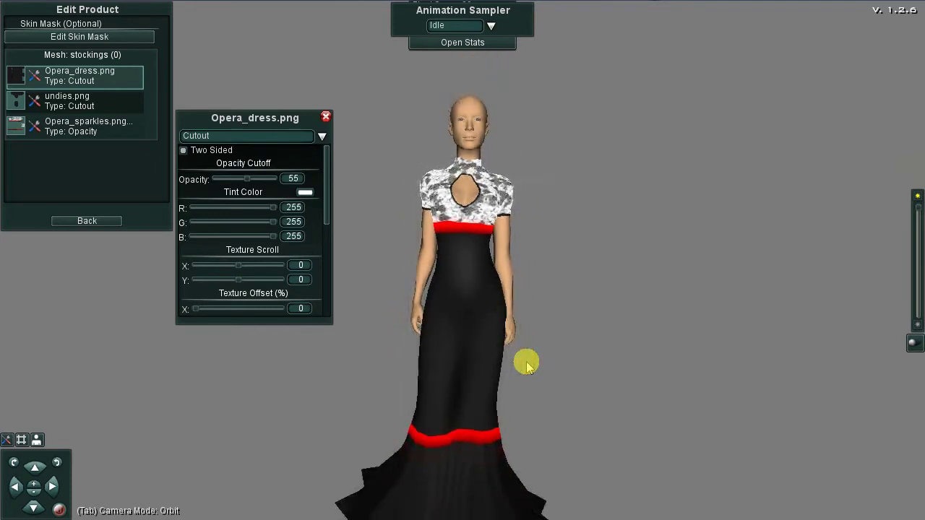
scroll(526, 365, "down", 1)
scroll(529, 392, "down", 2)
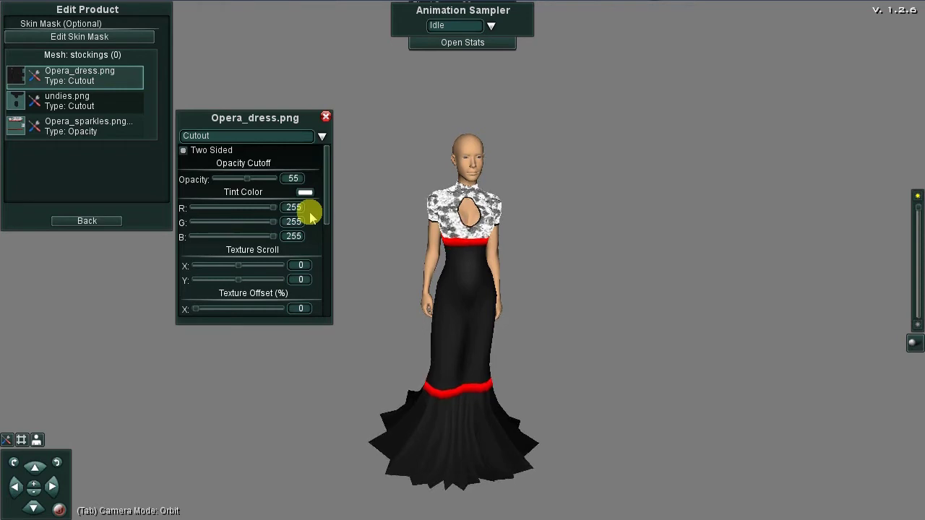
scroll(329, 188, "down", 5)
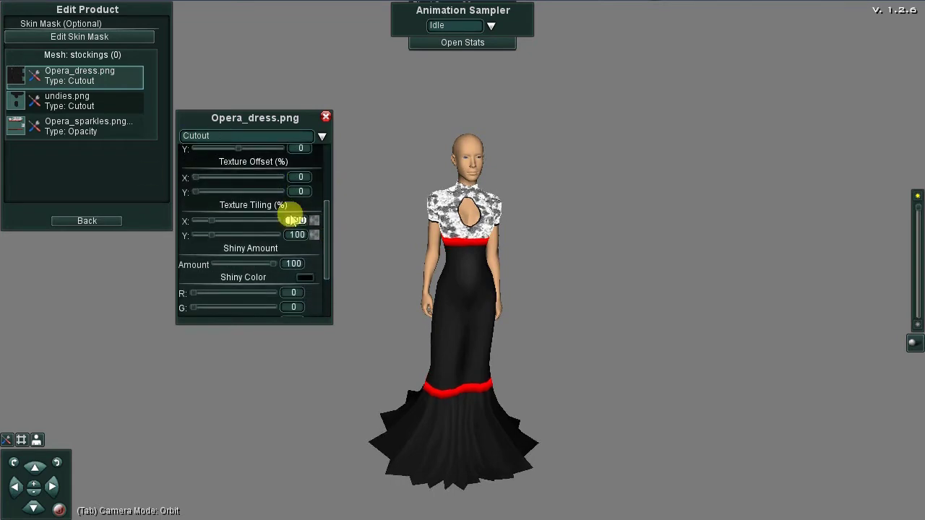
left_click_drag(329, 241, 329, 266)
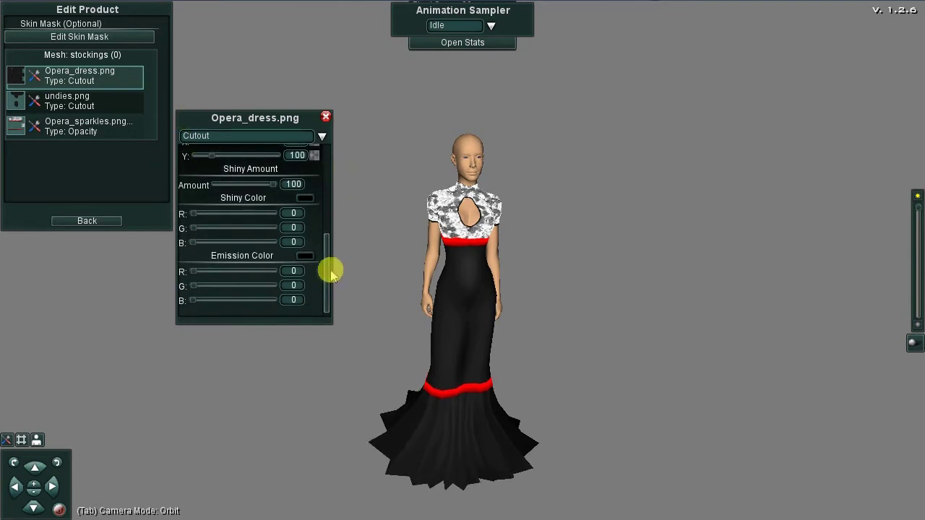
Return the Opera_dress.png emission colour to black #000000 after trying white, then close its settings
left_click(305, 249)
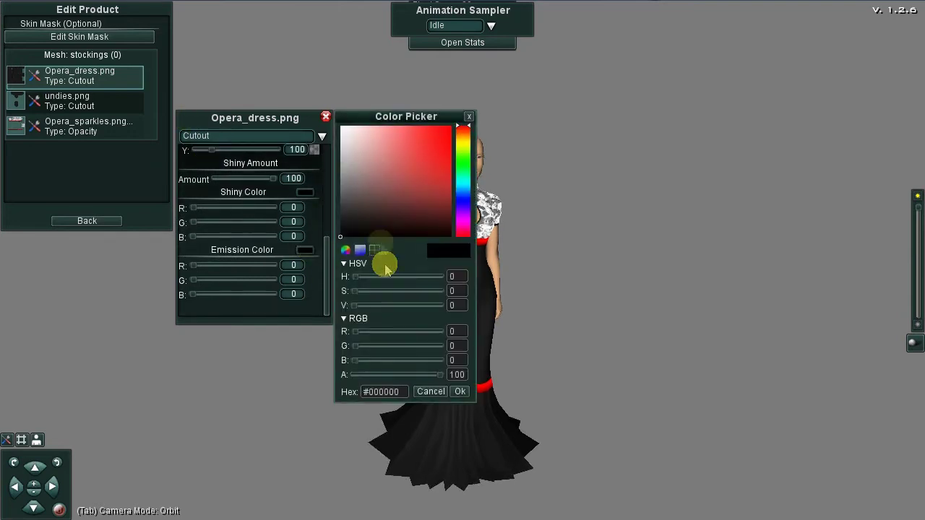
left_click(344, 136)
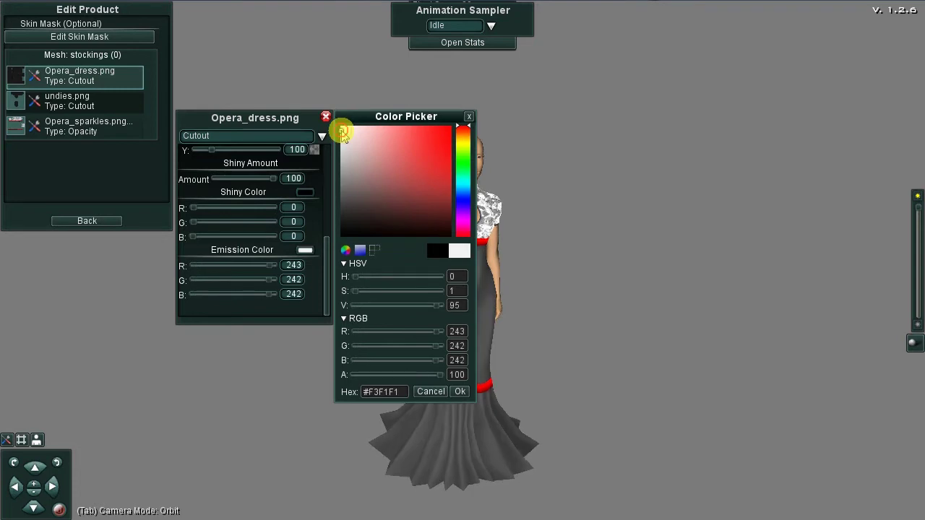
left_click_drag(342, 136, 340, 242)
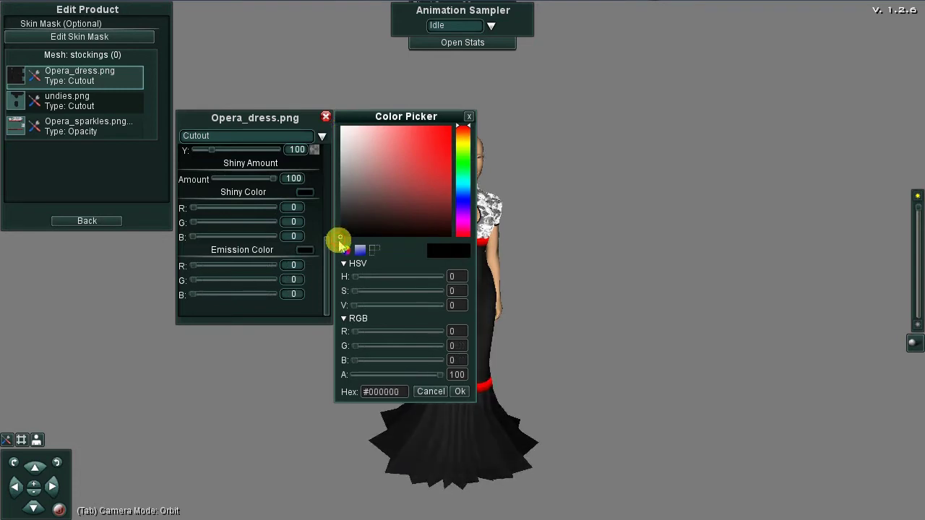
left_click(458, 391)
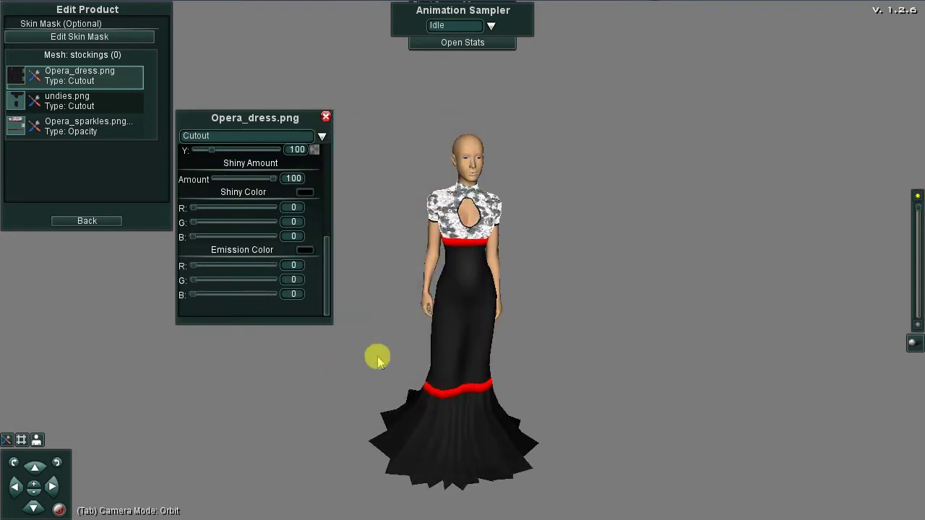
left_click(304, 250)
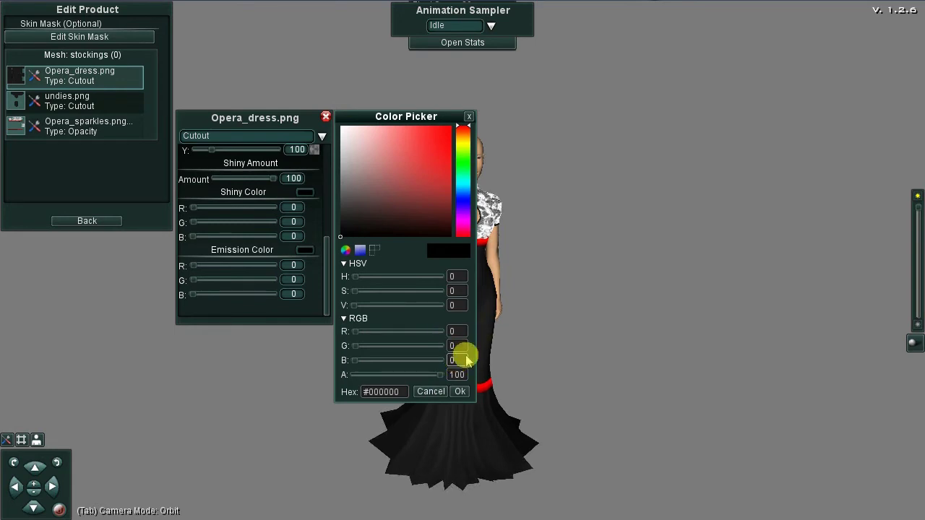
left_click(460, 392)
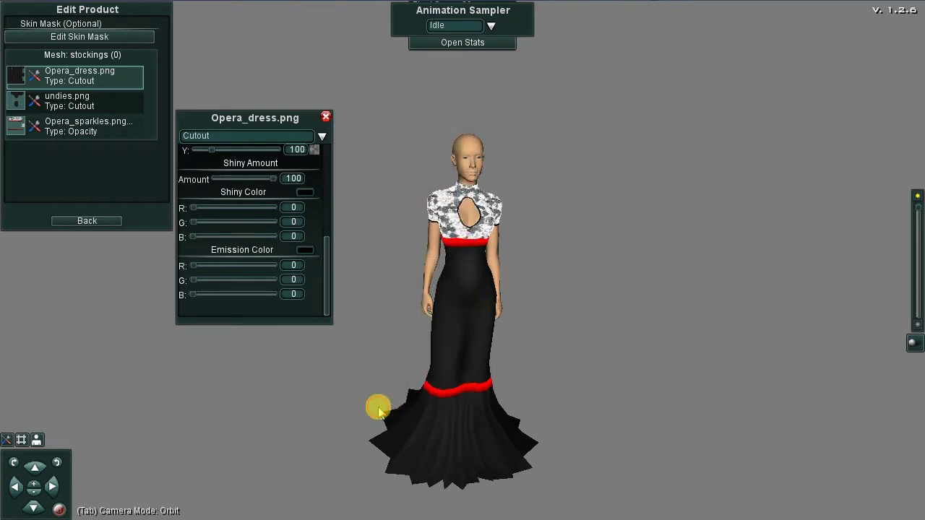
left_click_drag(377, 409, 297, 409)
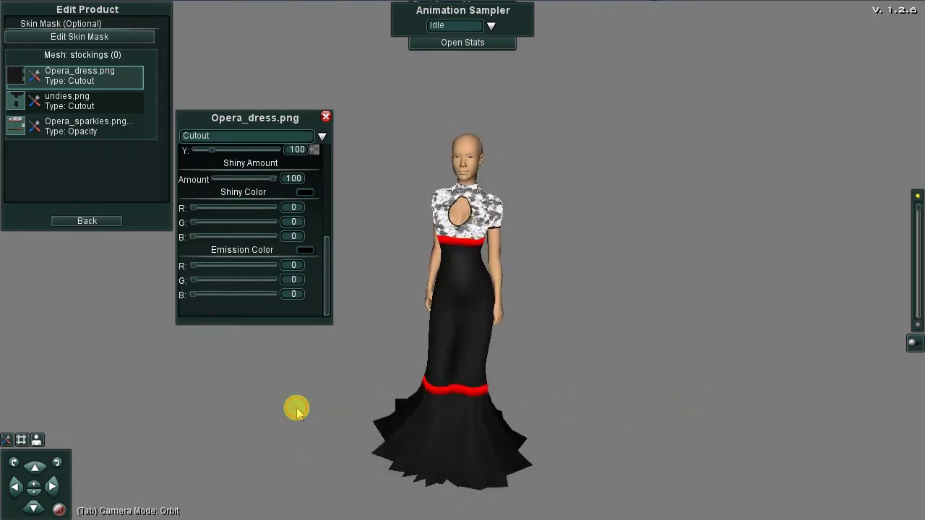
left_click(325, 118)
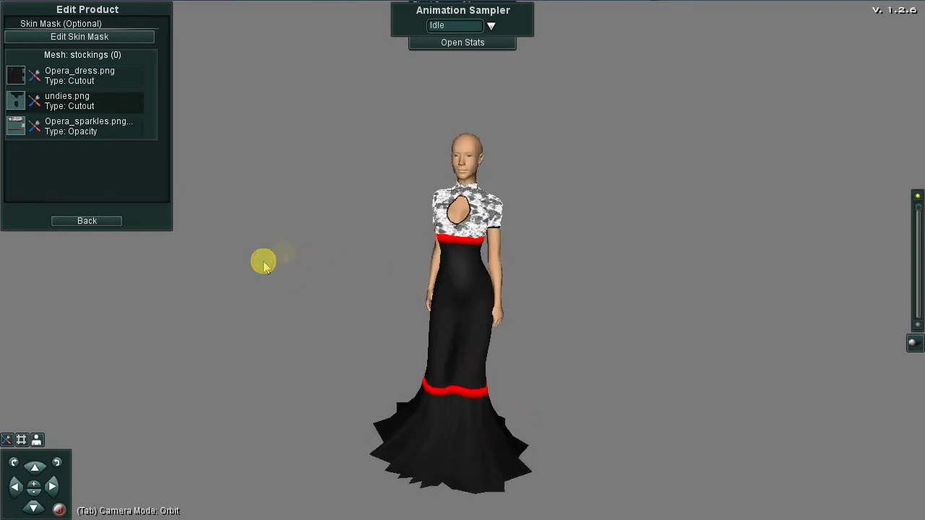
Open the Avatar Skin Mask Editor, place it beside the avatar and enlarge it to double size
scroll(327, 247, "up", 2)
left_click_drag(328, 284, 347, 306)
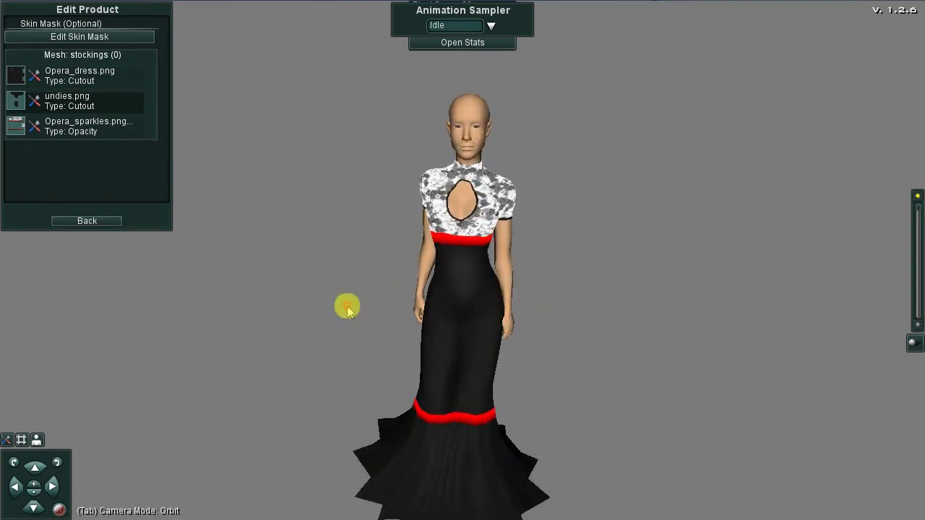
left_click(82, 36)
left_click_drag(333, 175, 591, 172)
mouse_move(326, 273)
left_mouse_down()
mouse_move(344, 268)
mouse_move(343, 280)
mouse_move(340, 272)
mouse_move(302, 290)
mouse_move(347, 270)
mouse_move(343, 280)
left_mouse_up()
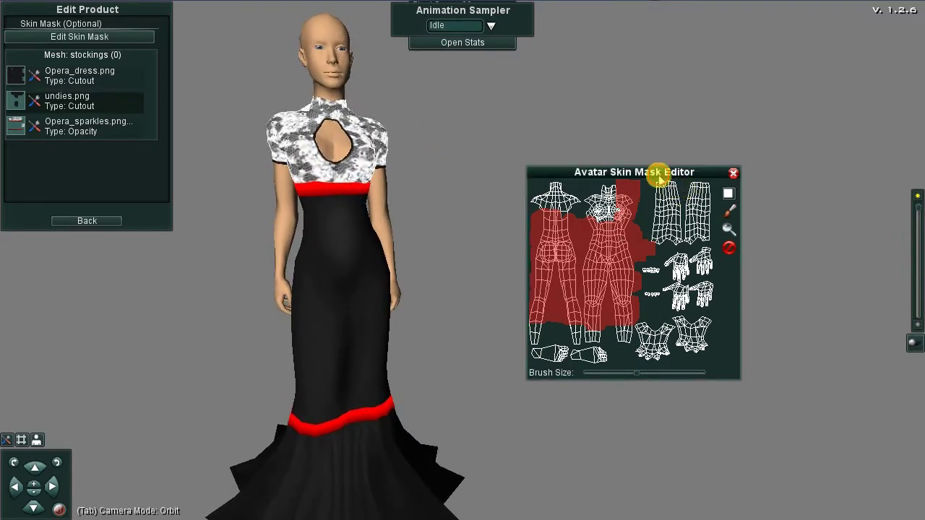
left_click_drag(660, 179, 560, 108)
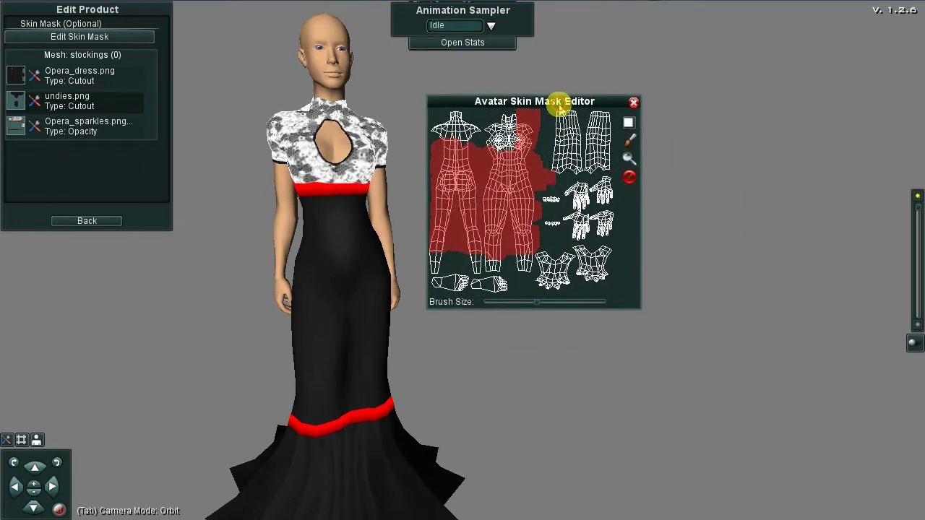
left_click(628, 158)
Shrink the mask brush and test-paint small squares, undoing the one on the hand
left_click_drag(597, 99, 584, 58)
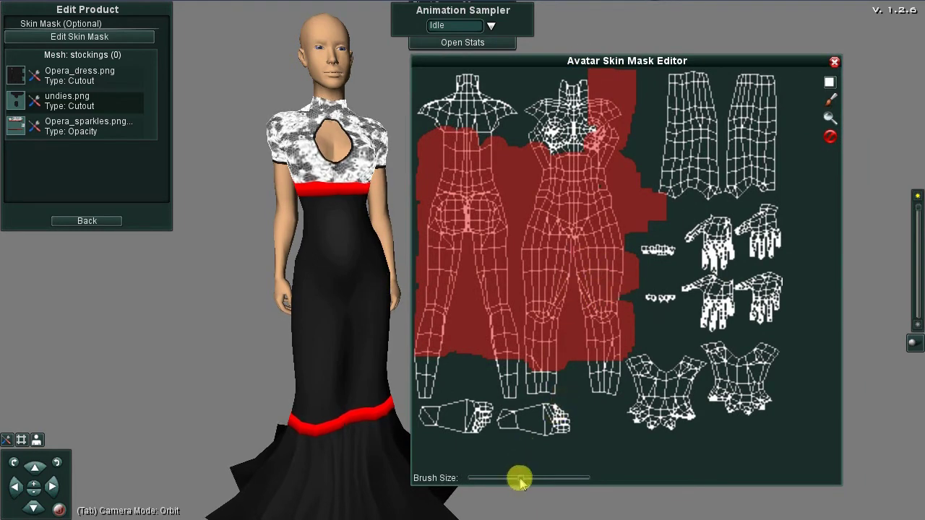
left_click_drag(531, 481, 504, 479)
left_click(671, 355)
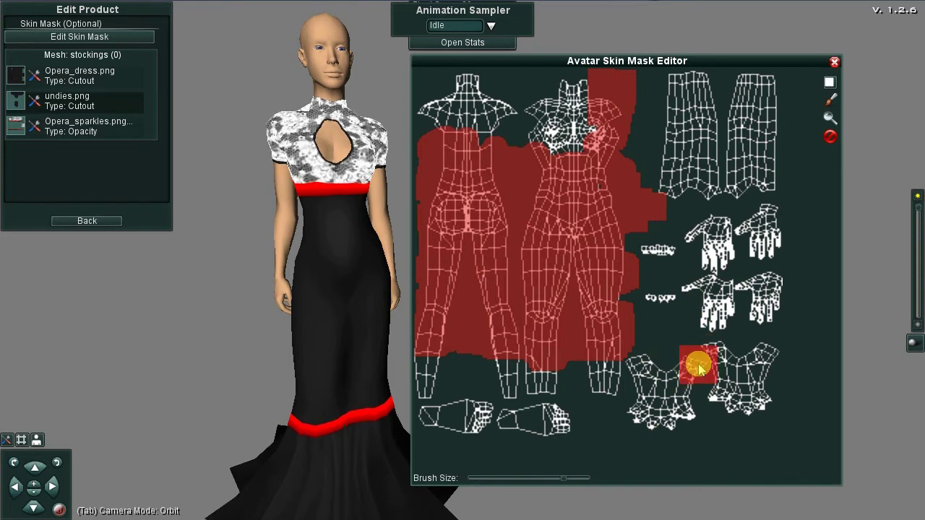
left_click_drag(564, 479, 531, 479)
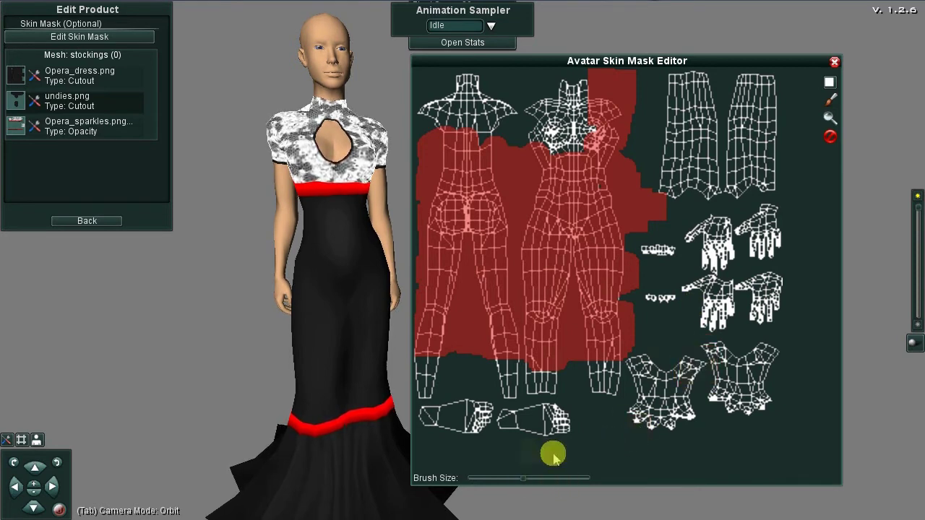
left_click(749, 231)
key("ctrl+z")
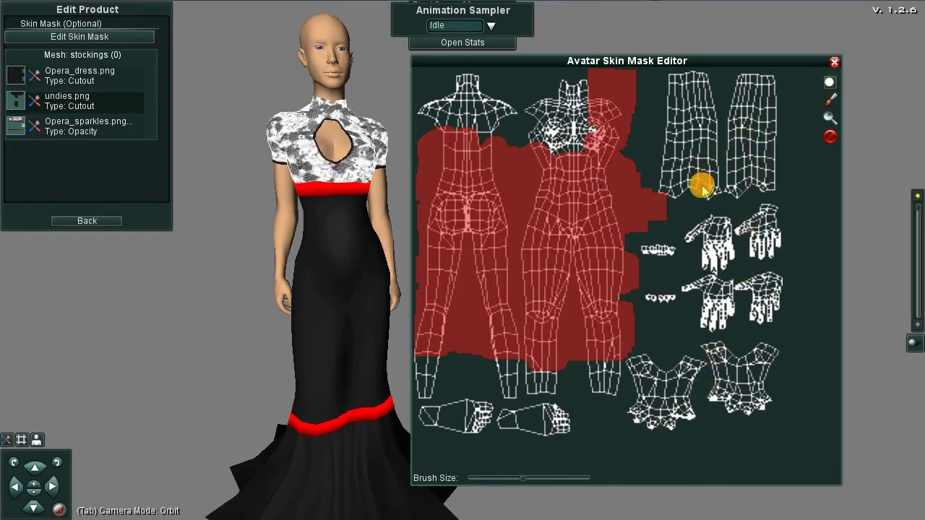
Dab the long shells with a round brush tip, then erase the mask from the upper torso
left_click(696, 151)
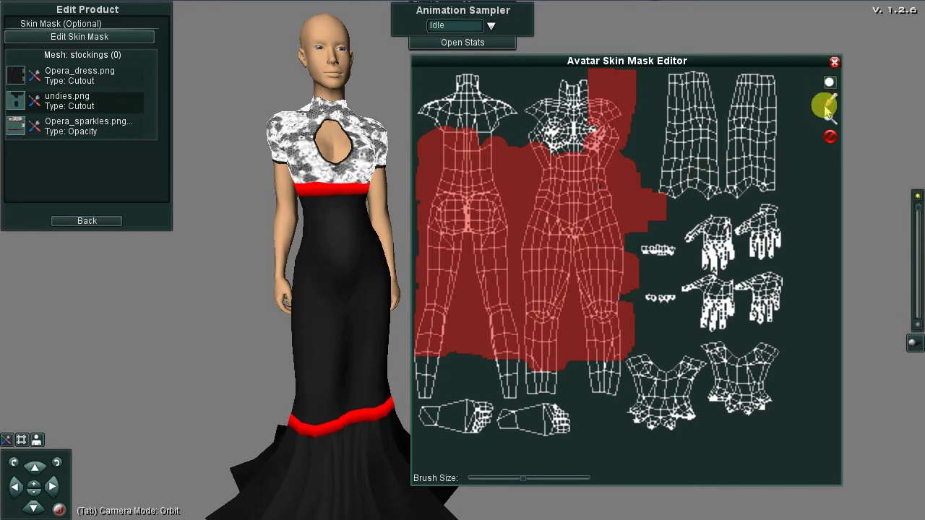
left_click(700, 125)
left_click(747, 126)
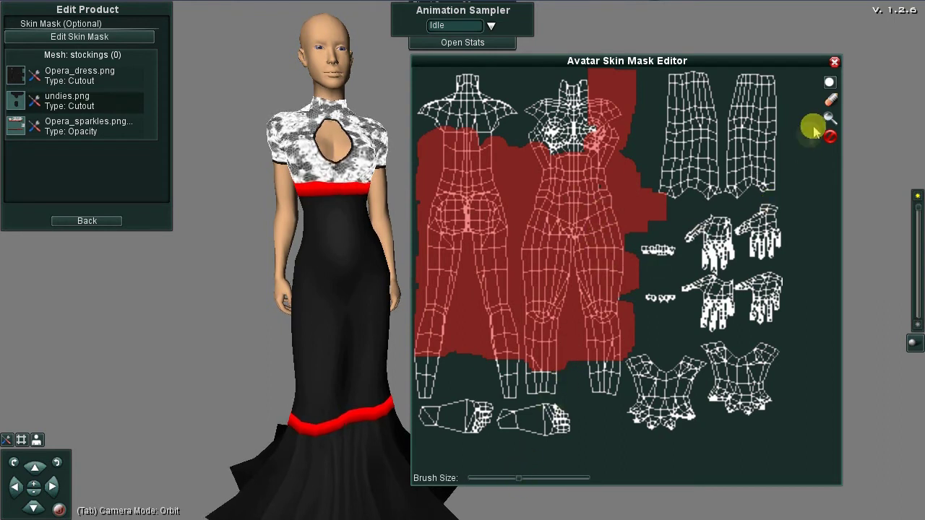
left_click(829, 84)
mouse_move(634, 190)
left_mouse_down()
mouse_move(602, 255)
mouse_move(571, 210)
mouse_move(549, 207)
mouse_move(547, 180)
mouse_move(641, 173)
mouse_move(527, 138)
mouse_move(543, 176)
mouse_move(621, 192)
mouse_move(599, 80)
mouse_move(681, 88)
mouse_move(582, 128)
mouse_move(609, 76)
mouse_move(615, 128)
mouse_move(628, 145)
mouse_move(645, 107)
left_mouse_up()
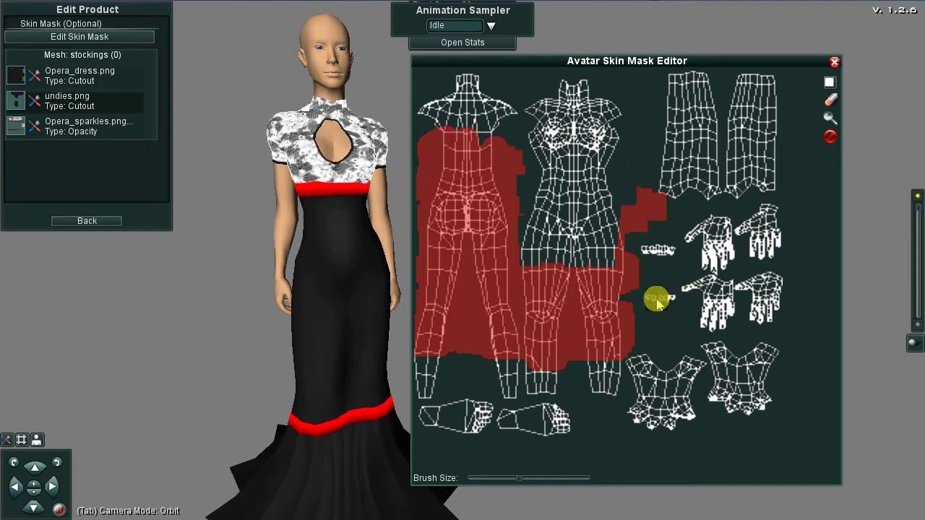
Clear the whole skin mask in the Confirm Clear dialog, then start masking the left shoulder
left_click(833, 138)
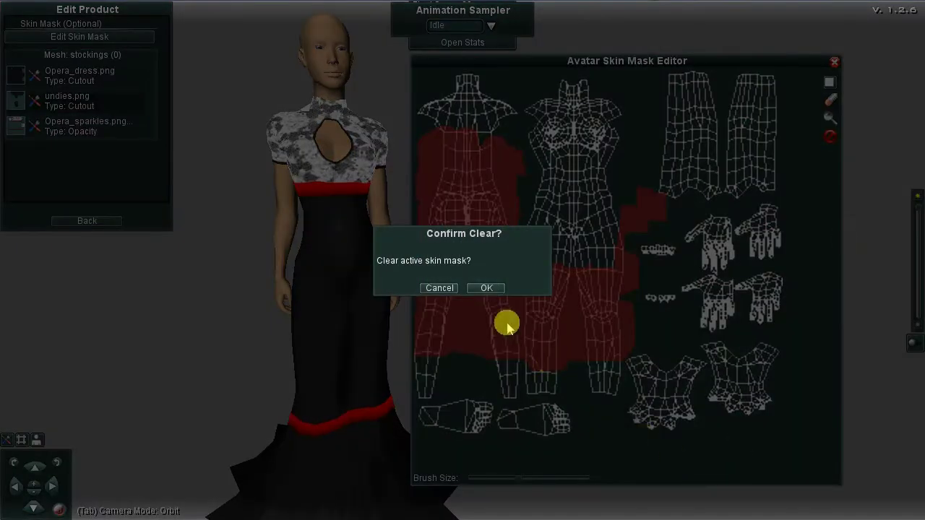
left_click(489, 288)
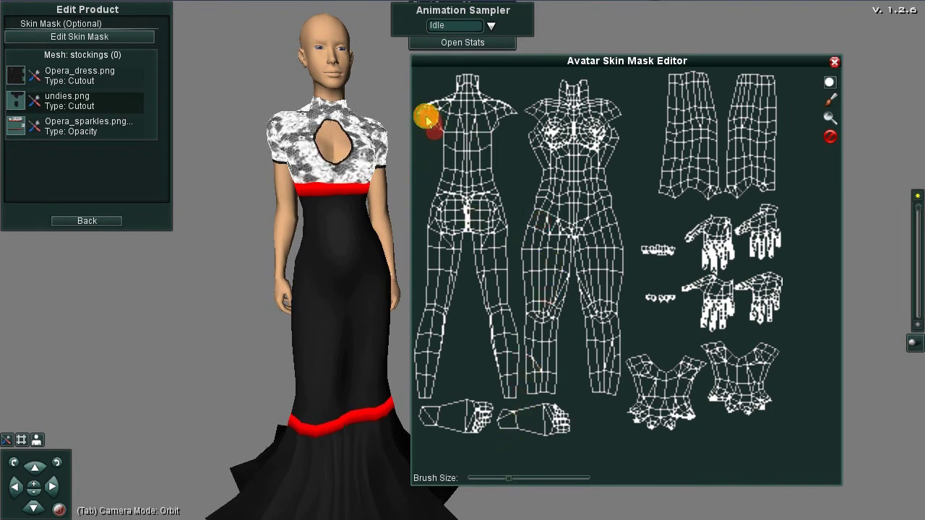
left_click_drag(426, 118, 430, 119)
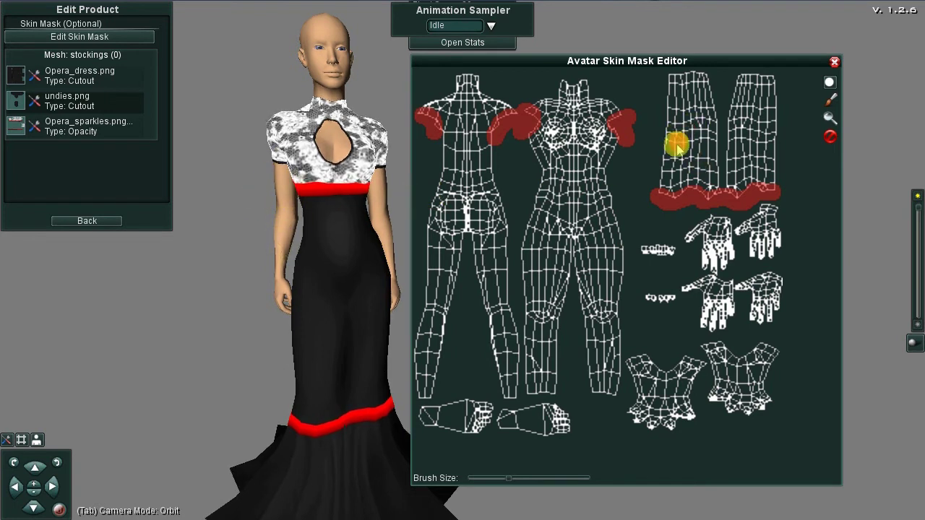
Paint a mask stroke across the arm shell and erase the stray part with the eraser
mouse_move(677, 148)
left_mouse_down()
mouse_move(711, 143)
mouse_move(659, 150)
mouse_move(681, 144)
left_mouse_up()
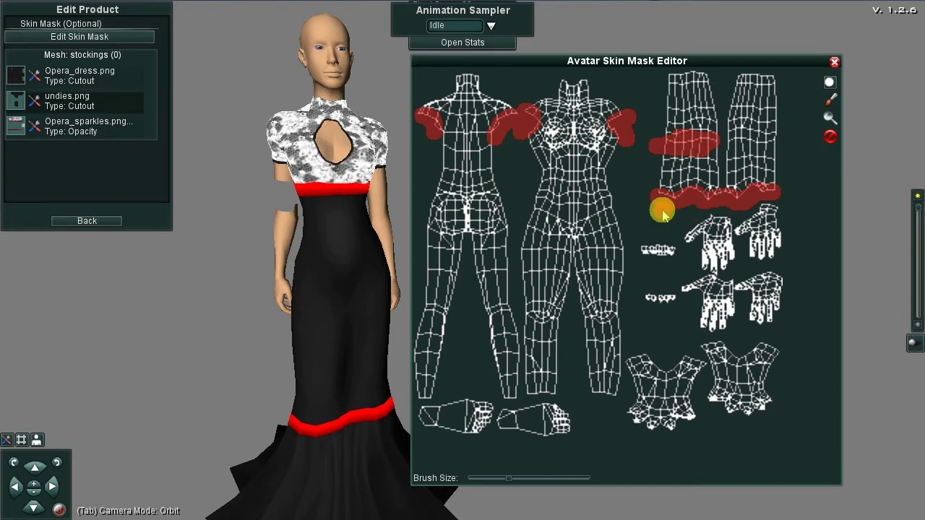
left_click(830, 99)
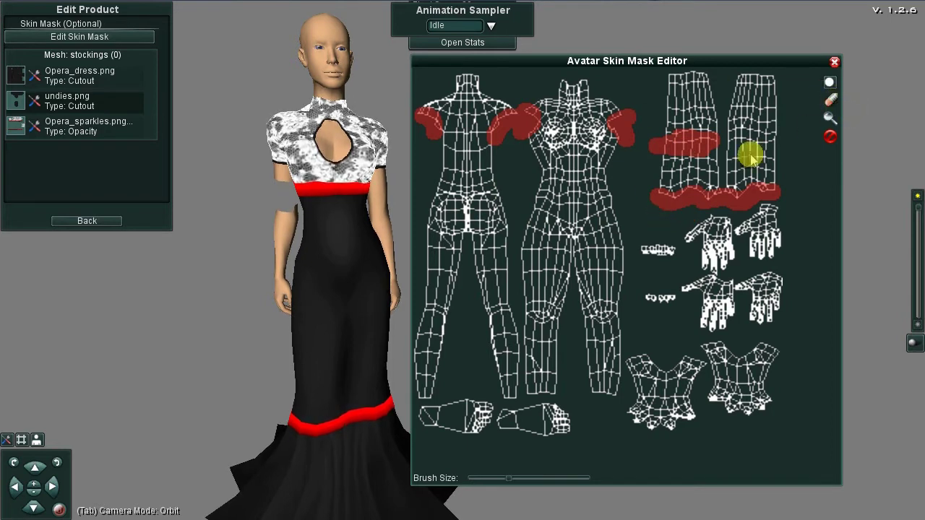
mouse_move(700, 156)
left_mouse_down()
mouse_move(713, 134)
mouse_move(716, 143)
mouse_move(649, 149)
left_mouse_up()
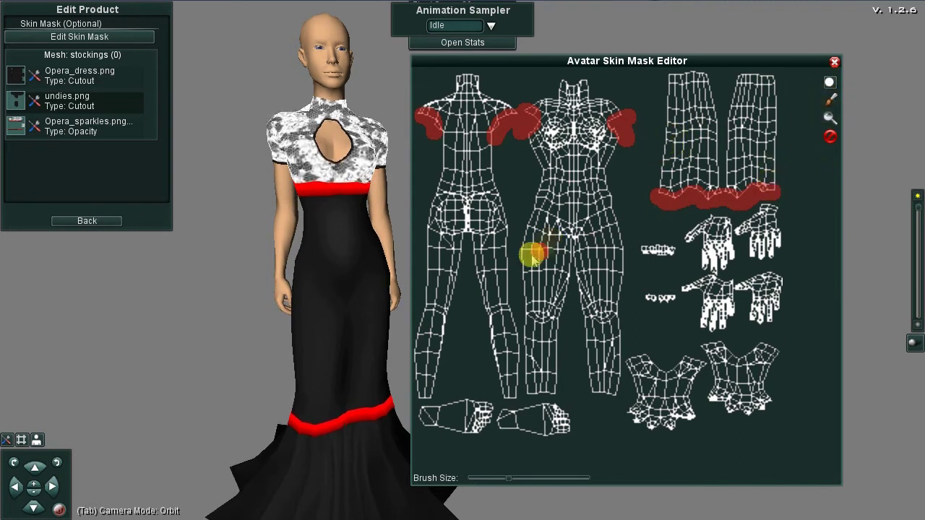
Paint the skin mask across the hip and thigh areas of the body UV shells
mouse_move(426, 195)
left_mouse_down()
mouse_move(594, 192)
mouse_move(626, 202)
mouse_move(629, 267)
mouse_move(619, 314)
mouse_move(417, 316)
left_mouse_up()
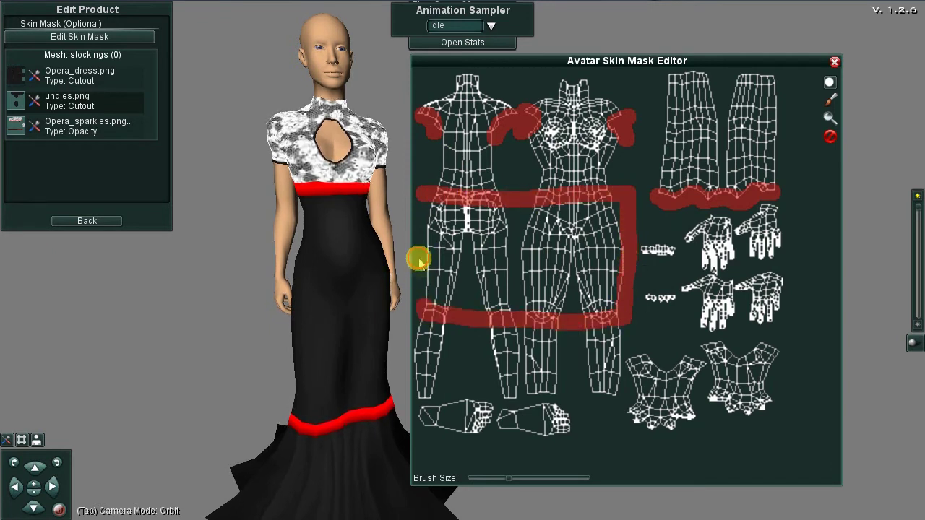
mouse_move(421, 206)
left_mouse_down()
mouse_move(423, 315)
mouse_move(443, 198)
mouse_move(454, 214)
mouse_move(434, 211)
mouse_move(486, 214)
mouse_move(484, 245)
mouse_move(464, 252)
mouse_move(462, 236)
mouse_move(479, 255)
mouse_move(464, 241)
mouse_move(450, 307)
mouse_move(452, 300)
mouse_move(428, 300)
mouse_move(461, 298)
mouse_move(485, 280)
mouse_move(509, 299)
mouse_move(480, 307)
mouse_move(611, 299)
mouse_move(619, 226)
mouse_move(605, 272)
left_mouse_up()
mouse_move(604, 216)
left_mouse_down()
mouse_move(478, 221)
mouse_move(596, 224)
mouse_move(558, 237)
mouse_move(510, 288)
mouse_move(540, 282)
mouse_move(524, 233)
mouse_move(532, 278)
mouse_move(538, 248)
mouse_move(553, 238)
mouse_move(549, 224)
mouse_move(532, 228)
mouse_move(539, 269)
mouse_move(528, 275)
mouse_move(526, 307)
mouse_move(530, 294)
mouse_move(588, 305)
mouse_move(573, 313)
mouse_move(601, 294)
mouse_move(611, 300)
mouse_move(603, 219)
mouse_move(601, 272)
mouse_move(579, 274)
mouse_move(588, 203)
mouse_move(593, 293)
mouse_move(572, 284)
mouse_move(573, 235)
mouse_move(551, 286)
mouse_move(509, 223)
mouse_move(487, 302)
mouse_move(503, 253)
mouse_move(492, 288)
mouse_move(483, 275)
mouse_move(498, 269)
mouse_move(641, 328)
mouse_move(532, 298)
mouse_move(437, 224)
left_mouse_up()
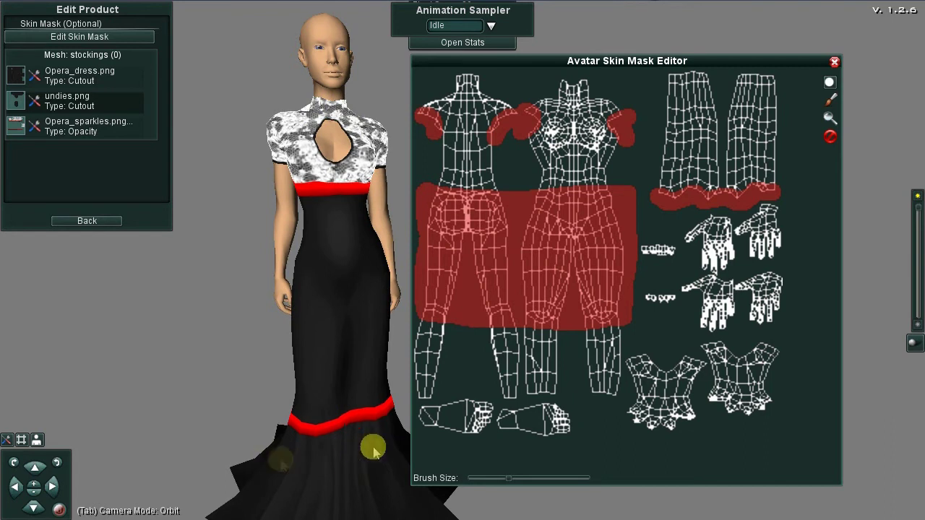
Mask the foot, hand and bottom UV shells, then close the mask editor
mouse_move(522, 379)
left_mouse_down()
mouse_move(496, 398)
mouse_move(532, 434)
mouse_move(459, 428)
mouse_move(564, 422)
left_mouse_up()
mouse_move(732, 256)
left_mouse_down()
mouse_move(722, 307)
mouse_move(721, 238)
left_mouse_up()
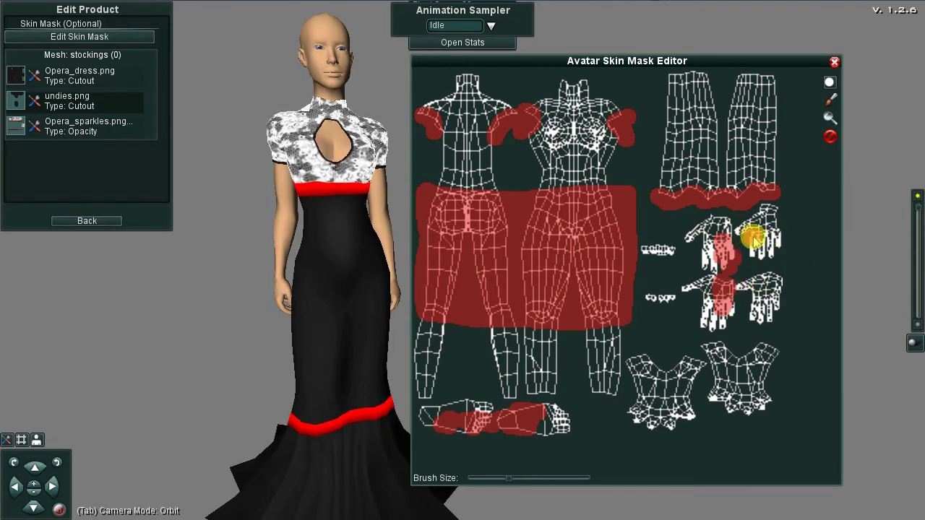
left_click_drag(712, 237, 701, 258)
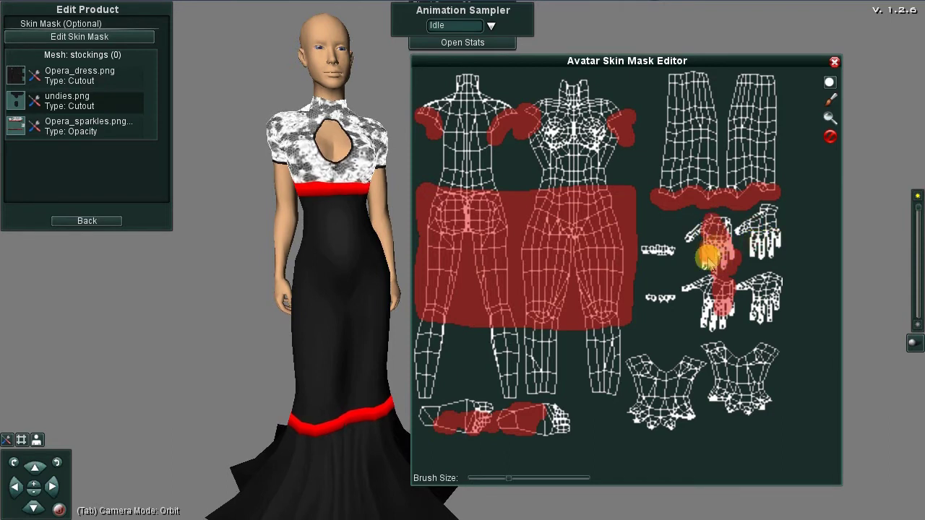
mouse_move(642, 426)
left_mouse_down()
mouse_move(614, 420)
mouse_move(723, 382)
mouse_move(698, 384)
mouse_move(692, 374)
mouse_move(663, 409)
mouse_move(740, 390)
left_mouse_up()
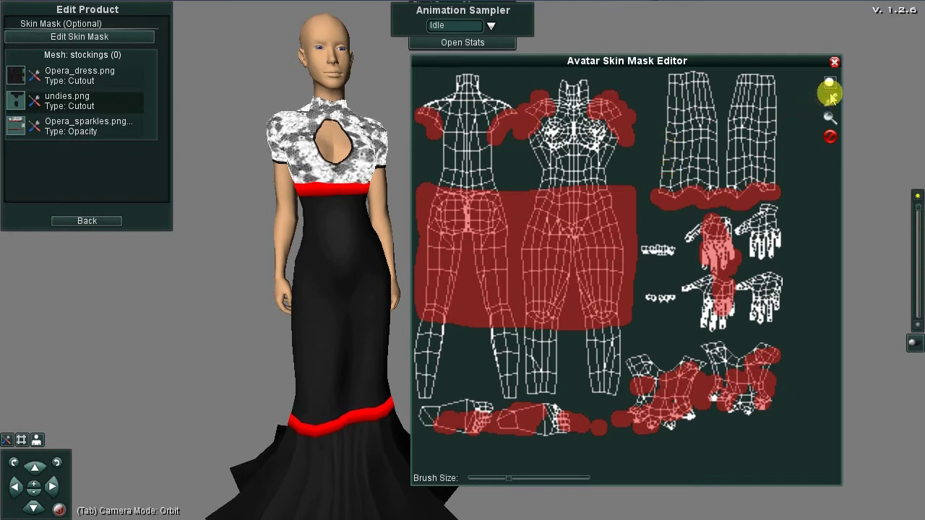
left_click(833, 61)
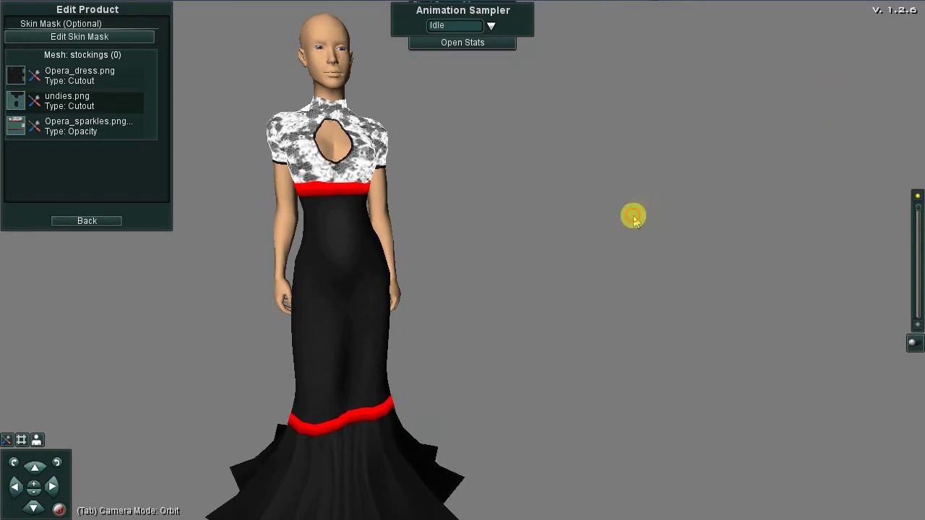
Preview the Walk and Run sample animations on the avatar, viewing it from behind
left_click_drag(631, 215, 625, 256)
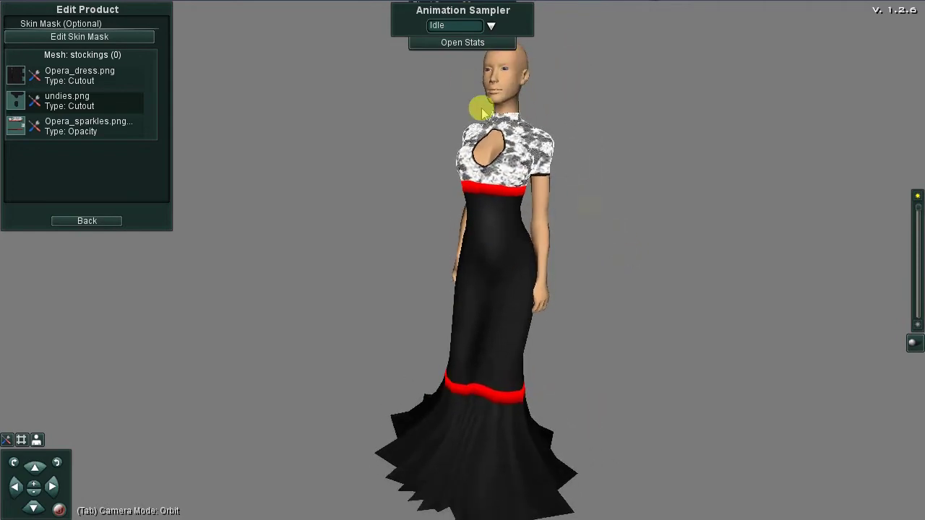
left_click(492, 25)
left_click(458, 68)
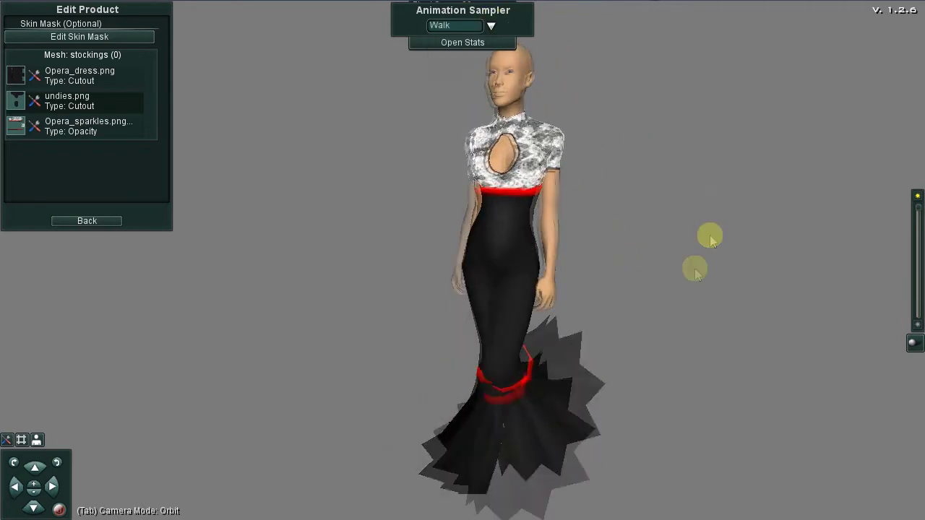
left_click_drag(630, 289, 544, 354)
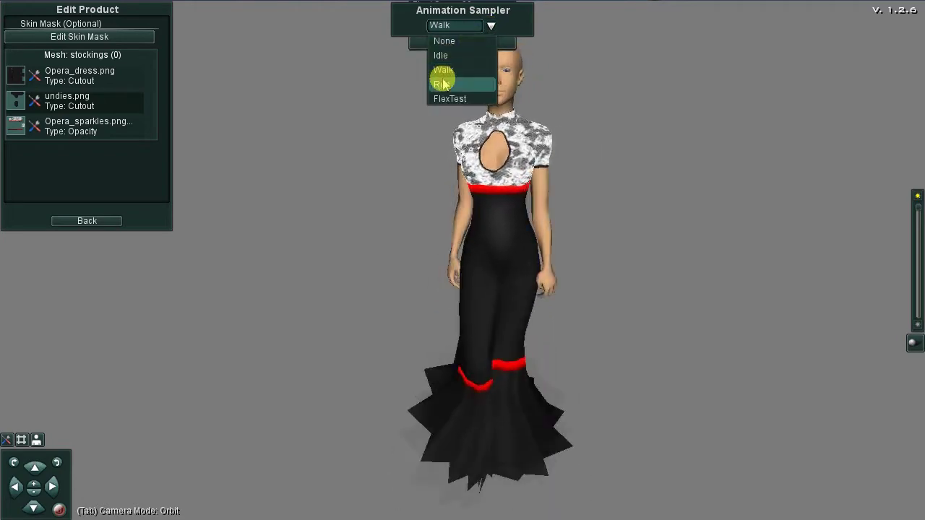
left_click(442, 84)
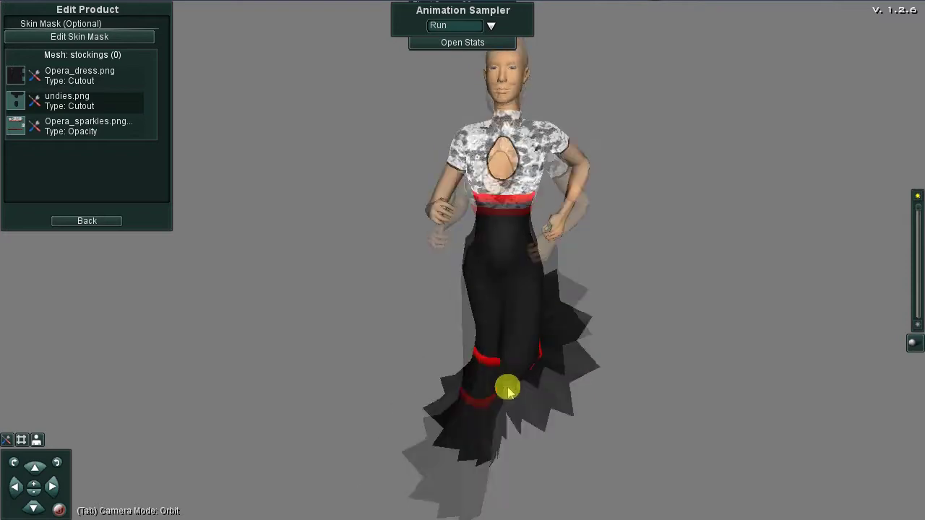
Try the FlexTest animation from several angles, then settle on the Idle animation
left_click(493, 26)
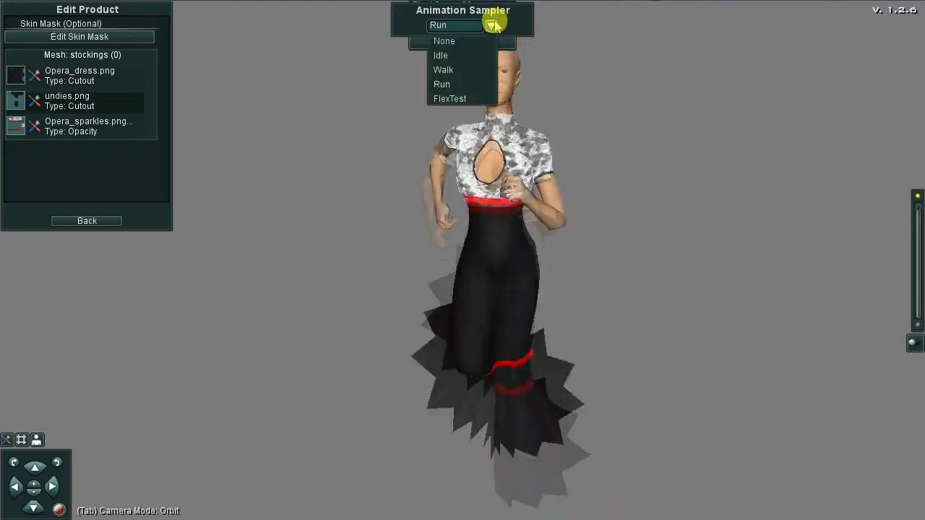
left_click(443, 96)
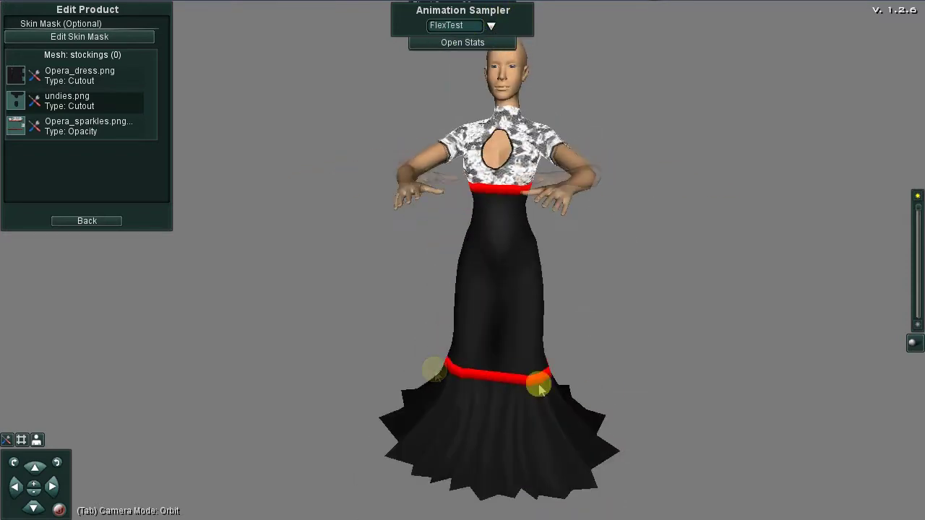
left_click_drag(667, 383, 751, 355)
left_click_drag(559, 377, 553, 333)
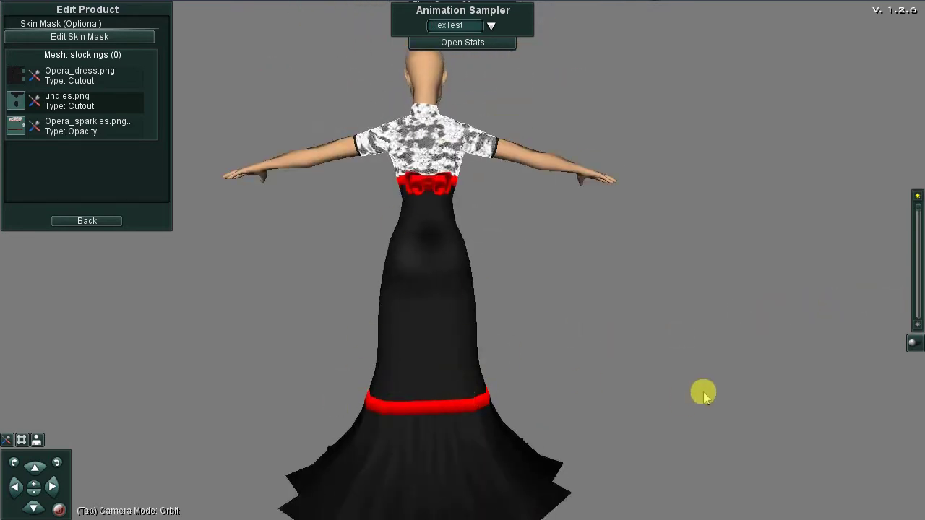
left_click_drag(759, 353, 450, 375)
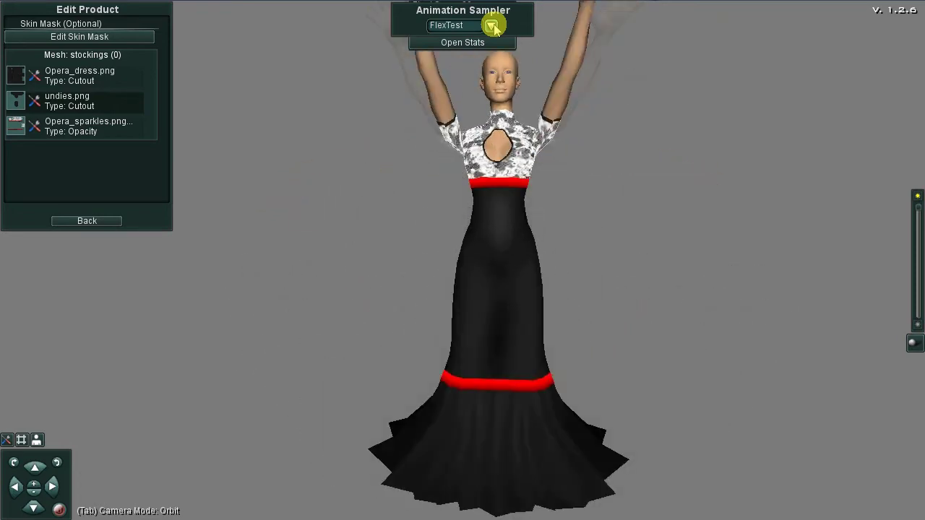
left_click(492, 27)
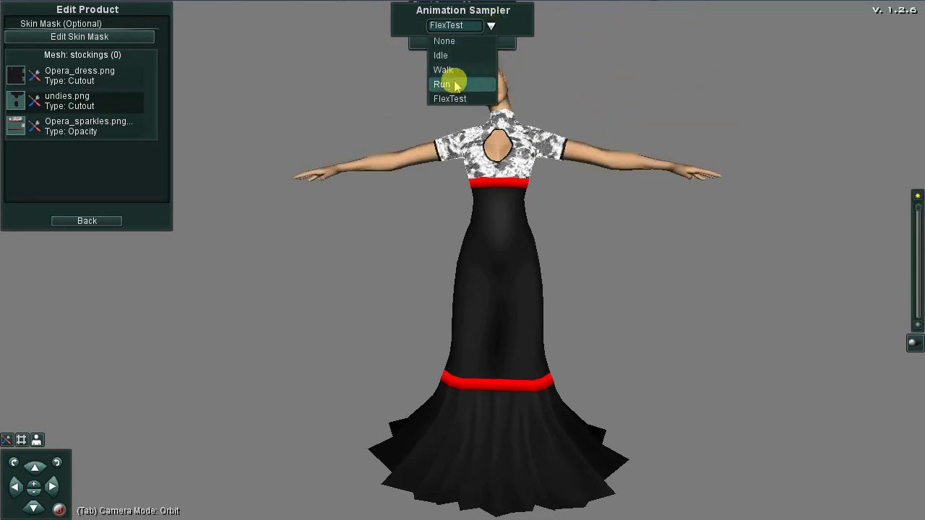
left_click(468, 58)
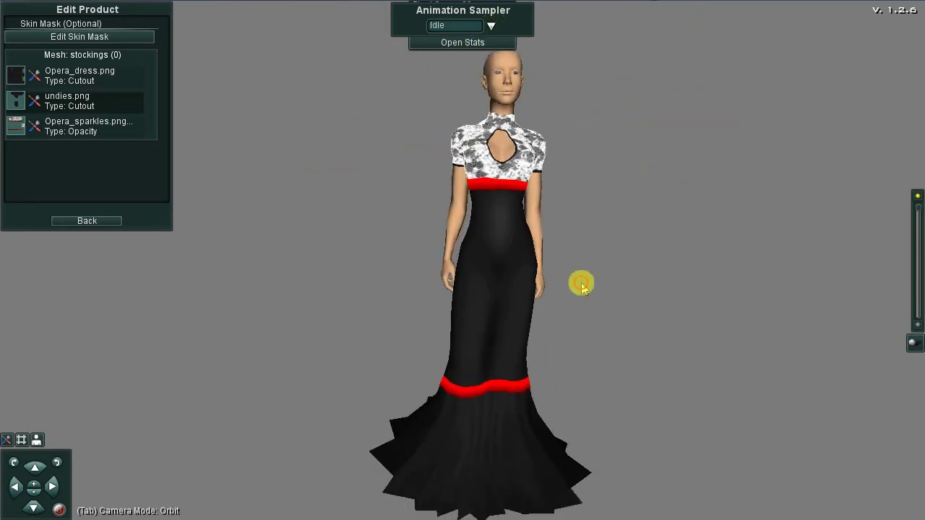
In Snapshots, try the dark grey, black, green and blue default backgrounds
left_click(73, 221)
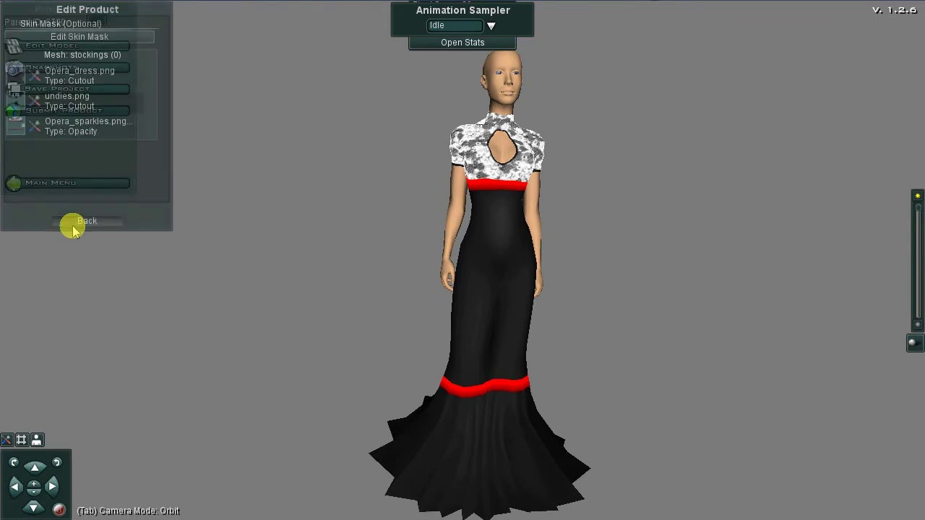
left_click(34, 70)
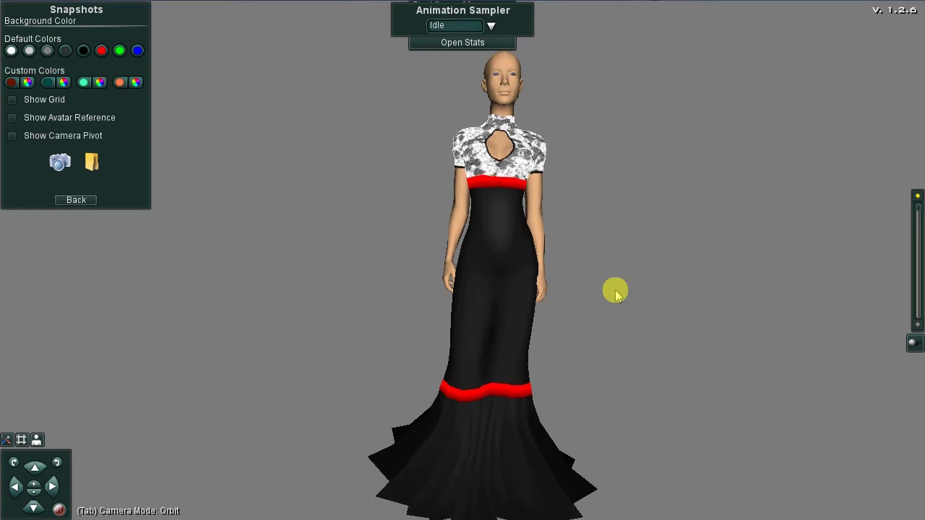
left_click(69, 51)
left_click(83, 50)
left_click(119, 51)
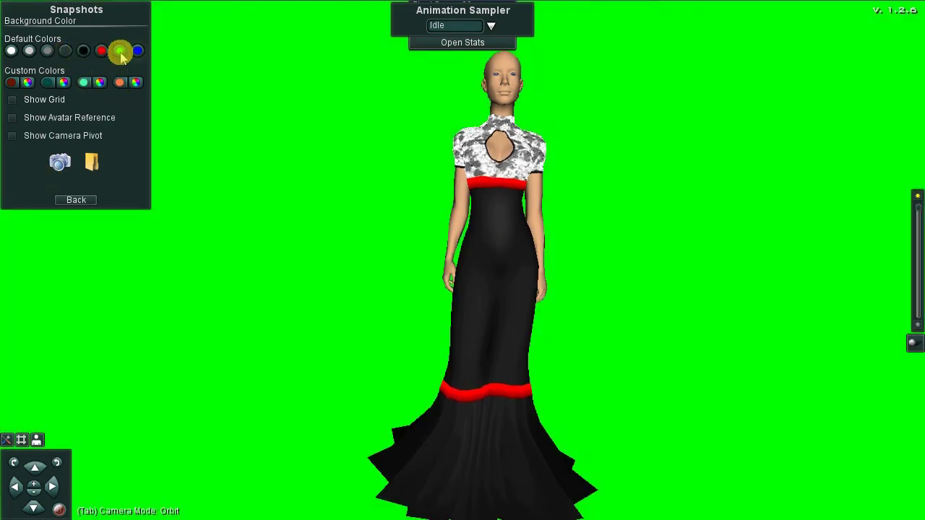
left_click(138, 51)
mouse_move(309, 231)
left_mouse_down()
mouse_move(347, 268)
mouse_move(326, 274)
mouse_move(326, 256)
mouse_move(301, 248)
left_mouse_up()
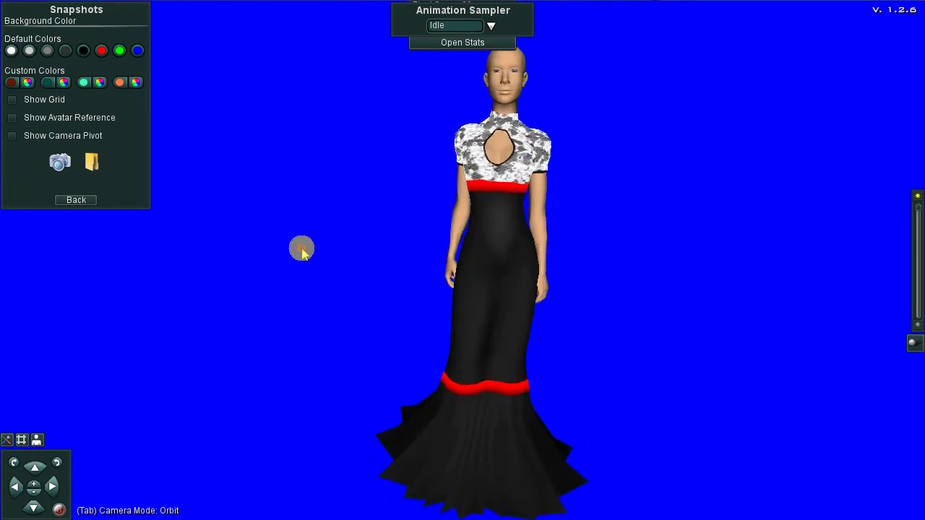
Set a custom light sky-blue background colour and take a snapshot of the gown
left_click(136, 83)
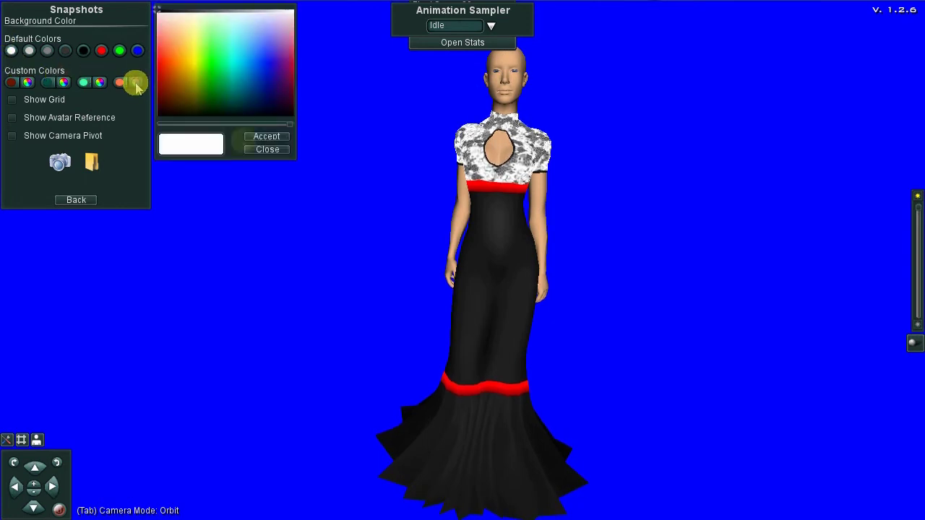
left_click(255, 73)
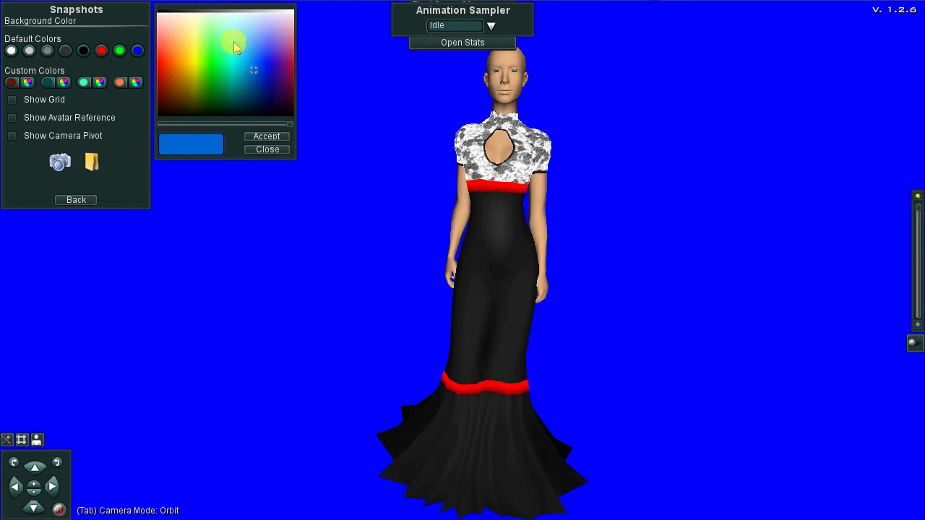
left_click(236, 45)
left_click(244, 58)
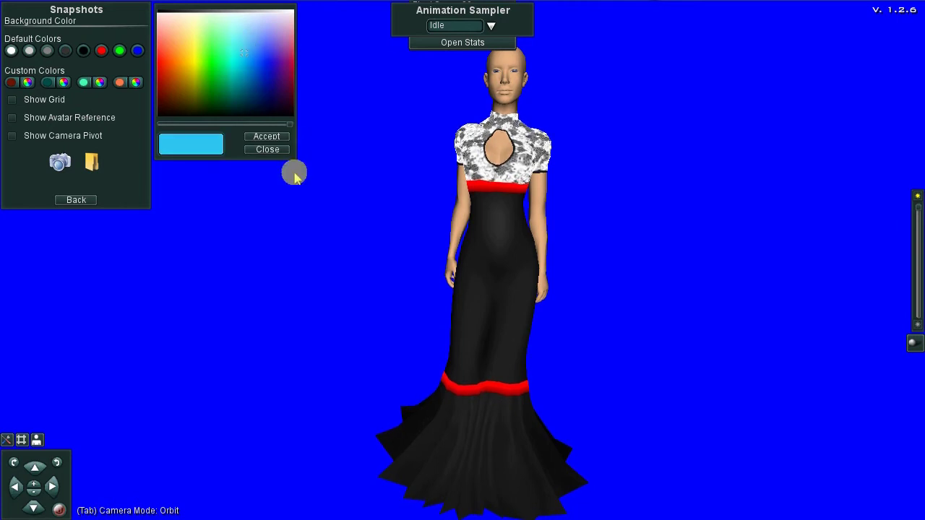
left_click(267, 136)
left_click_drag(330, 258, 402, 265)
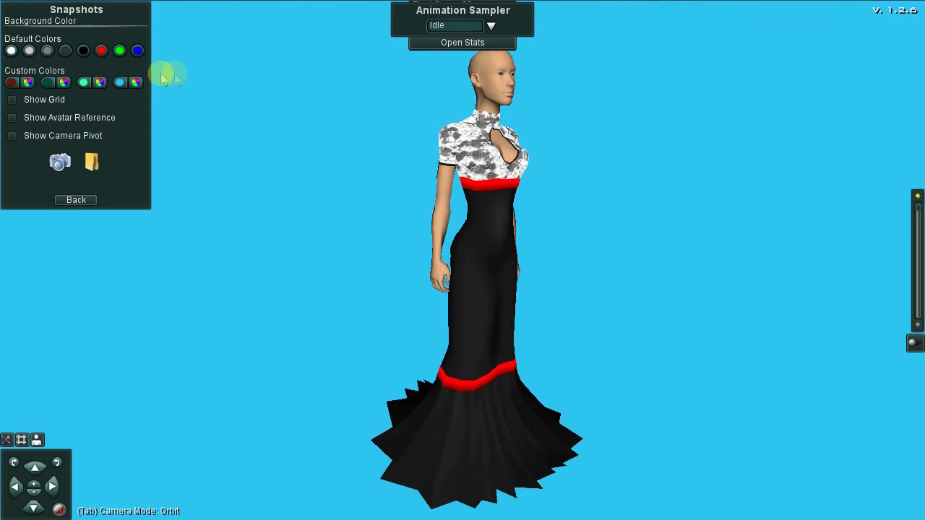
left_click(120, 82)
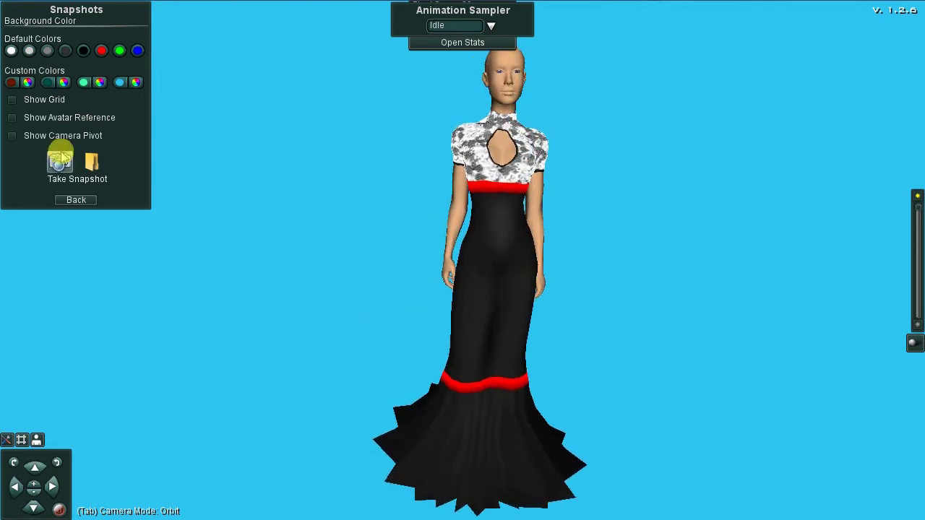
left_click(61, 160)
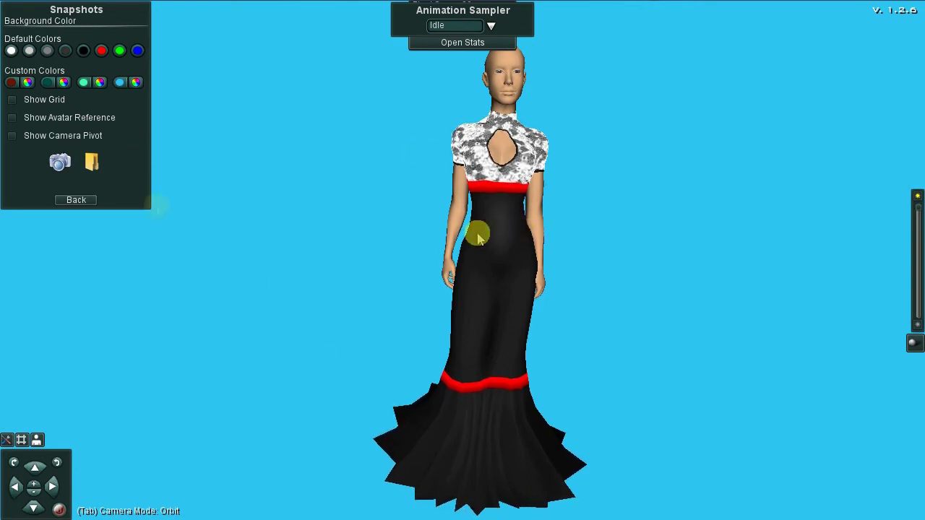
left_click(91, 162)
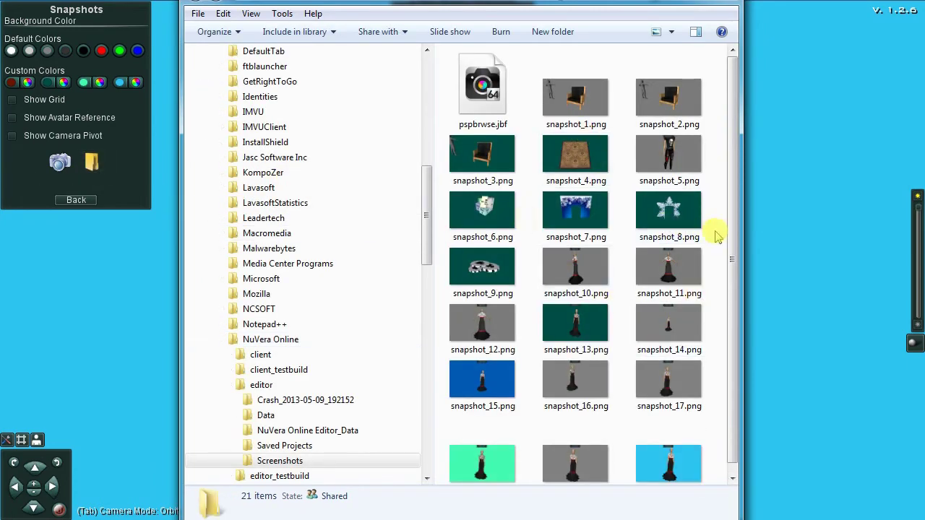
left_click_drag(741, 238, 827, 243)
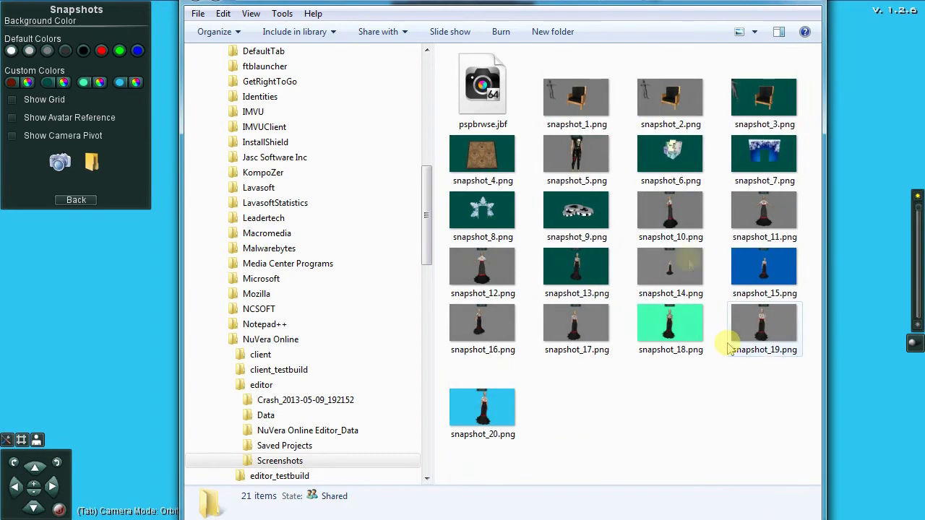
left_click(491, 413)
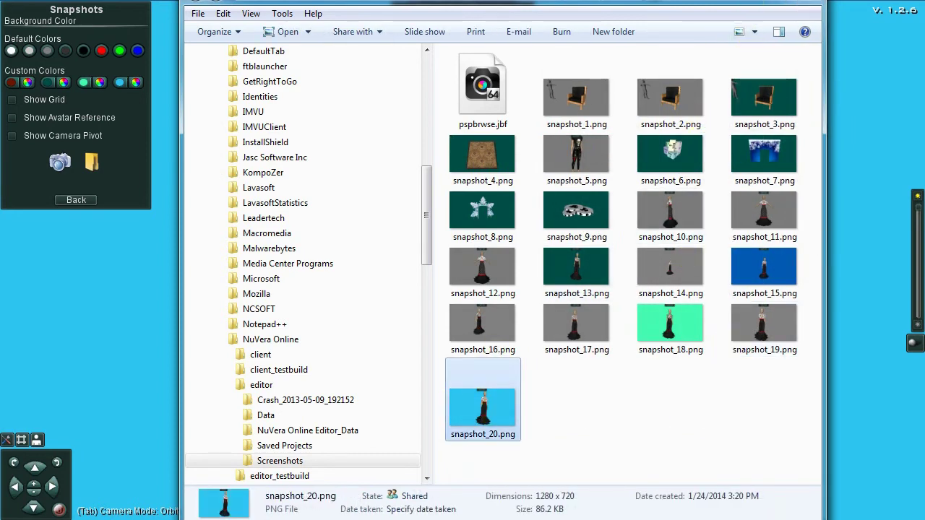
left_click(522, 214)
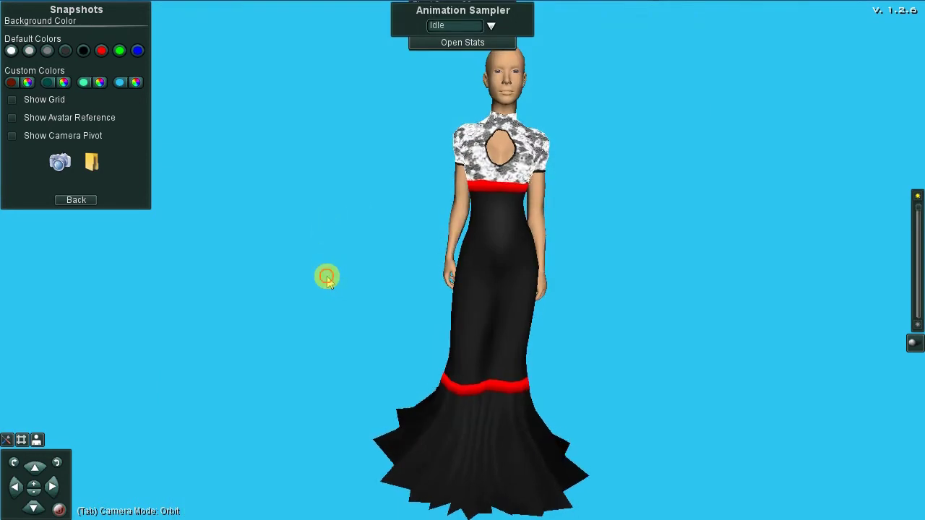
Go back to the Product Menu and cancel the Save Product dialog, leaving the project unsaved
left_click(77, 200)
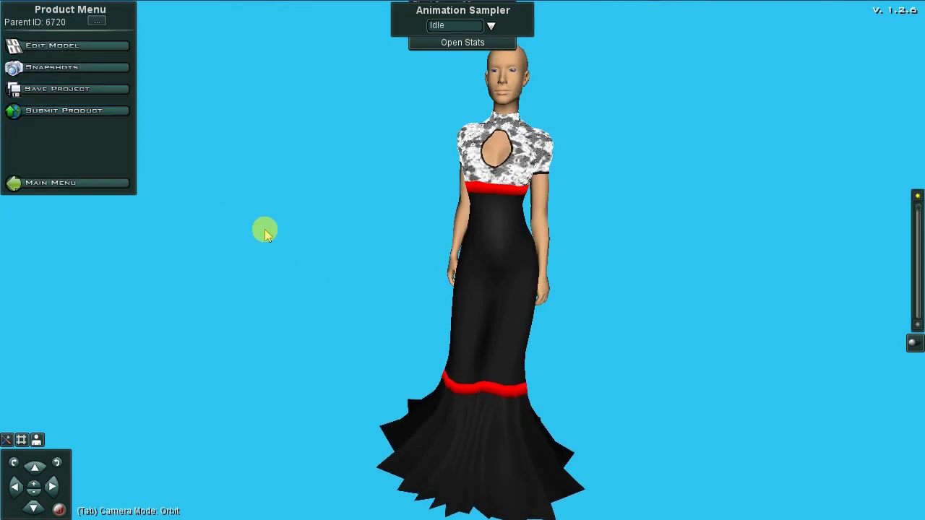
left_click(60, 90)
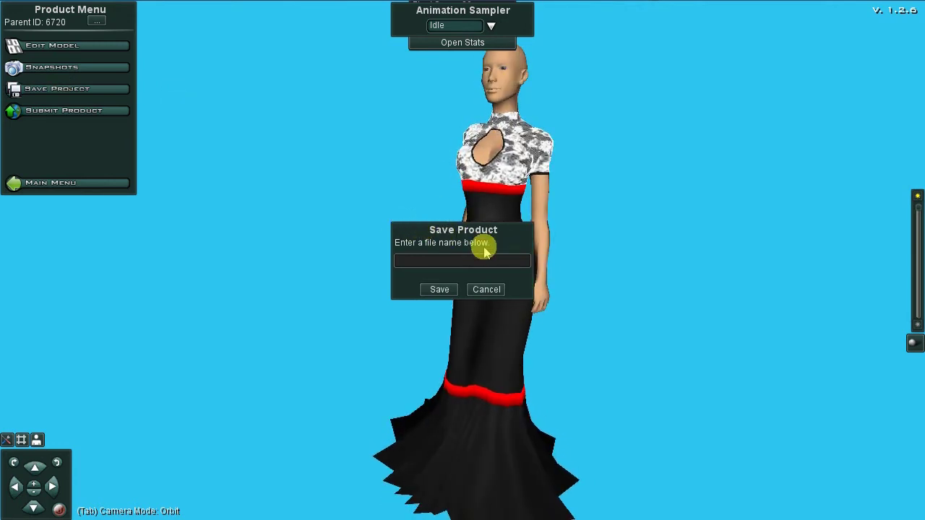
left_click(437, 264)
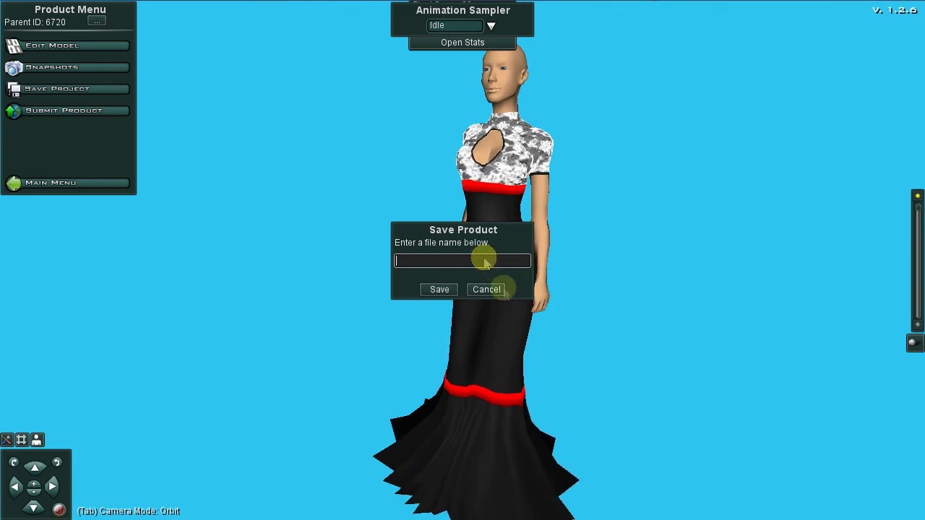
left_click(487, 289)
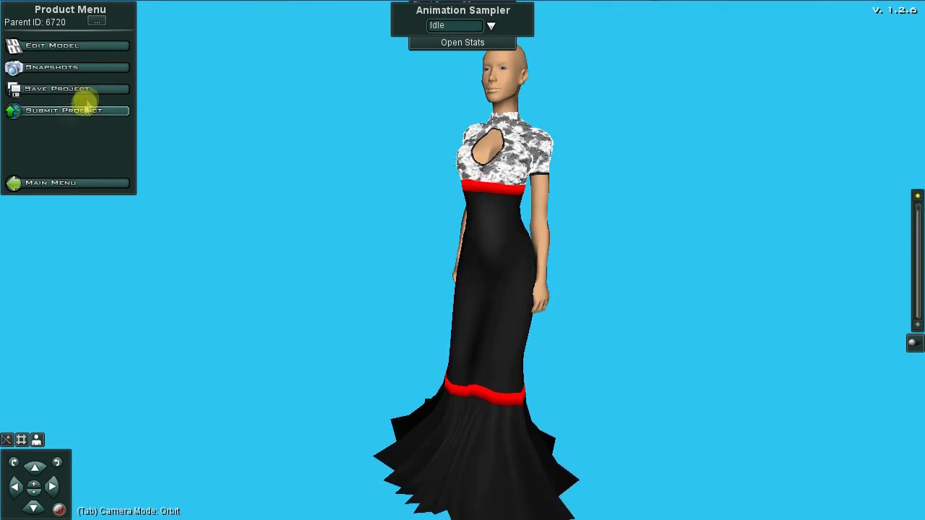
left_click(173, 218)
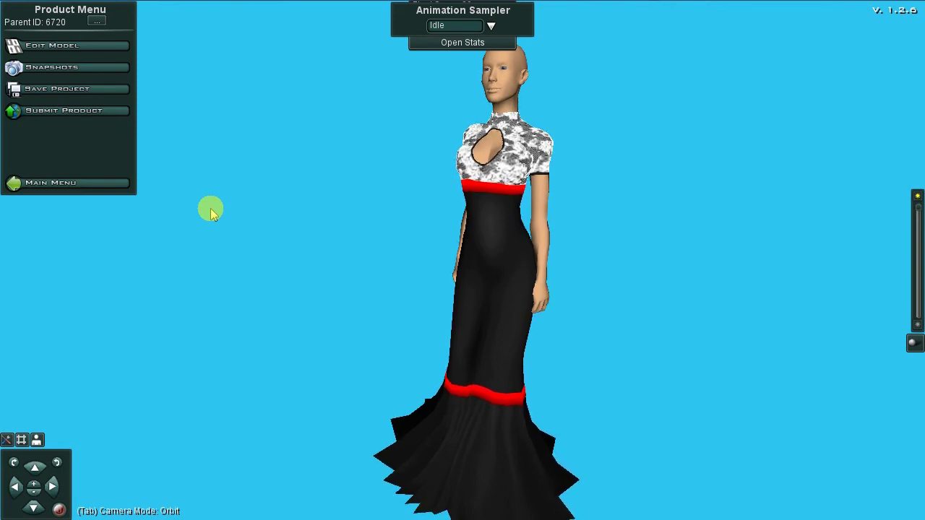
Open the Submit Product form and replace the product name with 'VB Opera Gown'
left_click(45, 110)
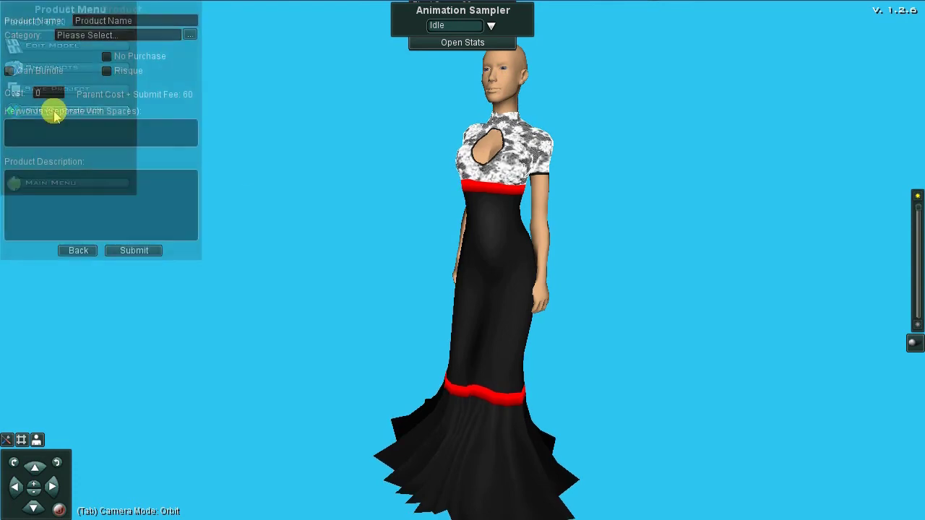
left_click_drag(189, 20, 74, 20)
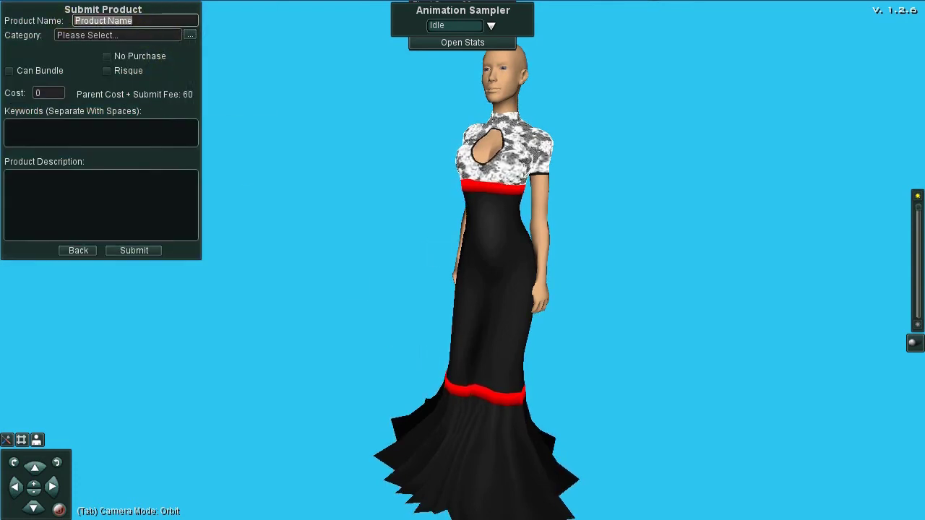
type("V")
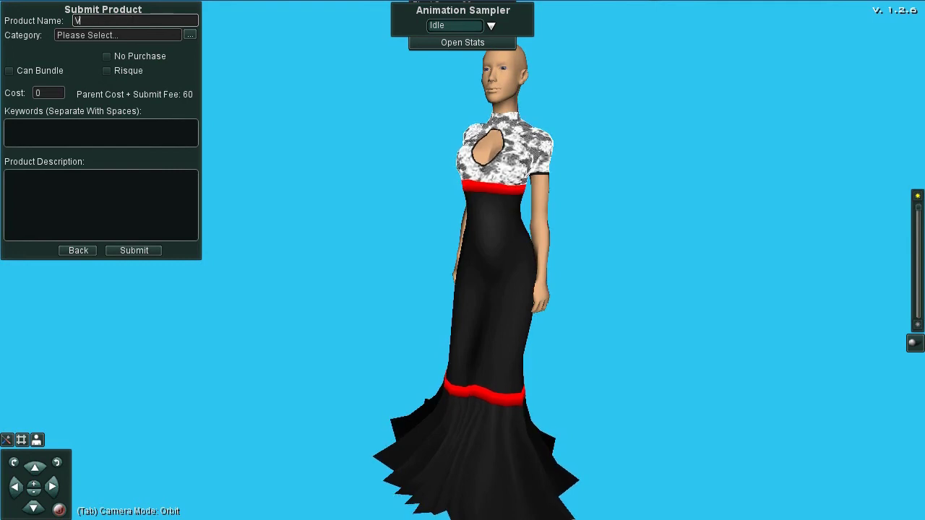
type("B")
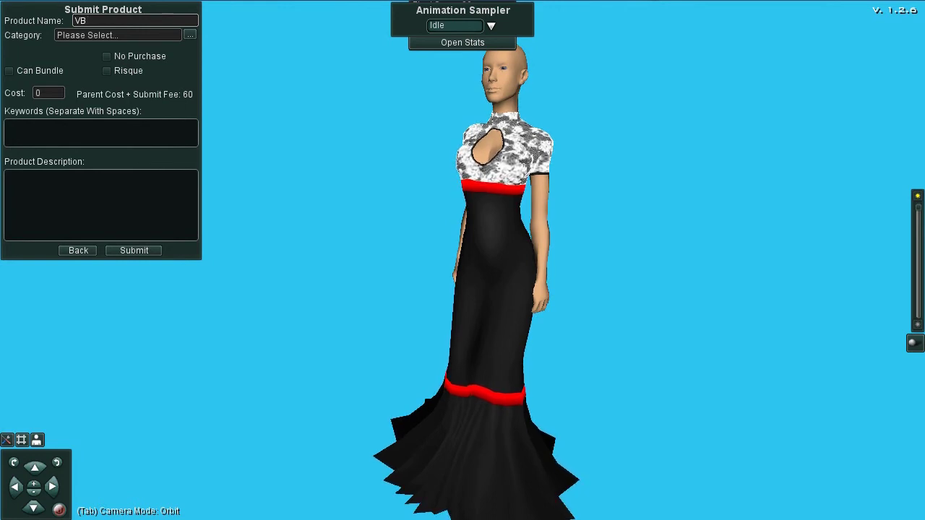
type("O")
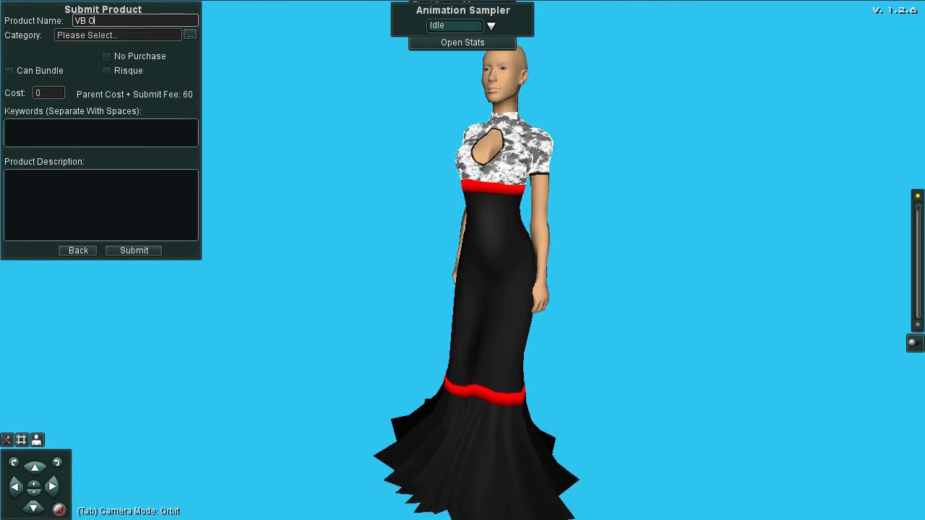
type("p")
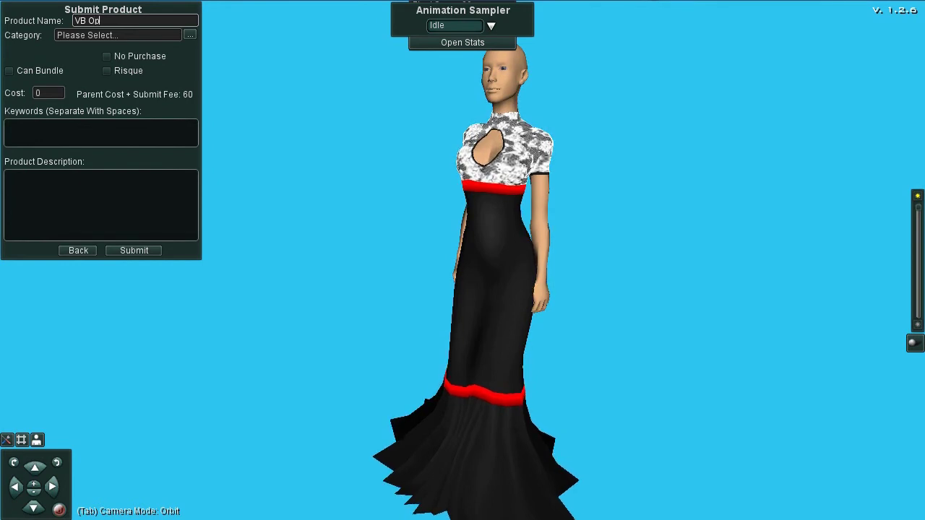
type("era Gown")
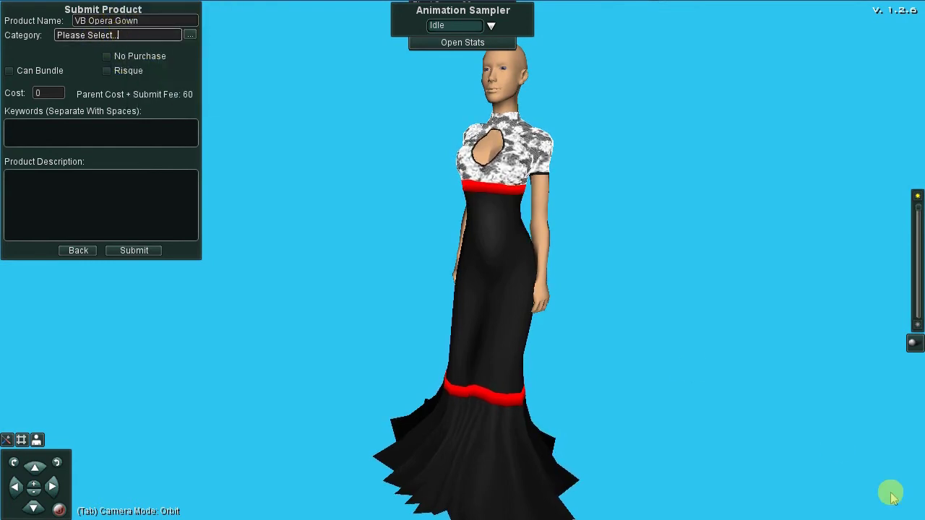
left_click(148, 21)
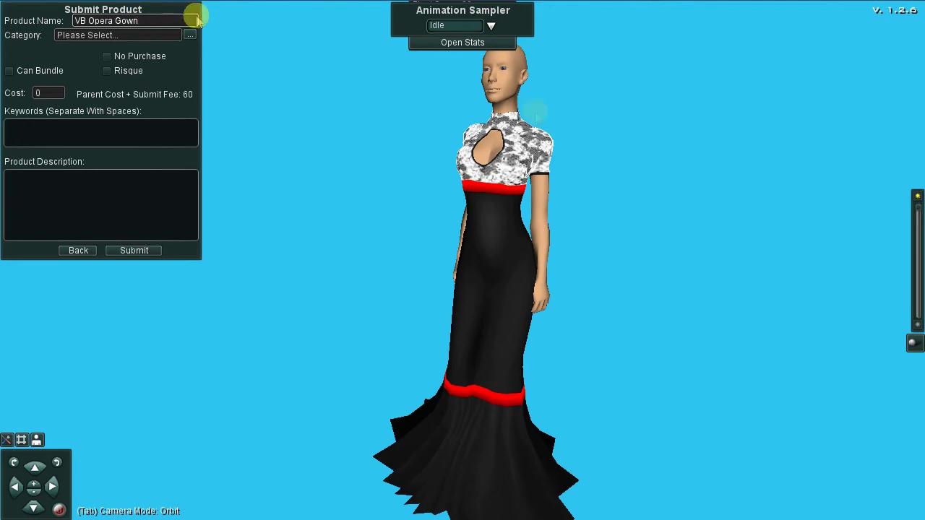
left_click_drag(497, 264, 479, 275)
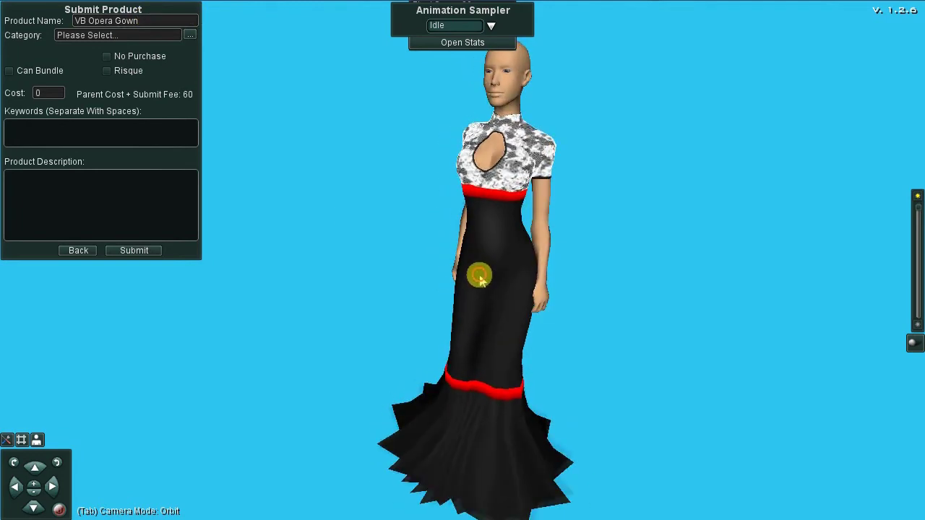
Pick Female > Female Dresses > F. Dresses - Long Gowns as the gown's category and confirm
left_click(188, 37)
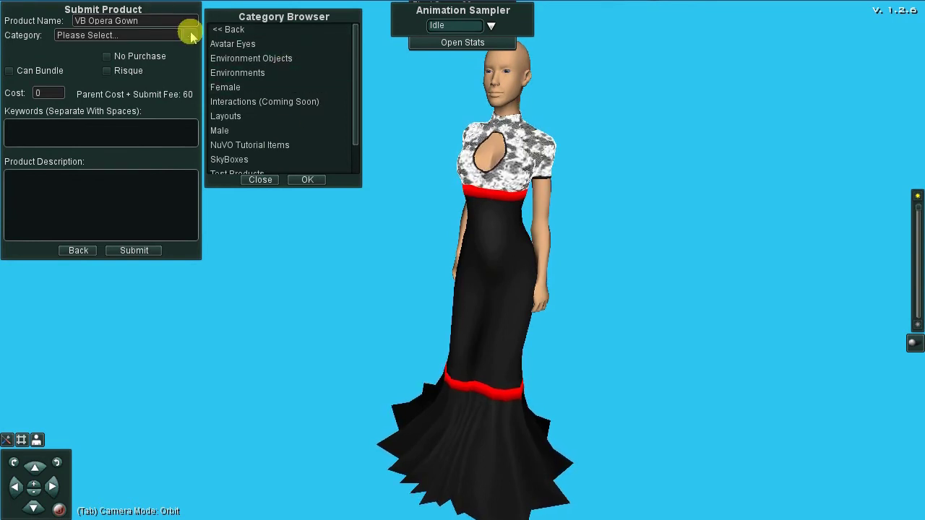
left_click(249, 87)
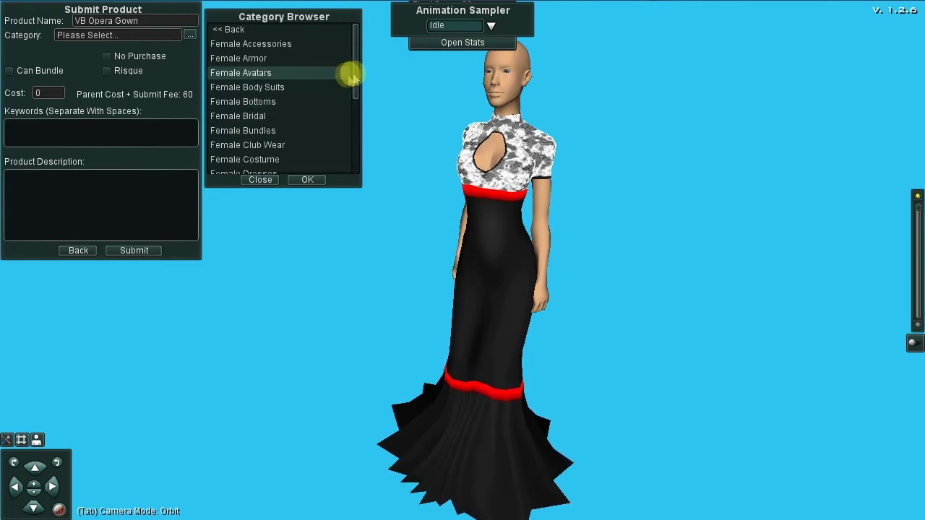
left_click_drag(353, 72, 352, 124)
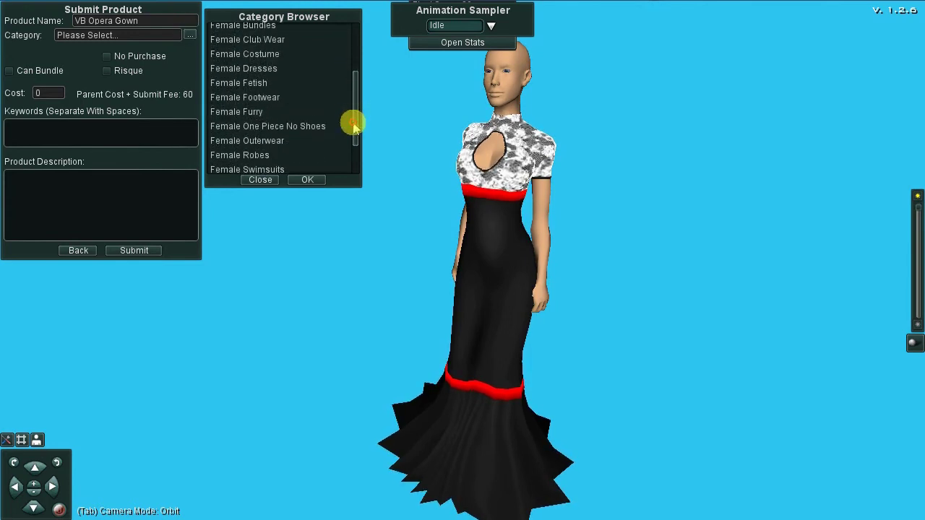
left_click(285, 67)
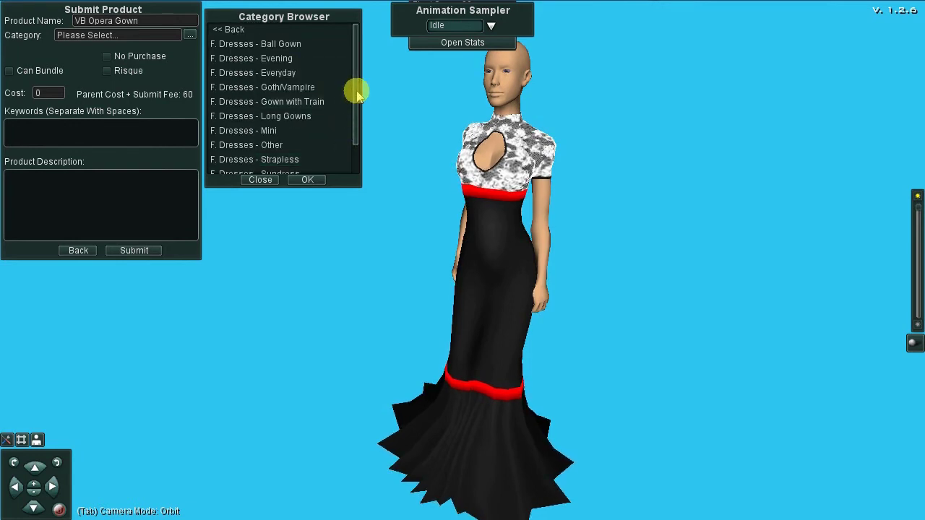
left_click_drag(355, 89, 354, 122)
left_click(308, 93)
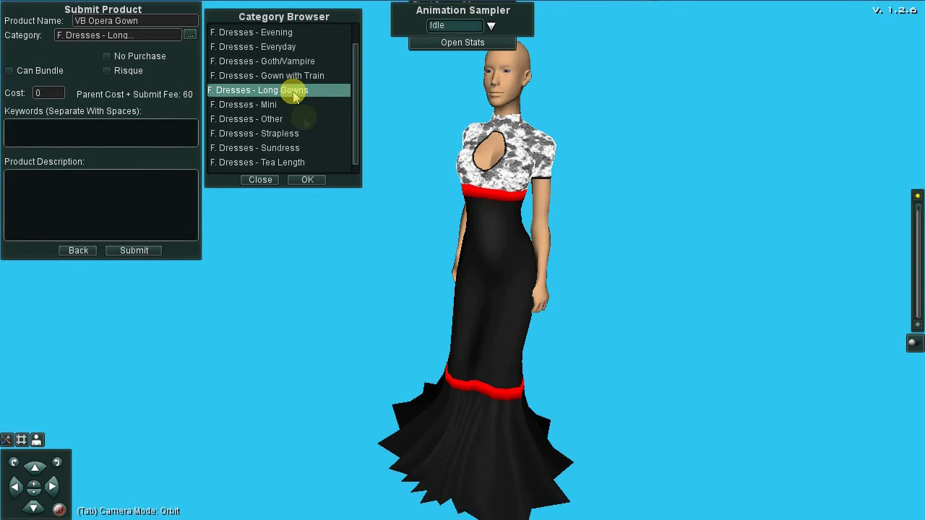
left_click(307, 181)
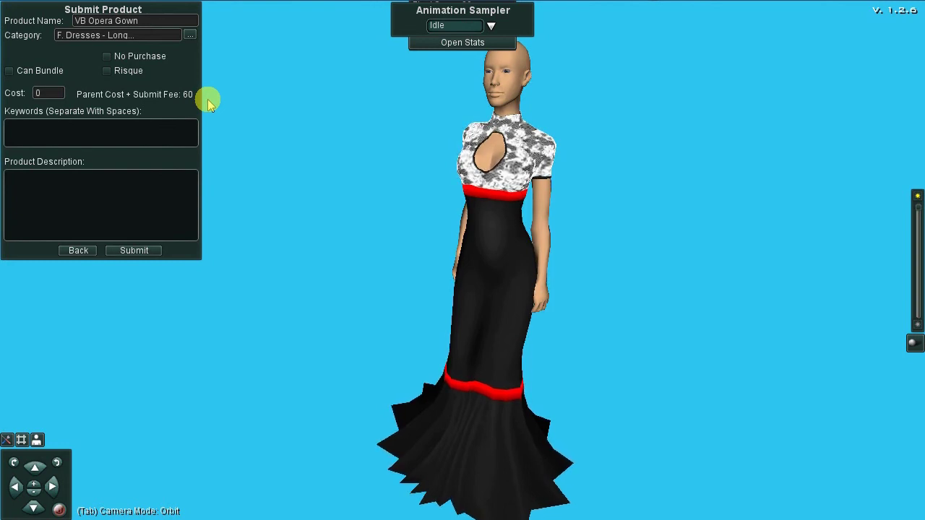
Tick Can Bundle so other developers may bundle the VB Opera Gown
mouse_move(35, 73)
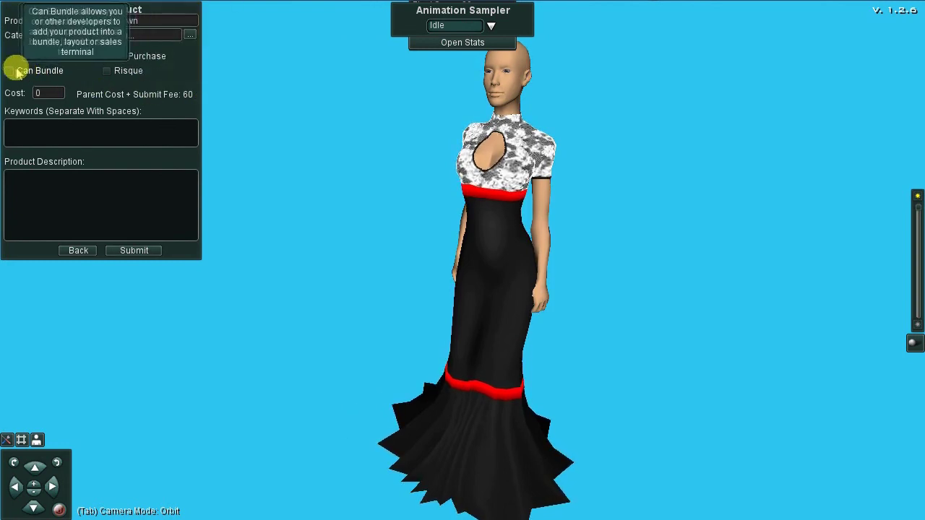
left_click(10, 70)
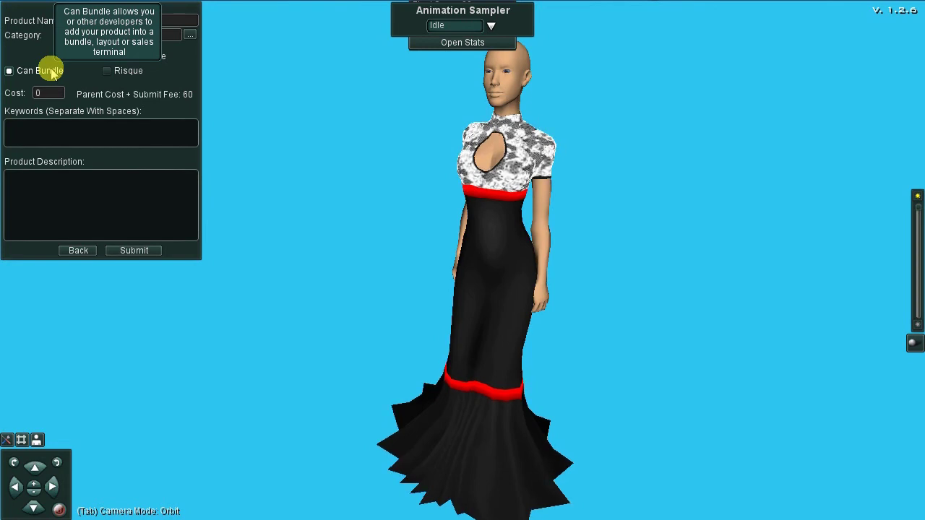
mouse_move(165, 62)
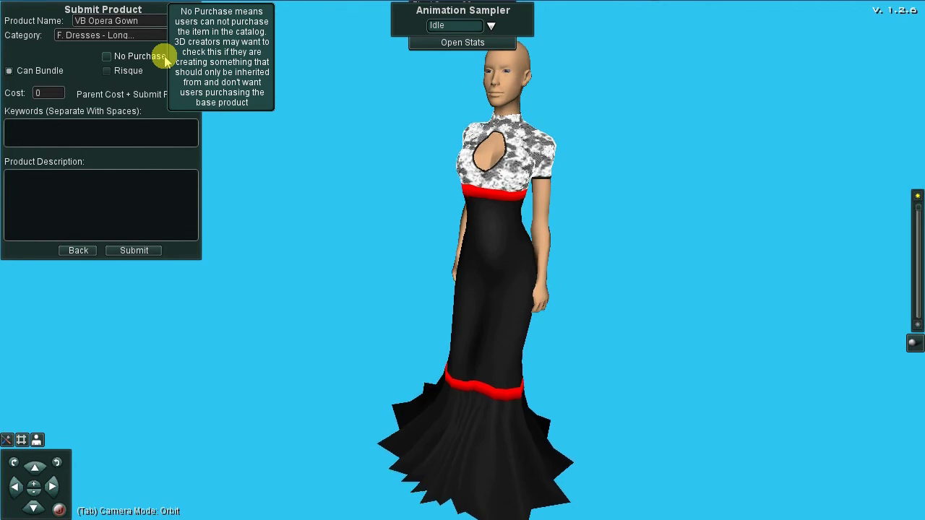
mouse_move(142, 72)
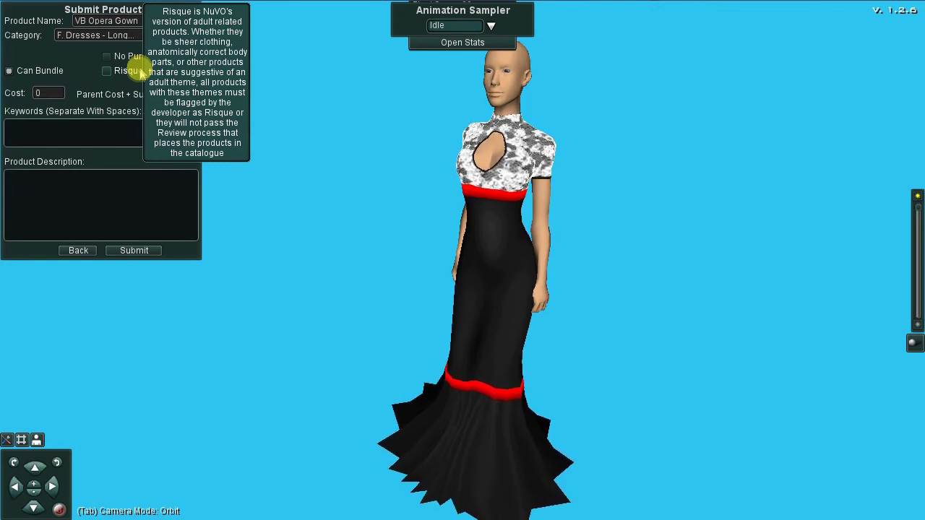
Set the cost to 60 and type the keywords, starting 'gown dress long black lace'
left_click(40, 92)
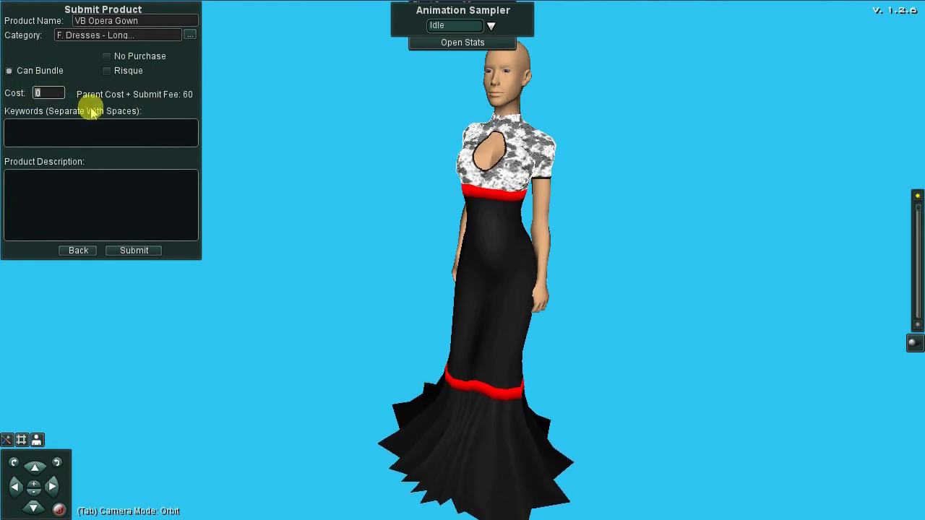
mouse_move(99, 94)
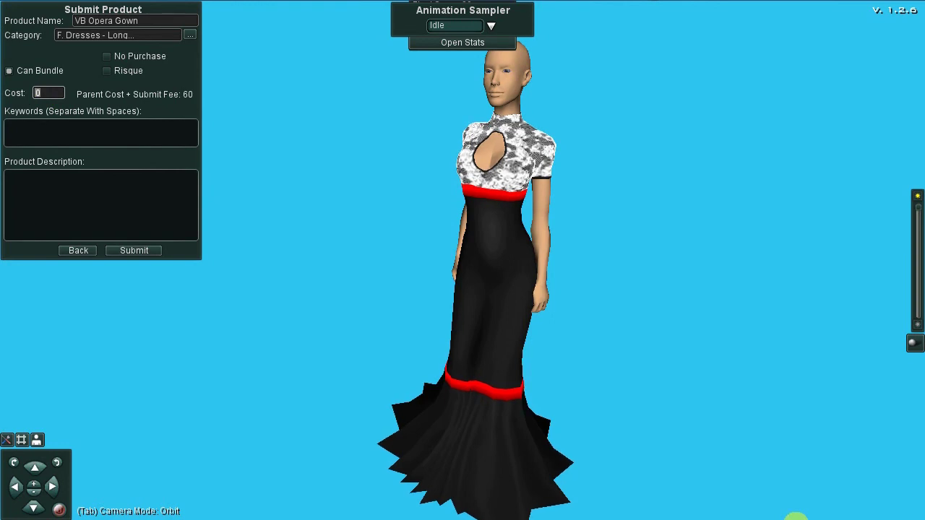
type("60")
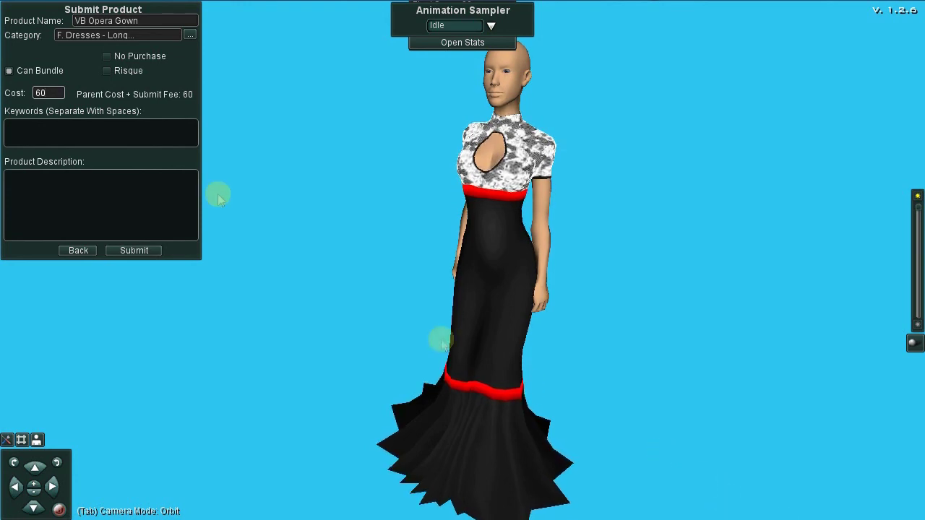
left_click(93, 131)
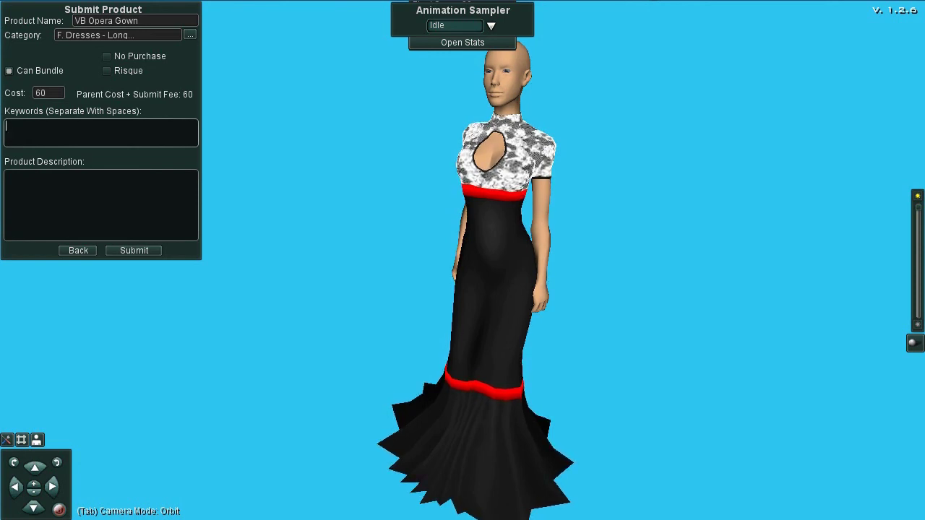
type("gown dres")
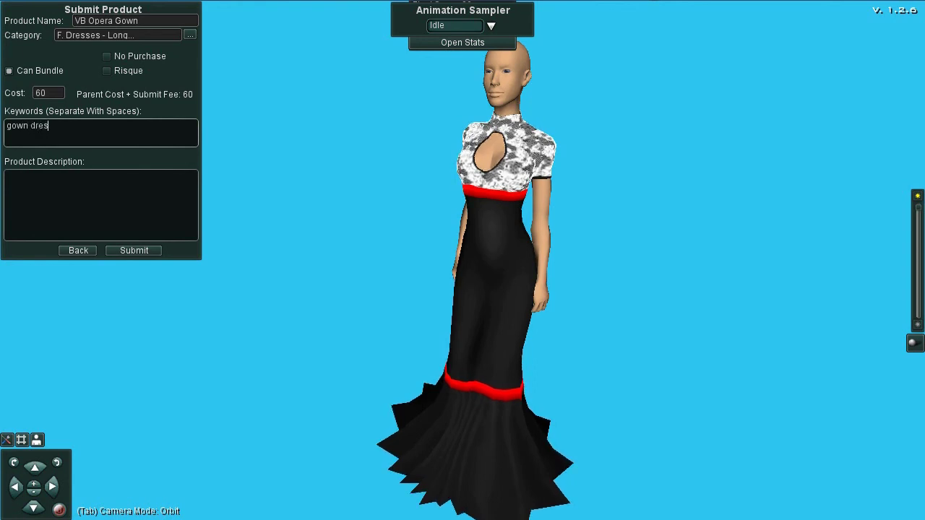
type("s long black")
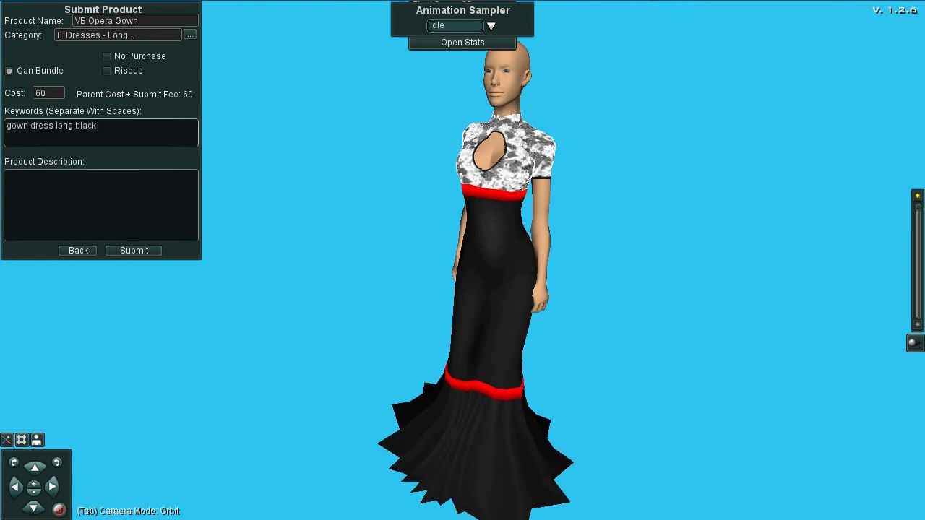
type(" lace ribo")
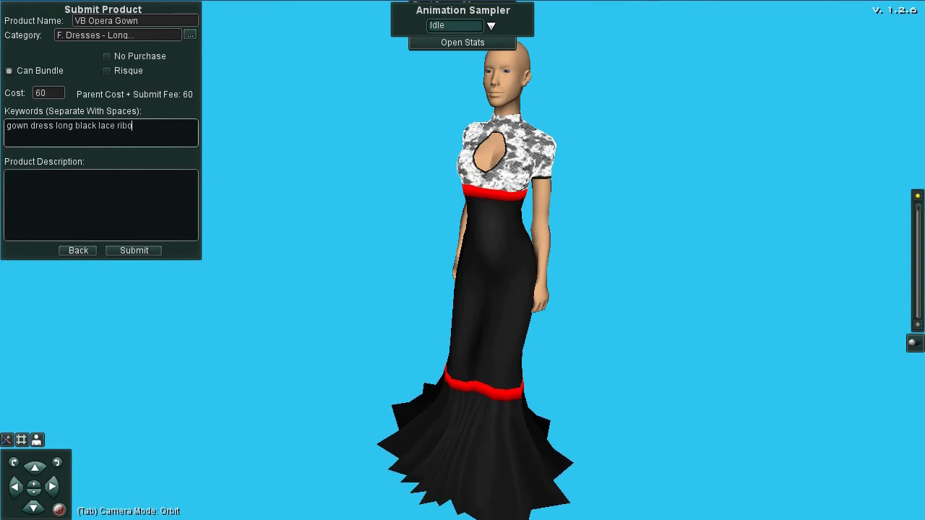
key("BackSpace")
type("bon")
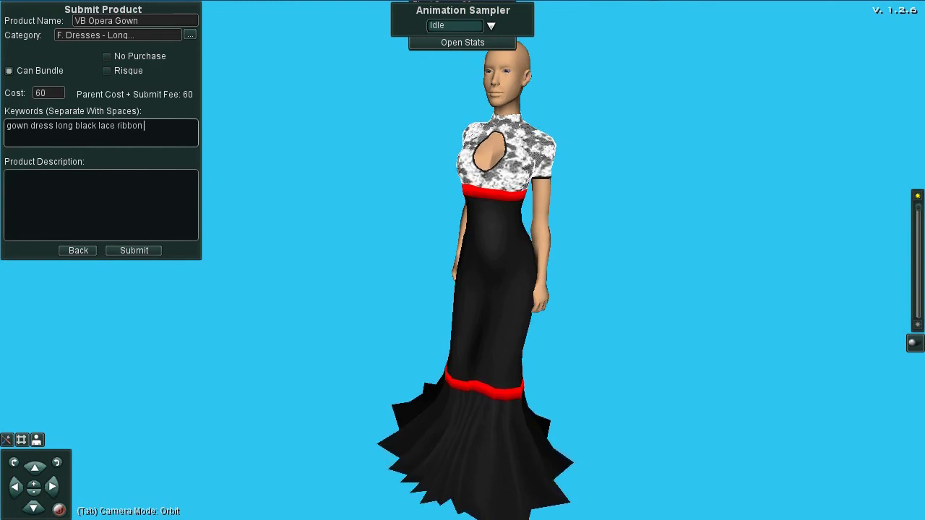
type(" boise VB")
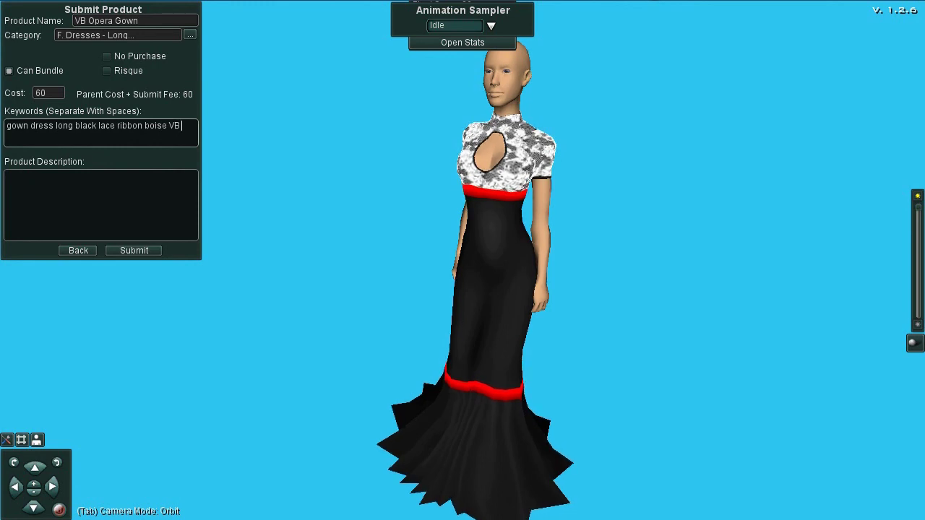
Put the cursor in the Product Description box, leaving the keywords finished
left_click(67, 209)
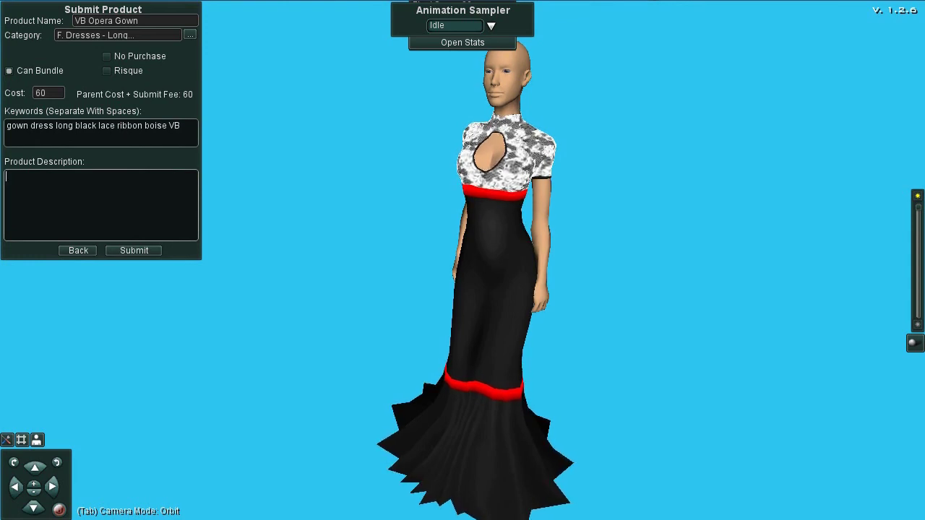
left_click(7, 176)
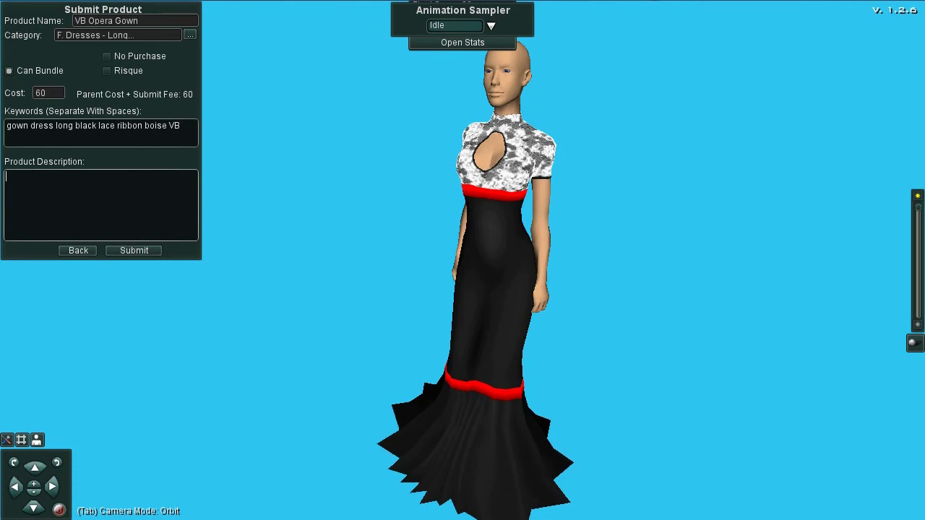
Describe the gown as 'A lovely long gown for your fancy evening out' and submit it
type("A lovely lo")
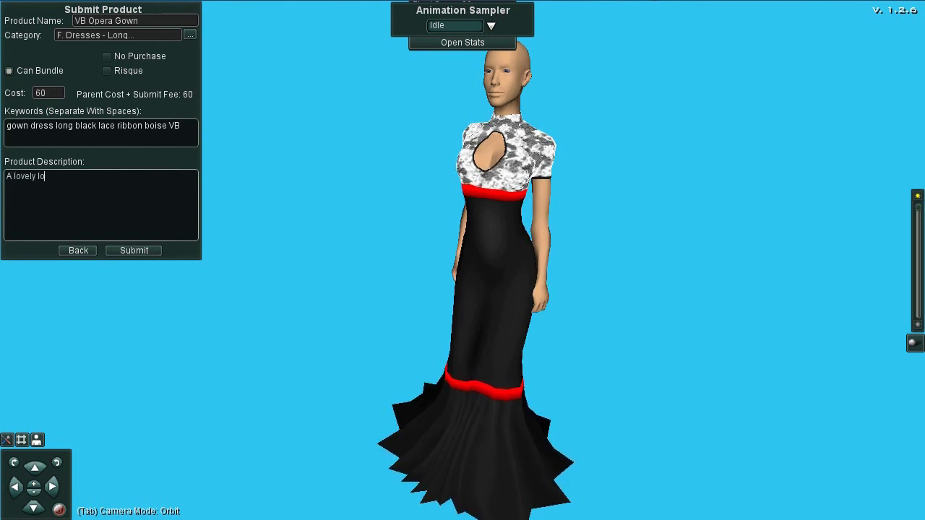
type("ng gown ")
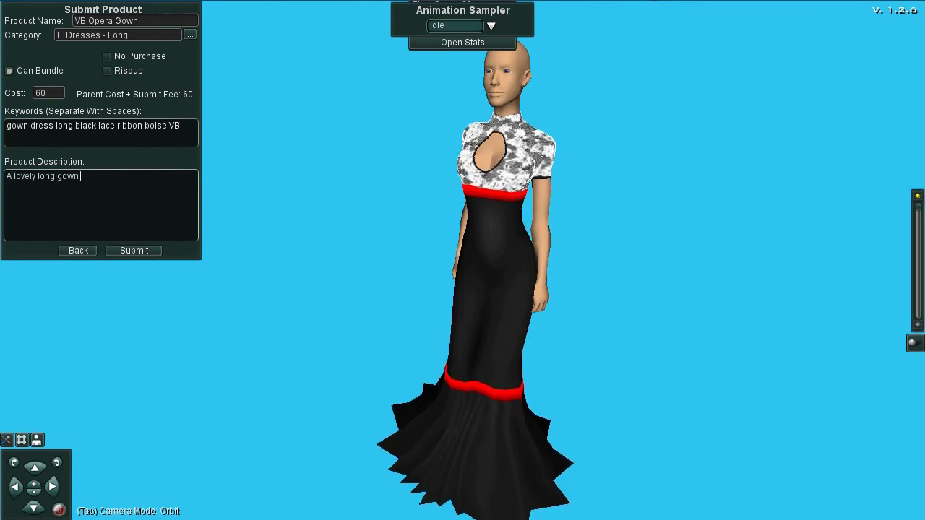
type("for you")
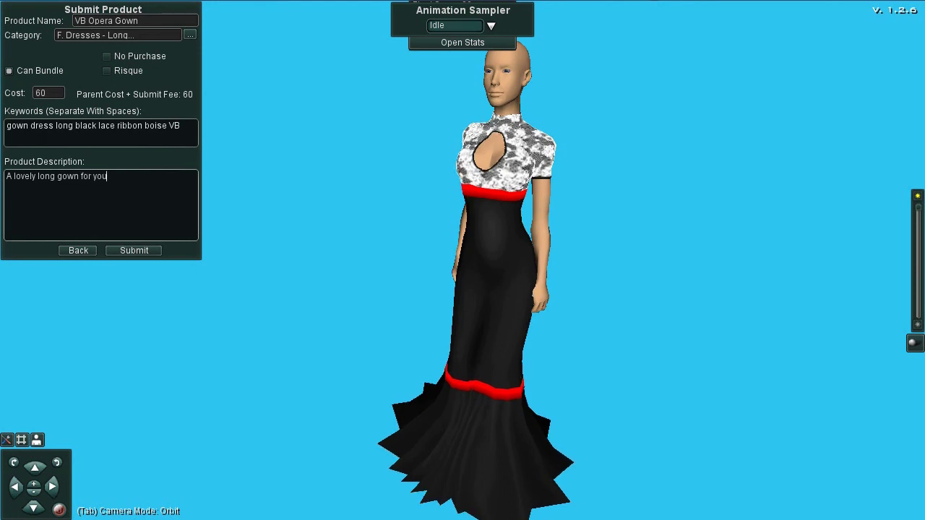
type("r fanc")
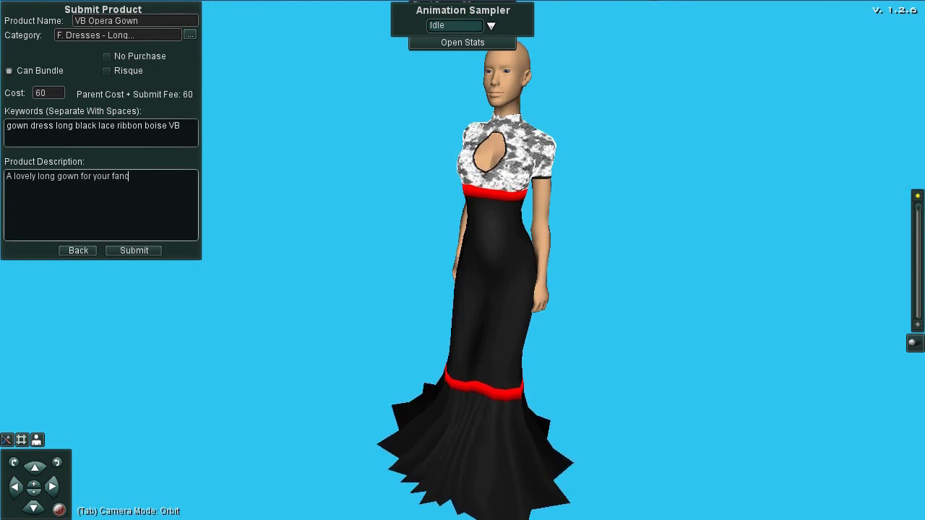
type("y evening out")
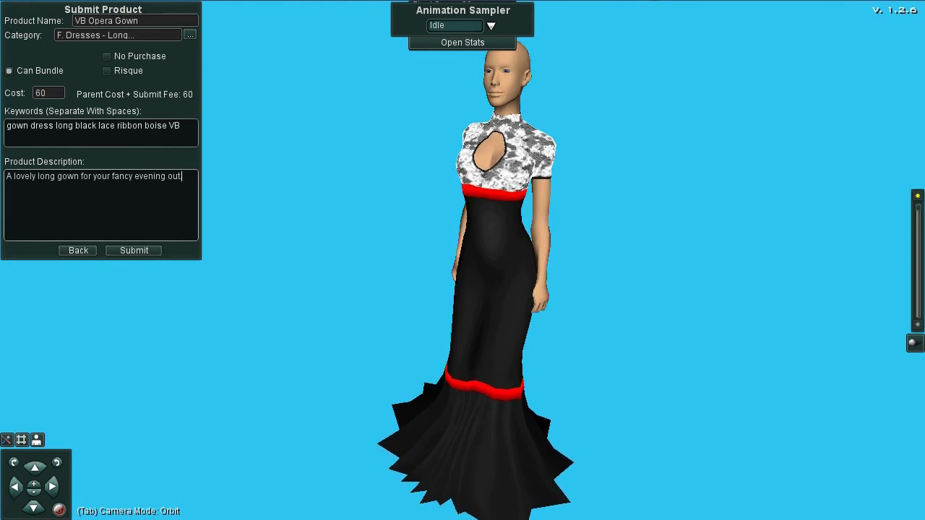
left_click(134, 250)
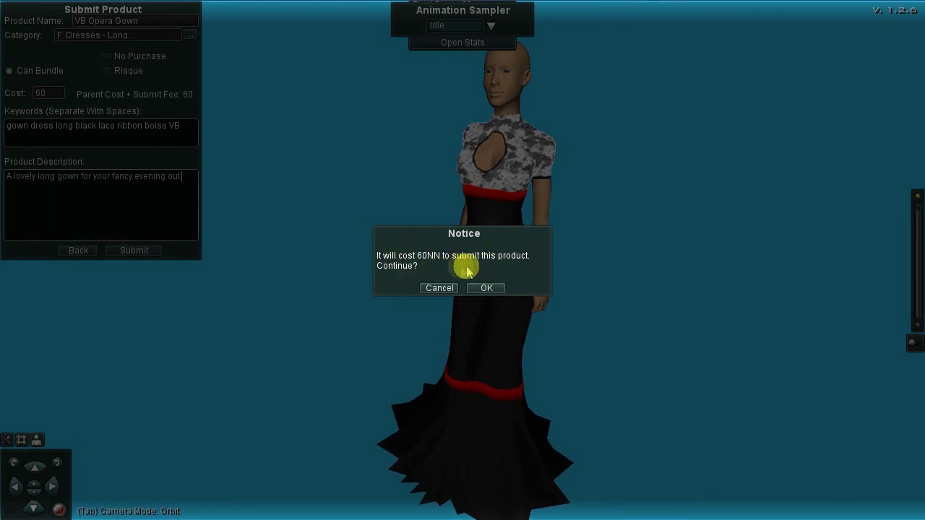
Accept the 60NN submission fee so the gown uploads to the catalog
left_click(490, 287)
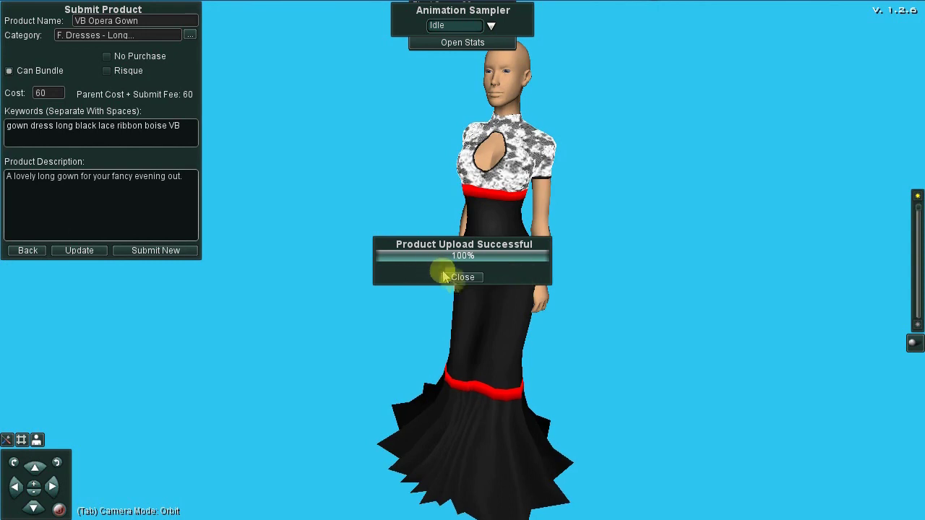
Dismiss the upload success message and rotate the avatar to face the front
left_click(457, 283)
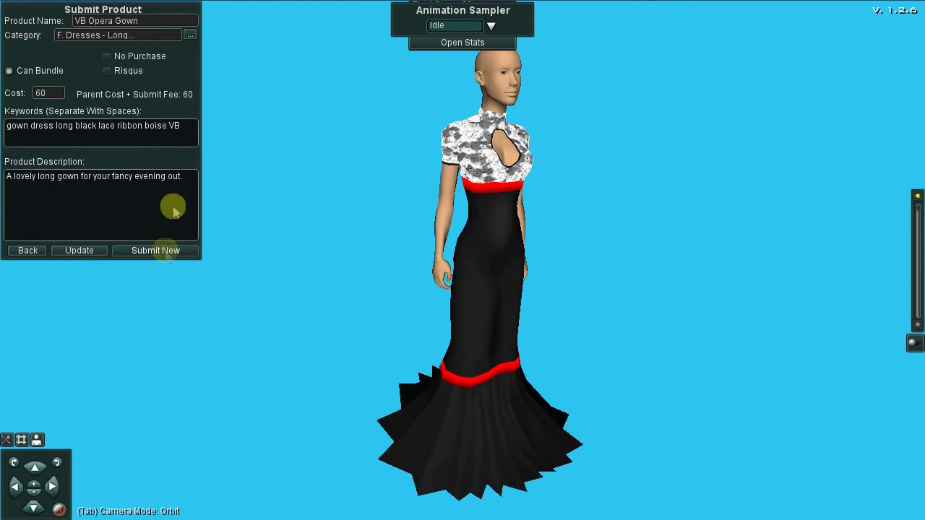
left_click_drag(490, 327, 418, 301)
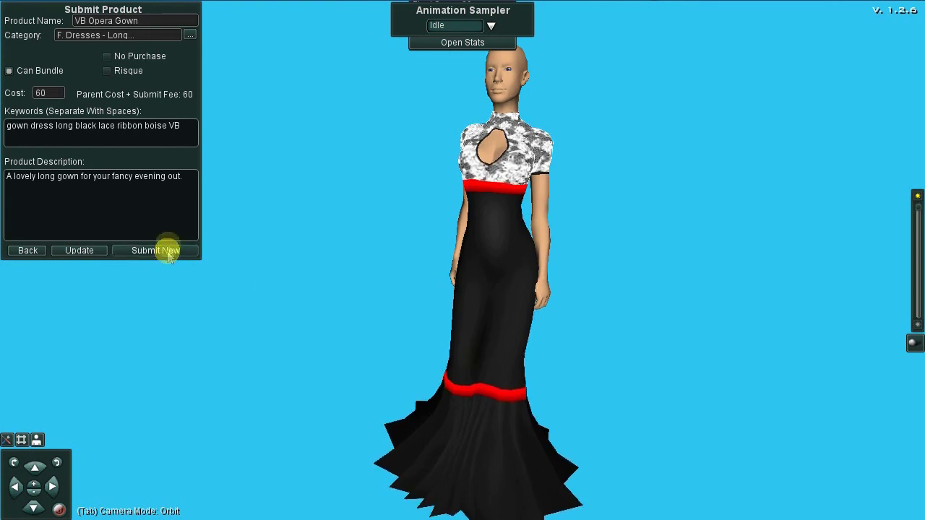
left_click(148, 21)
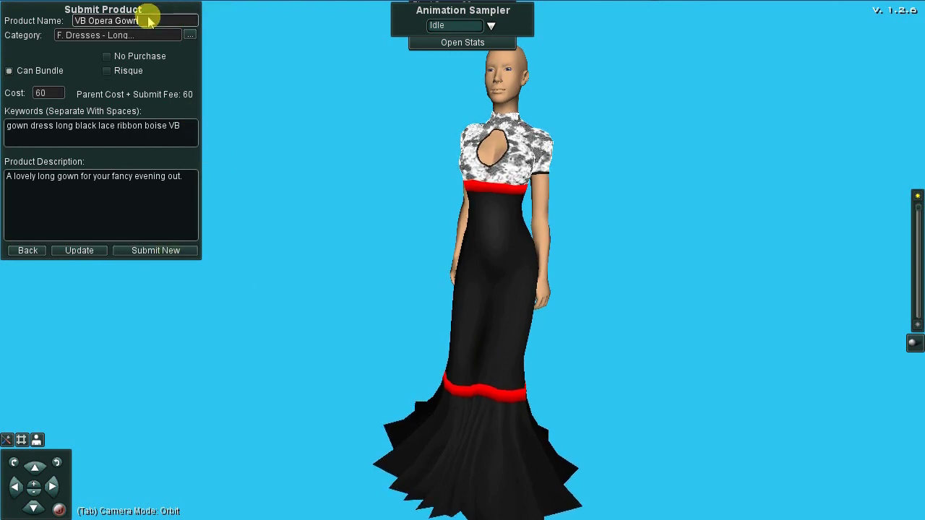